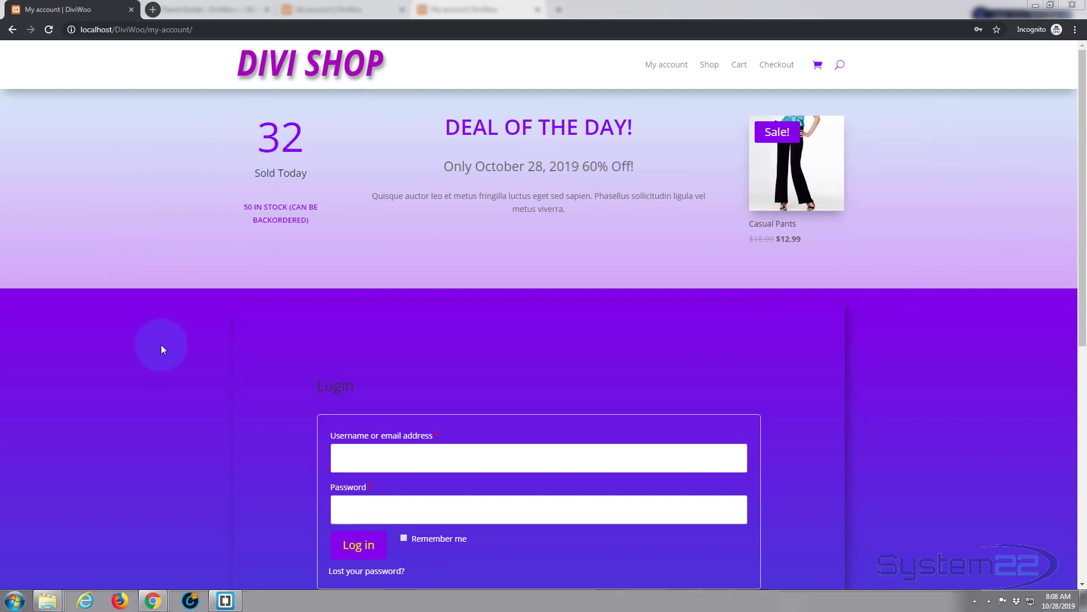
Step: Look over the finished My account page, then log in with the account username and password
scroll(153, 366, "down", 3)
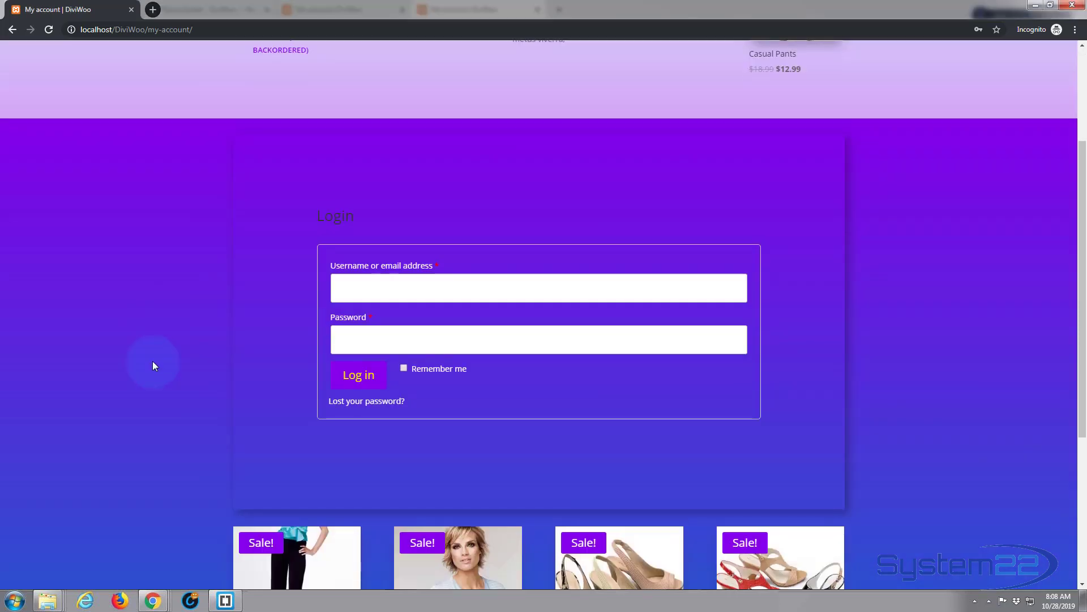
scroll(153, 366, "down", 4)
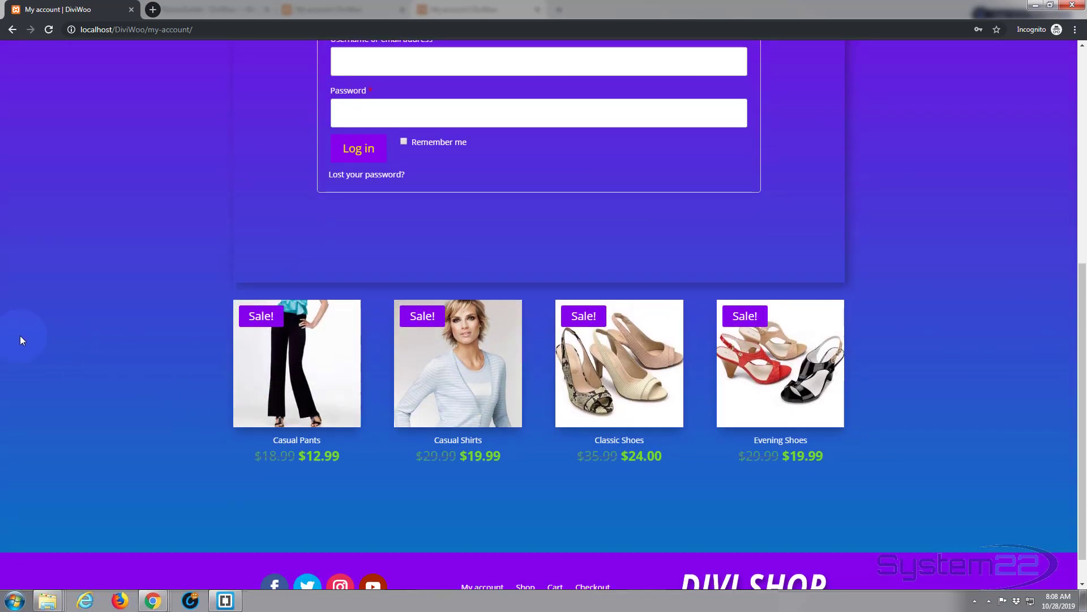
scroll(22, 340, "down", 1)
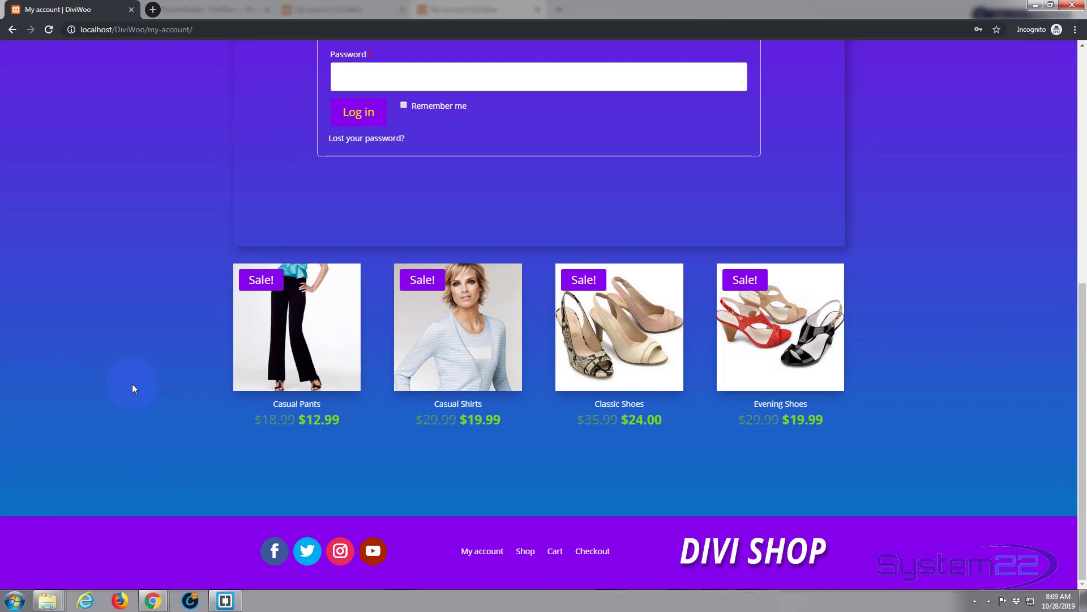
scroll(134, 384, "up", 8)
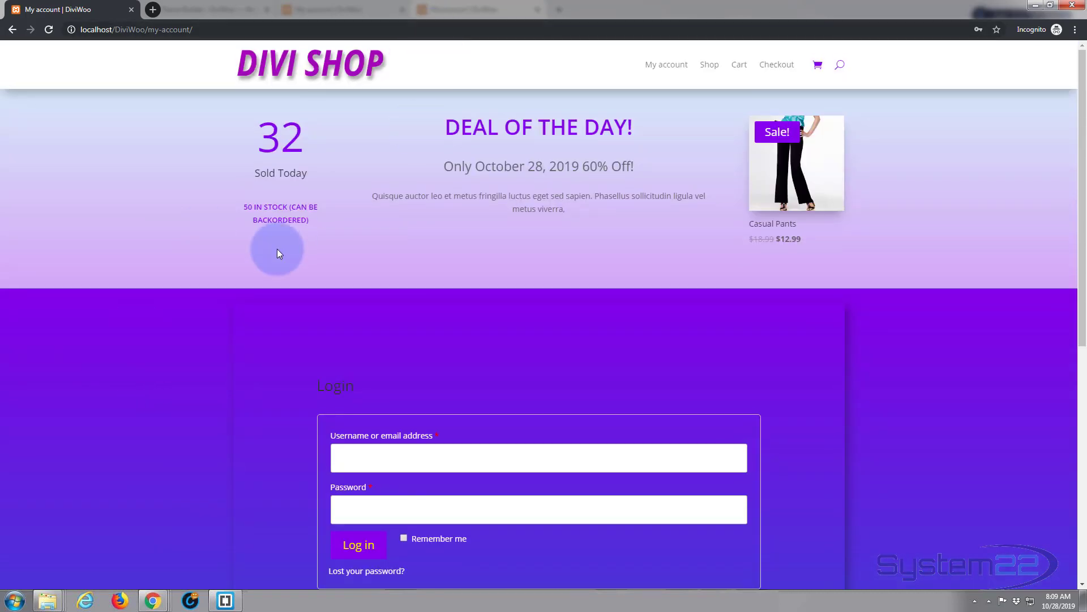
scroll(420, 417, "down", 2)
left_click(348, 344)
type("DiviWoo")
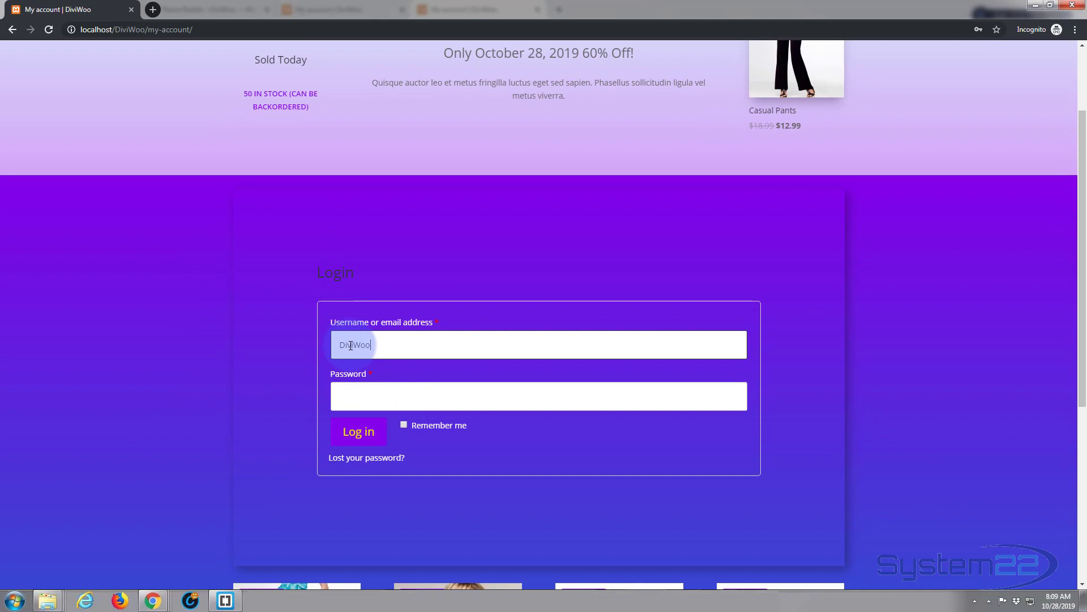
left_click(362, 434)
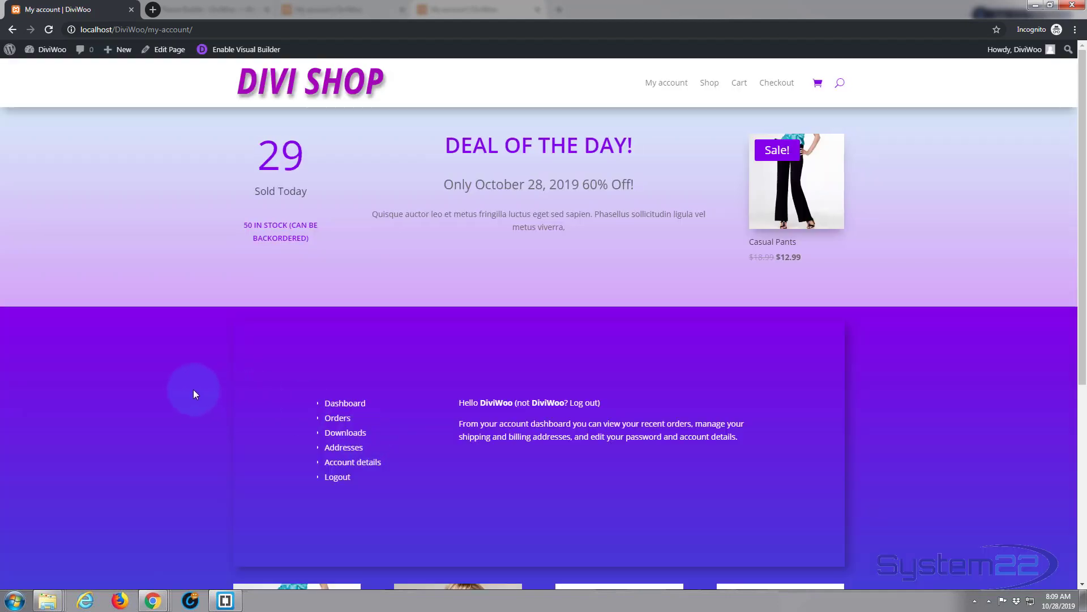
Step: Review the logged-in My account dashboard, log out of the account, and close the incognito window
scroll(193, 389, "down", 3)
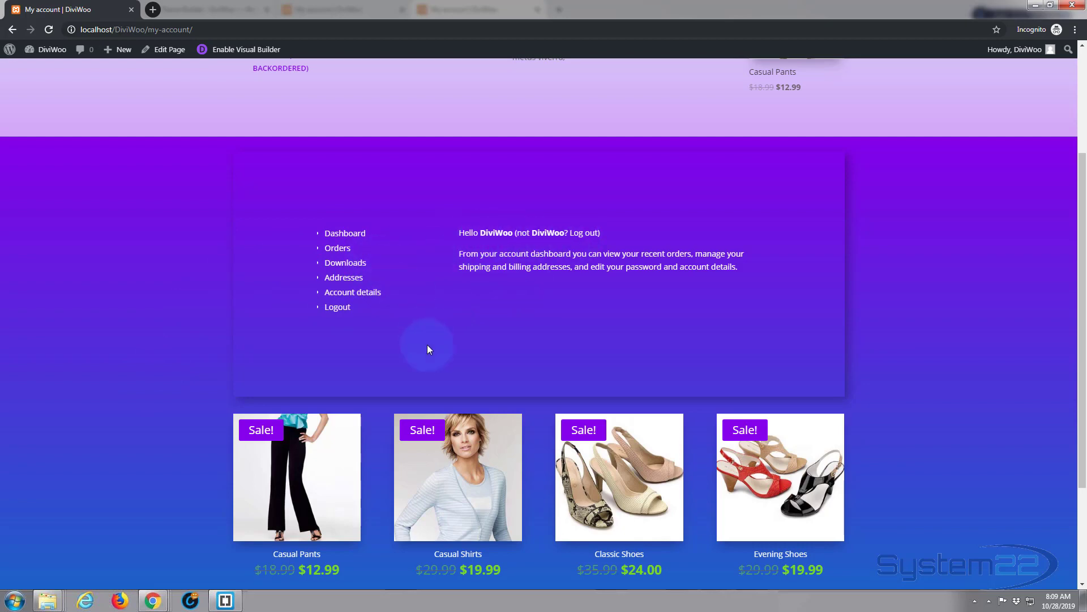
scroll(429, 345, "up", 3)
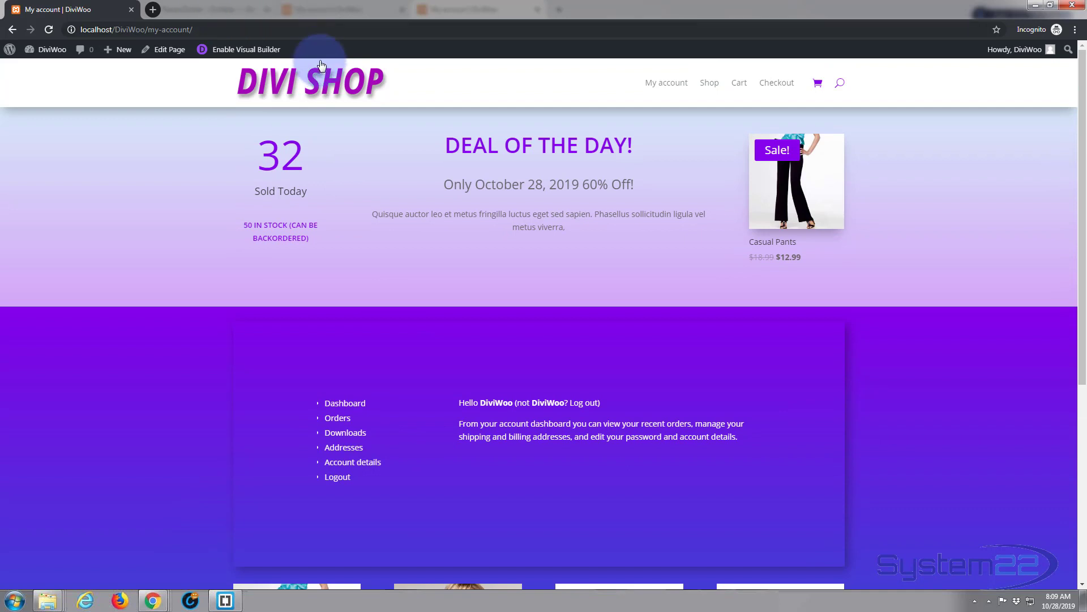
left_click(338, 477)
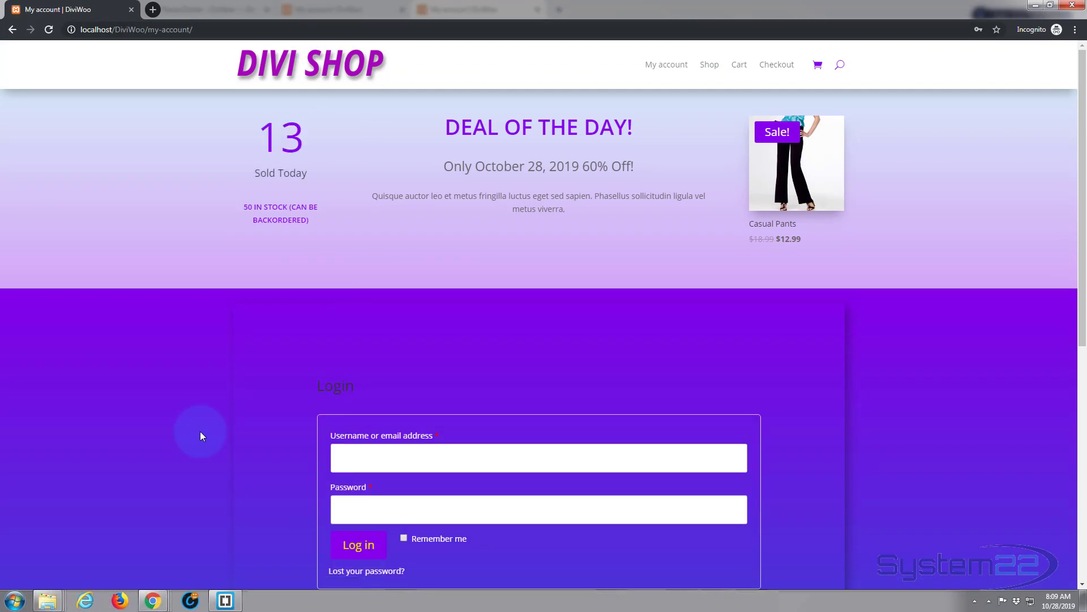
scroll(200, 434, "down", 1)
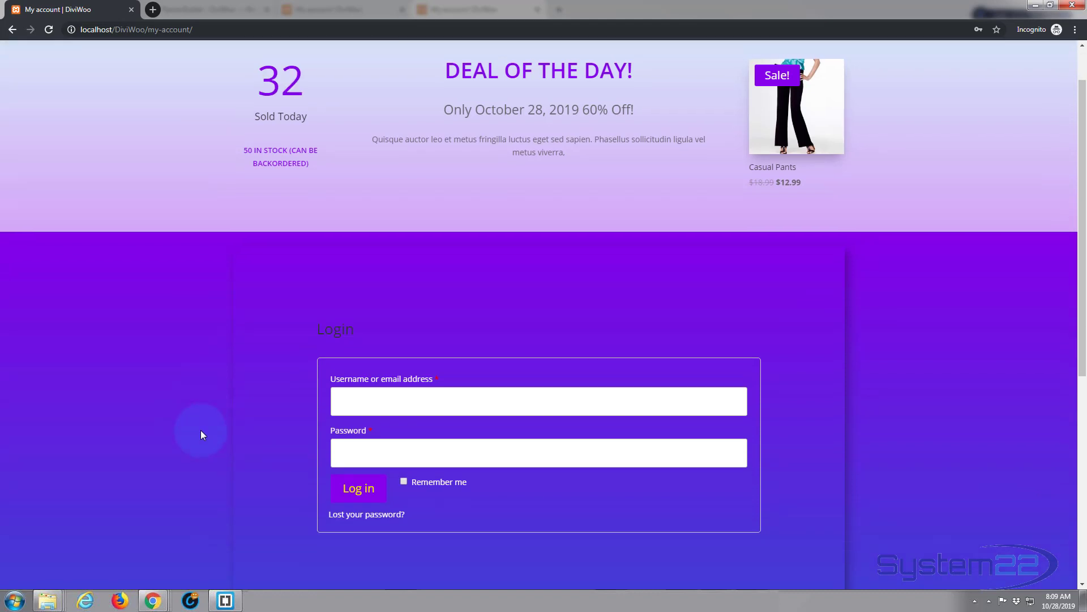
scroll(201, 435, "down", 2)
scroll(201, 435, "up", 3)
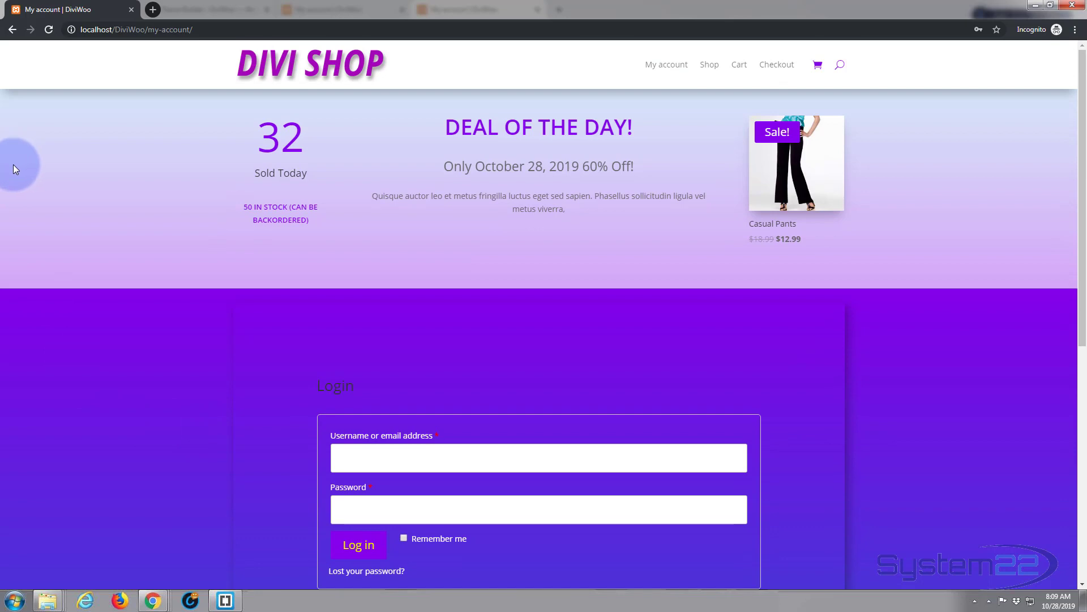
left_click(1072, 6)
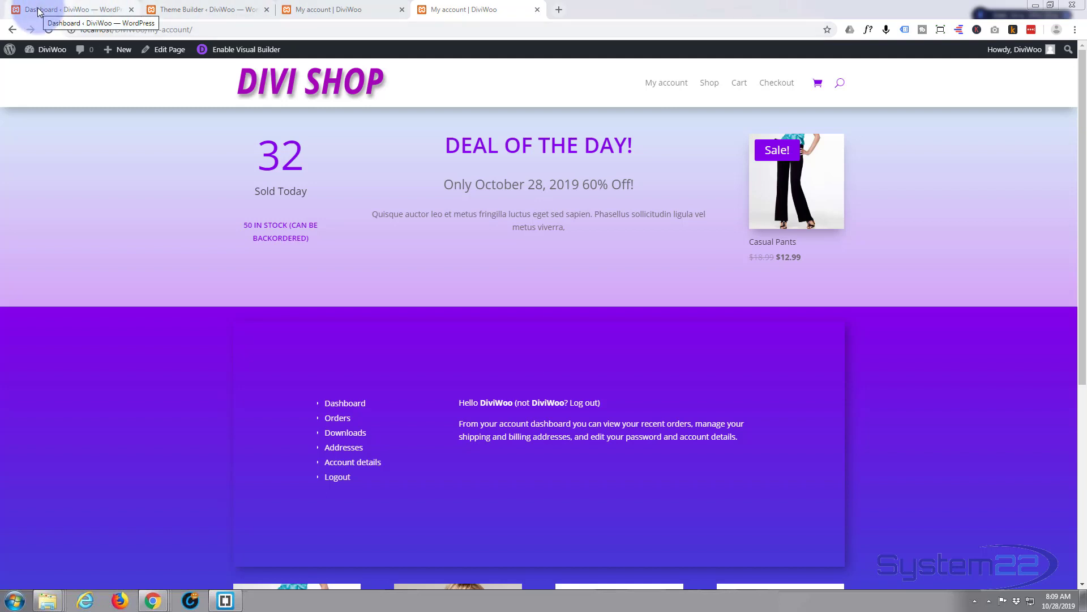
Step: Delete the "Specific Pages: My account" template in the Divi Theme Builder and save the changes
left_click(207, 12)
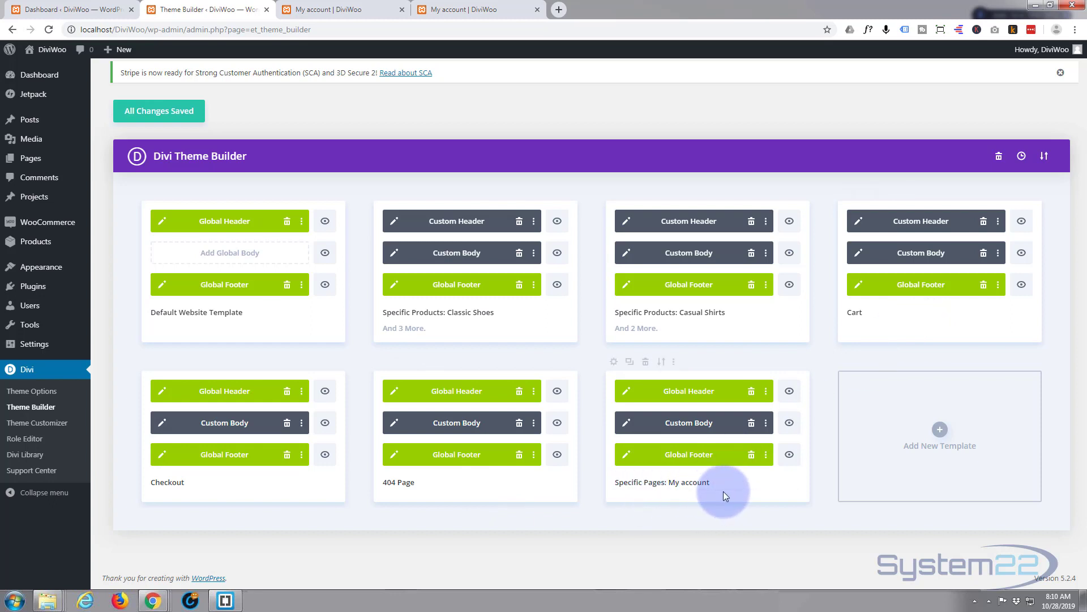
left_click(646, 363)
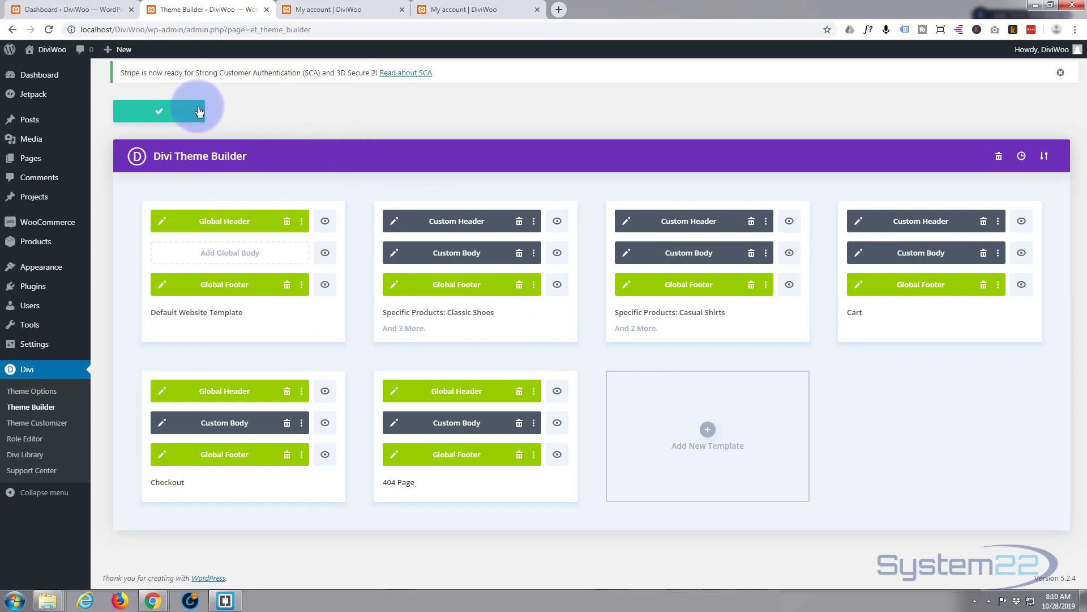
left_click(159, 112)
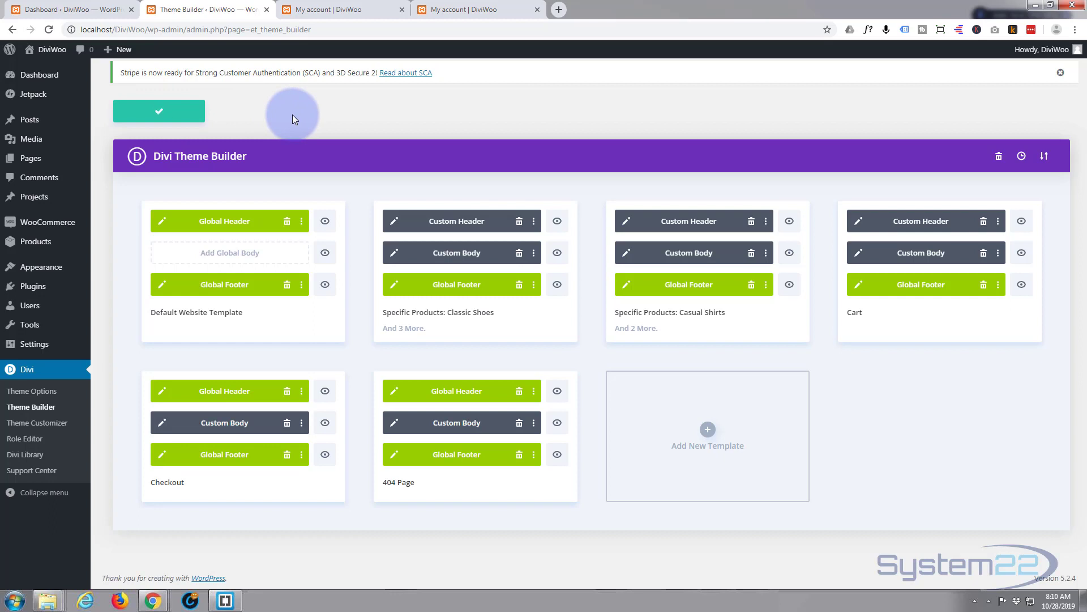
Step: Reload the My account page and check its logged-out version at localhost/DiviWoo/my-account/ in an incognito window
left_click(502, 10)
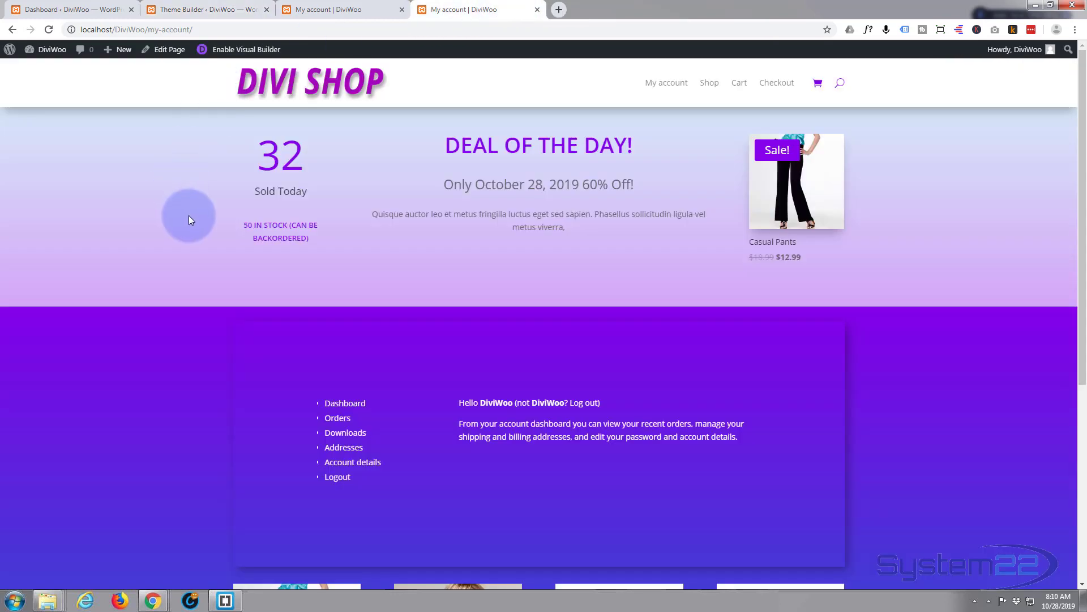
left_click(48, 29)
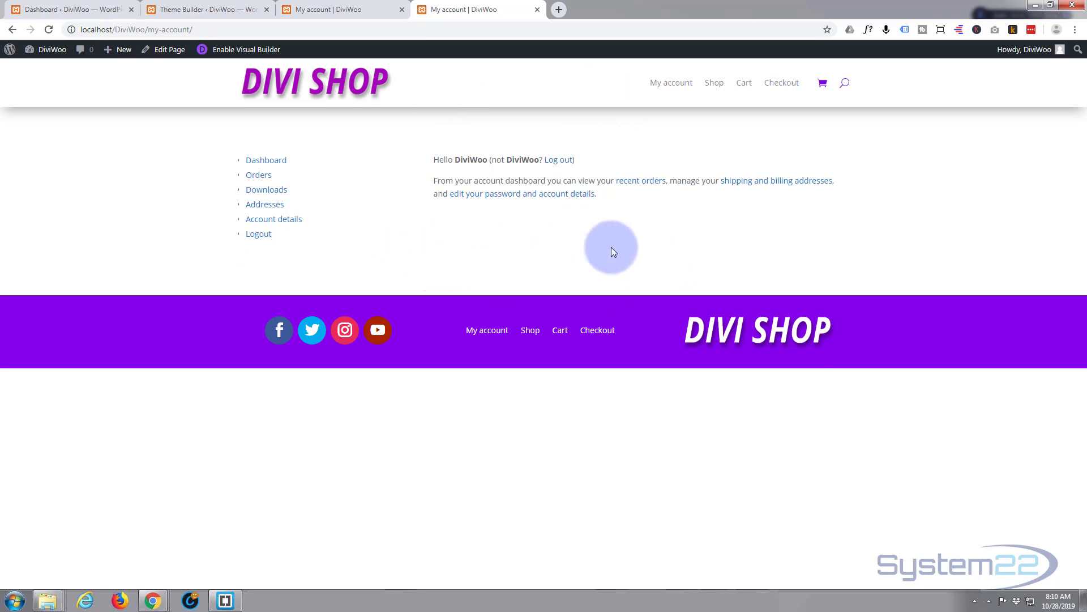
left_click(136, 29)
key("ctrl+c")
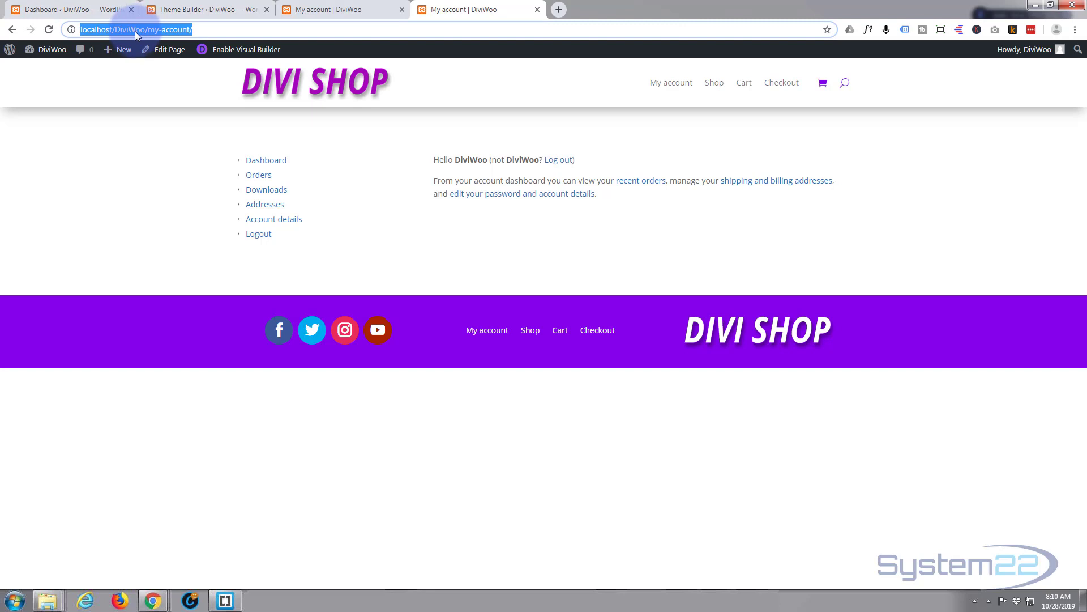
key("ctrl+shift+n")
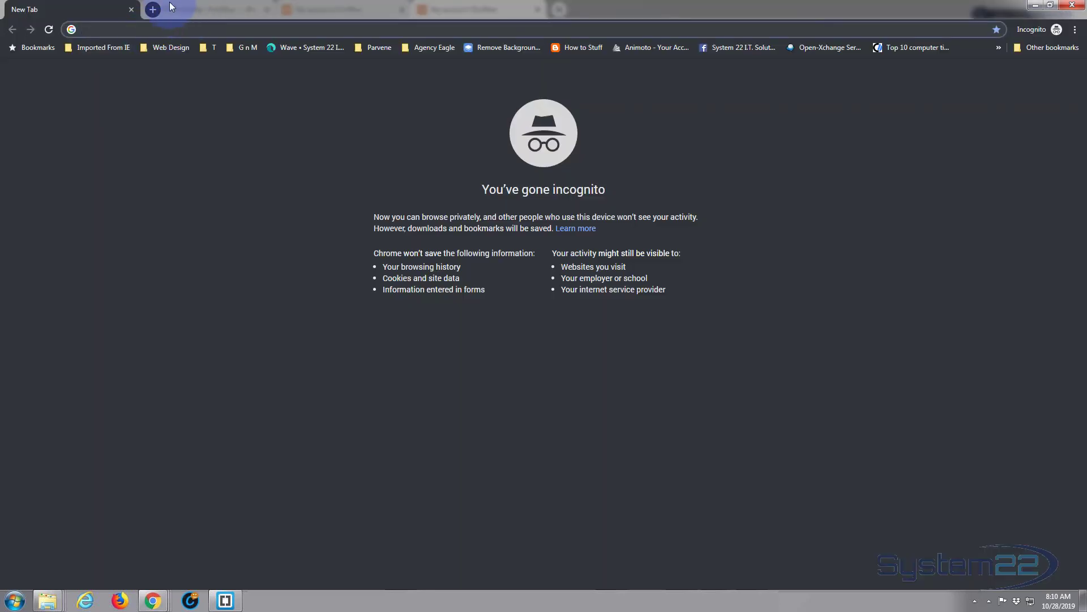
key("ctrl+v")
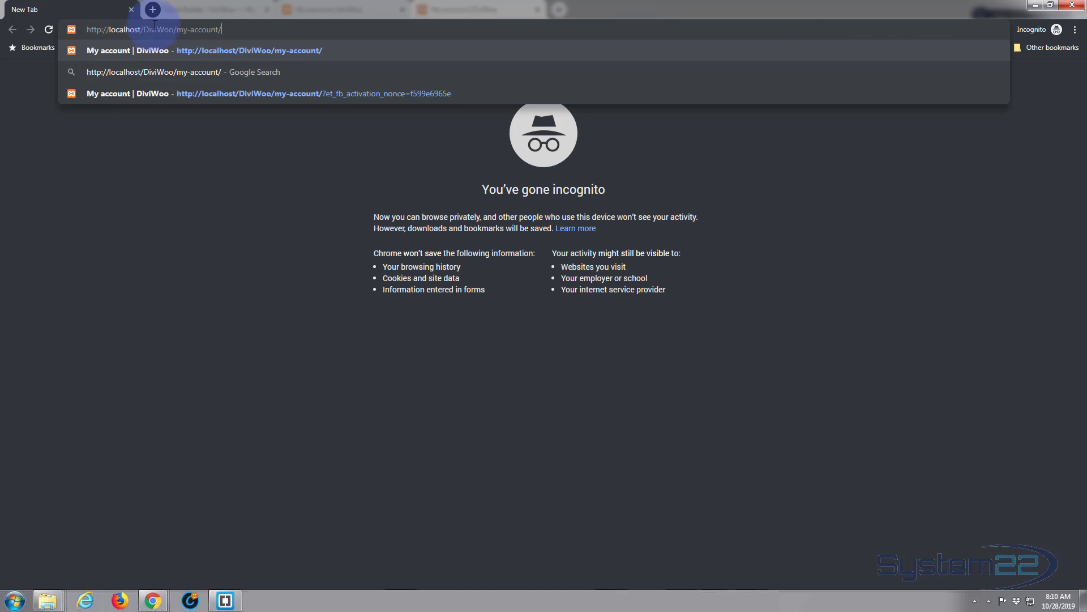
key("Return")
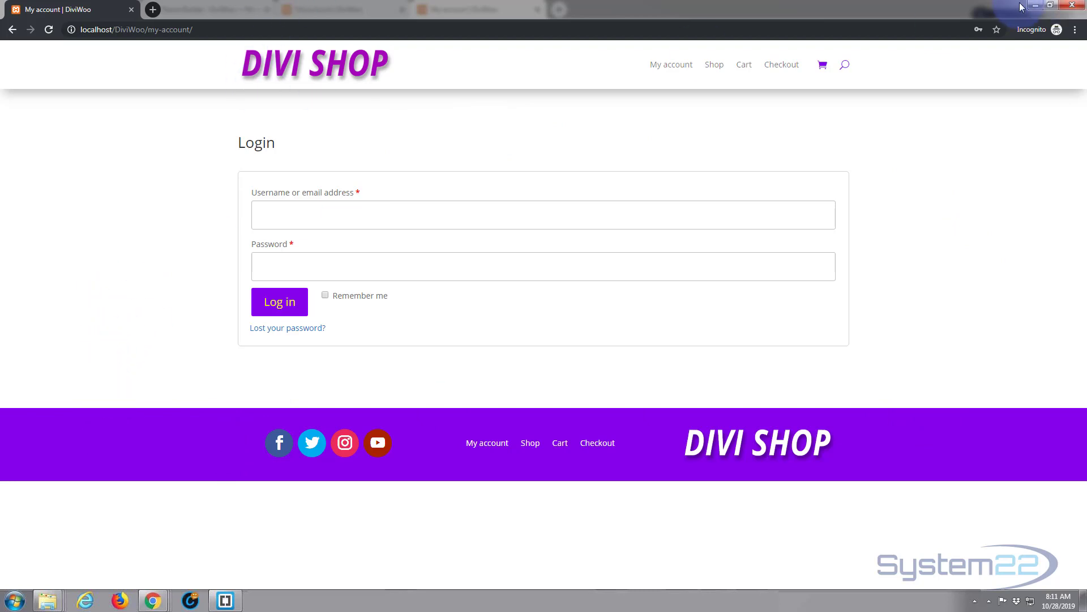
left_click(1074, 5)
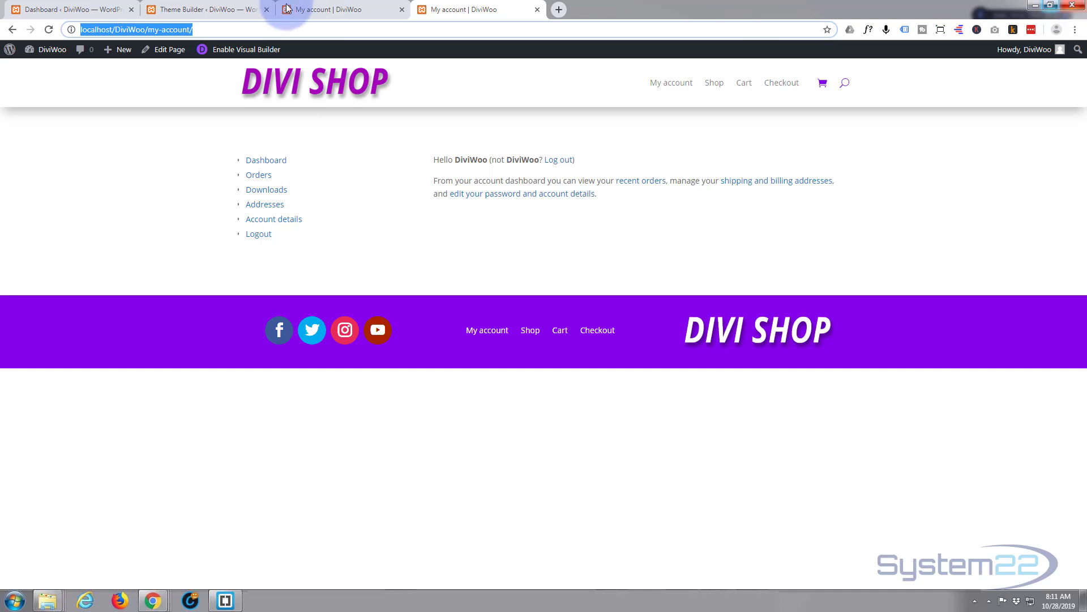
Step: Create a new theme template assigned to the WooCommerce My Account page and start building its custom body
left_click(221, 15)
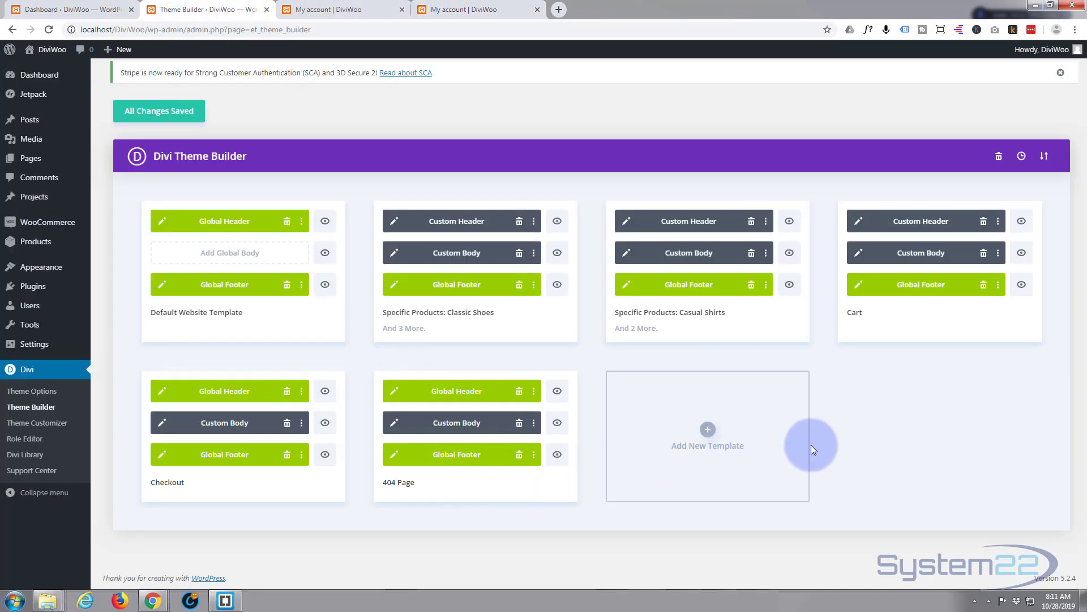
left_click(711, 434)
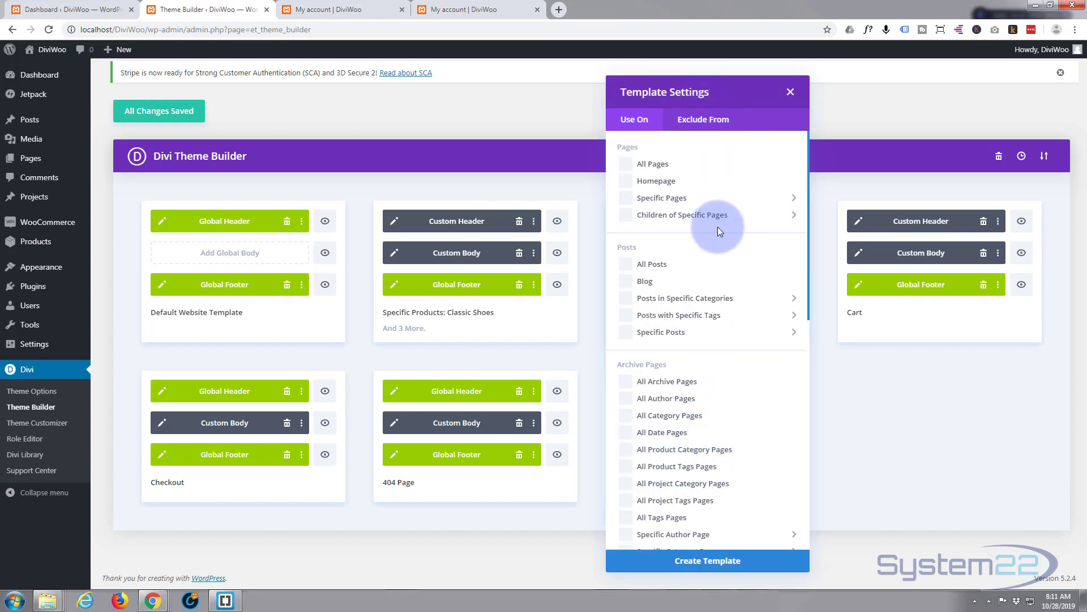
scroll(719, 227, "down", 6)
mouse_move(718, 228)
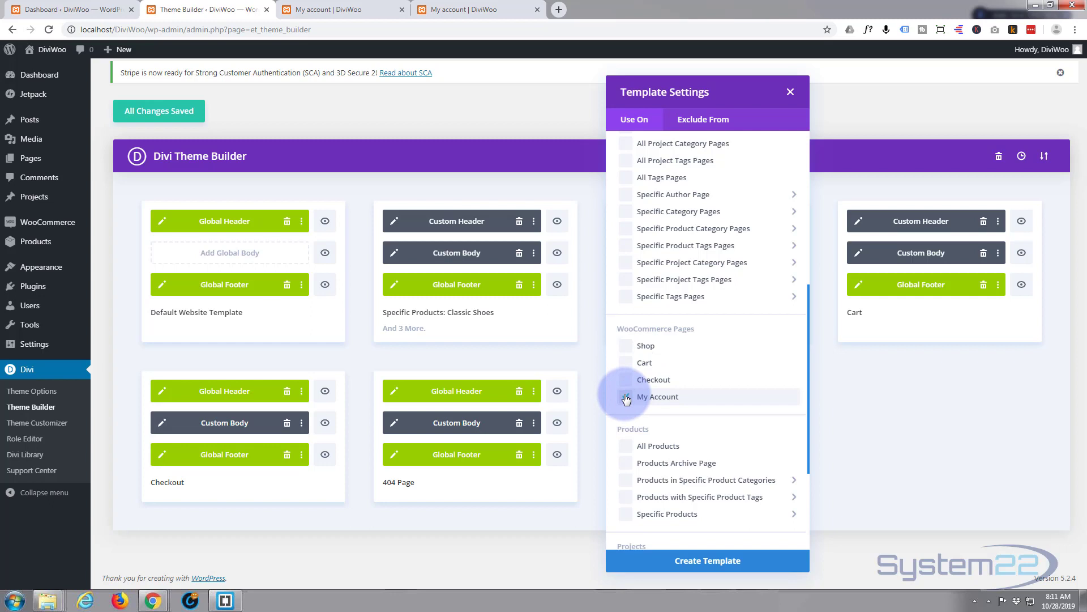
left_click(694, 563)
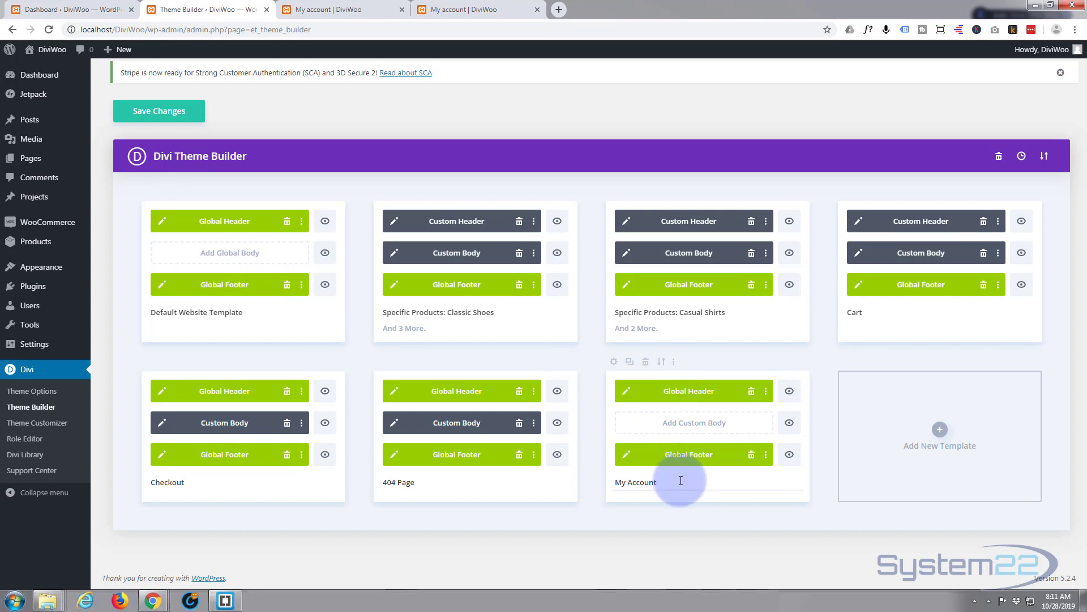
left_click(692, 428)
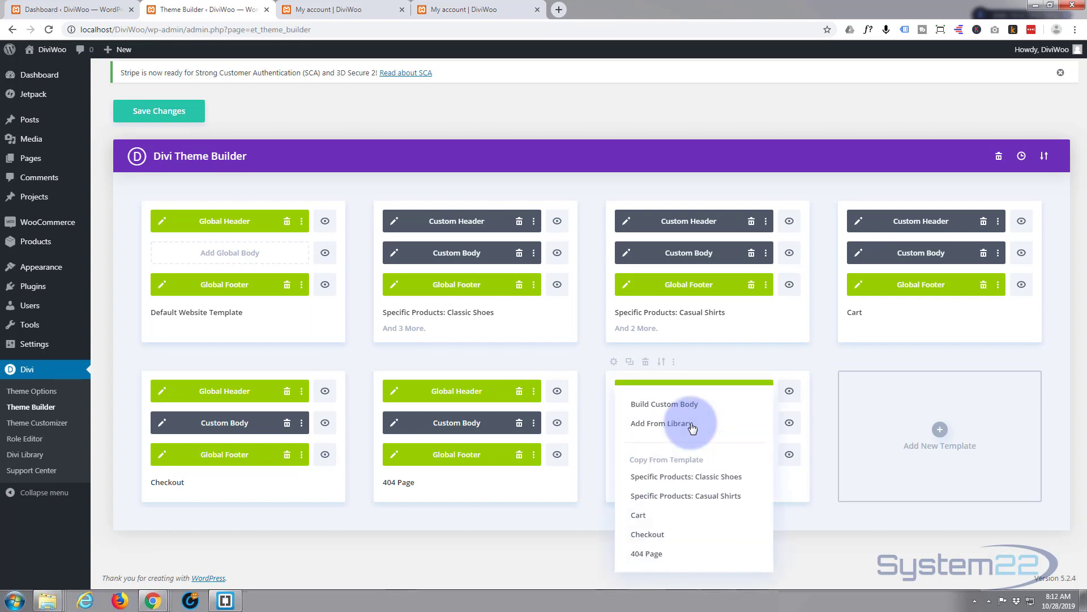
left_click(683, 408)
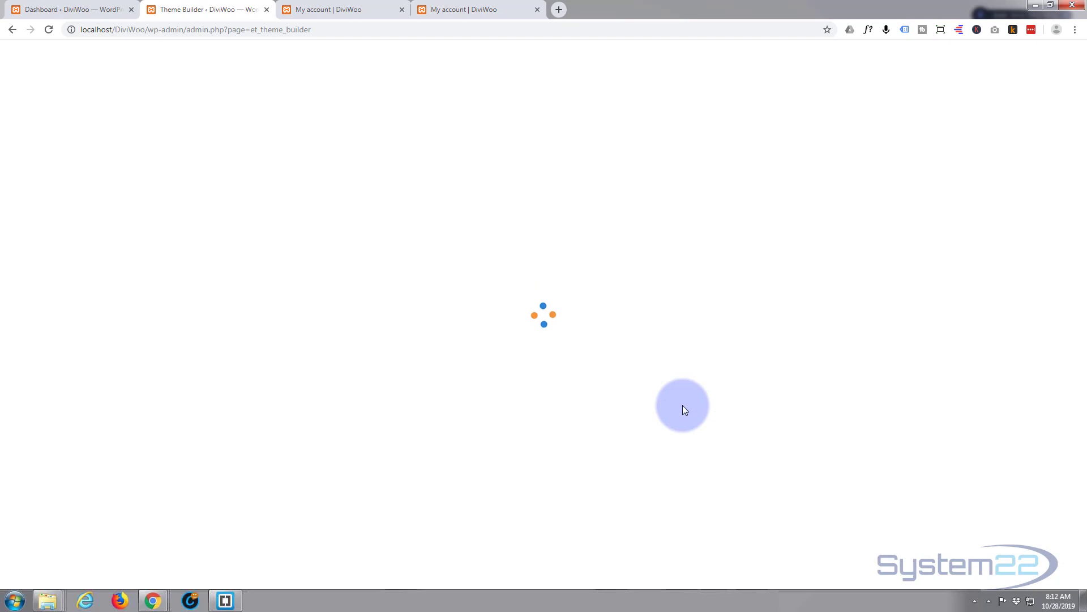
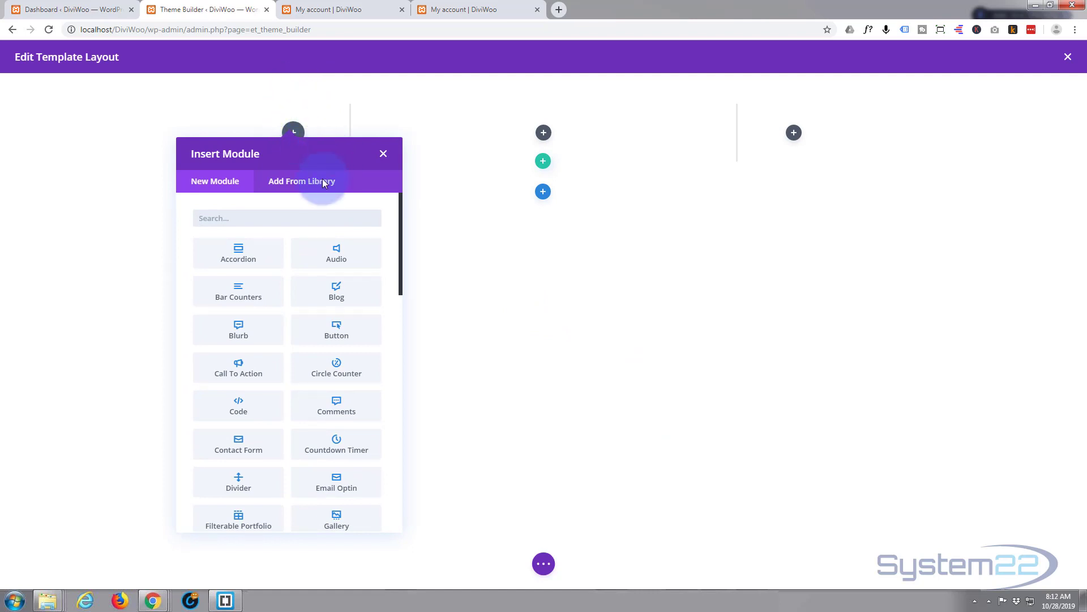
Step: Insert a Number Counter module into the first column of the three-column row
scroll(280, 325, "down", 5)
scroll(281, 327, "down", 10)
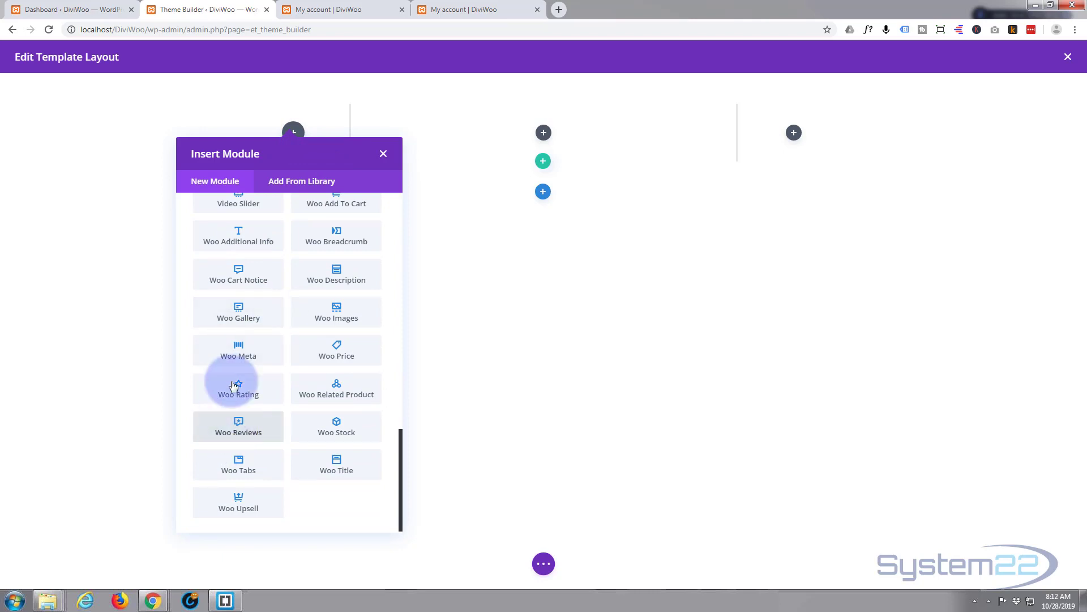
scroll(226, 369, "up", 2)
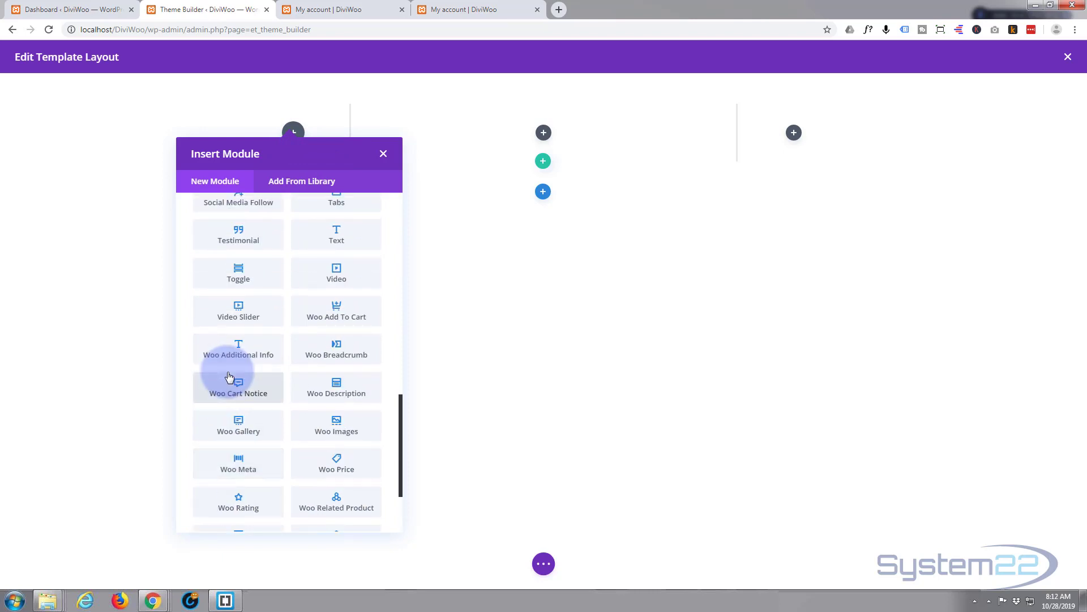
scroll(228, 374, "up", 10)
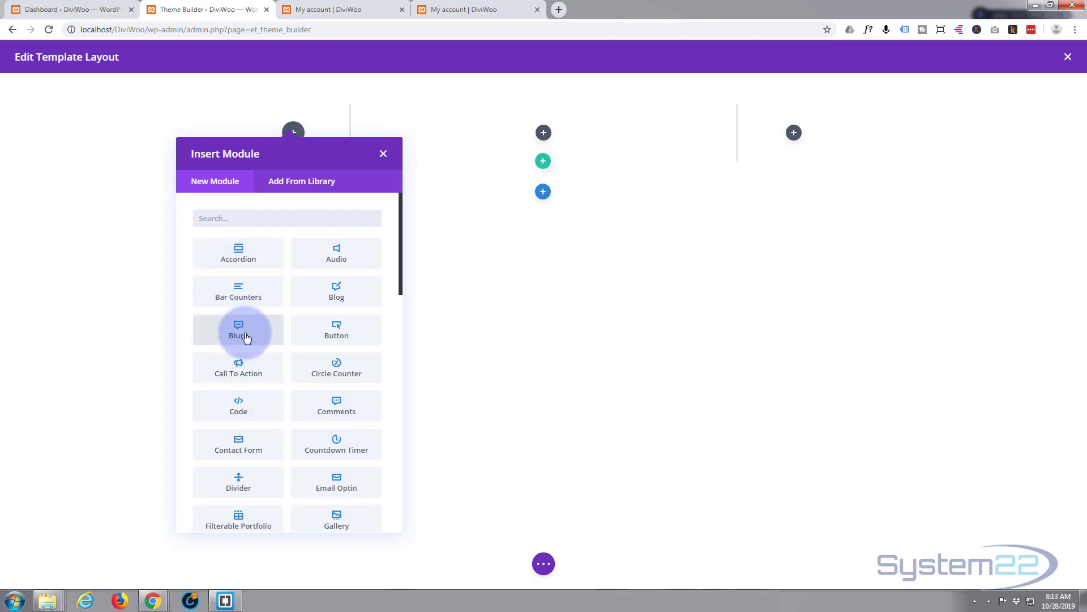
scroll(245, 338, "down", 2)
scroll(247, 338, "down", 3)
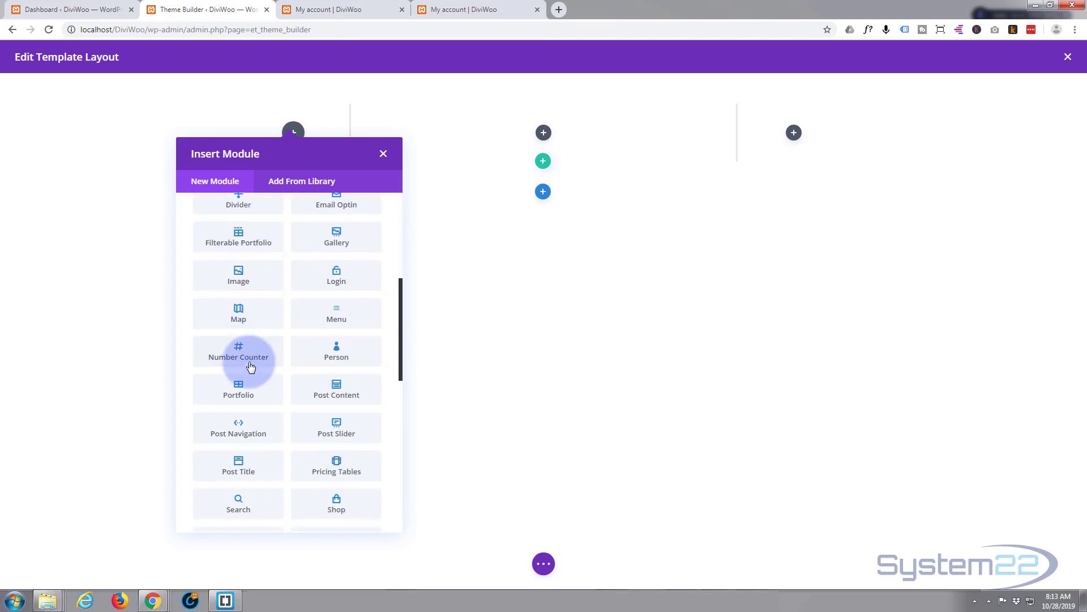
left_click(238, 357)
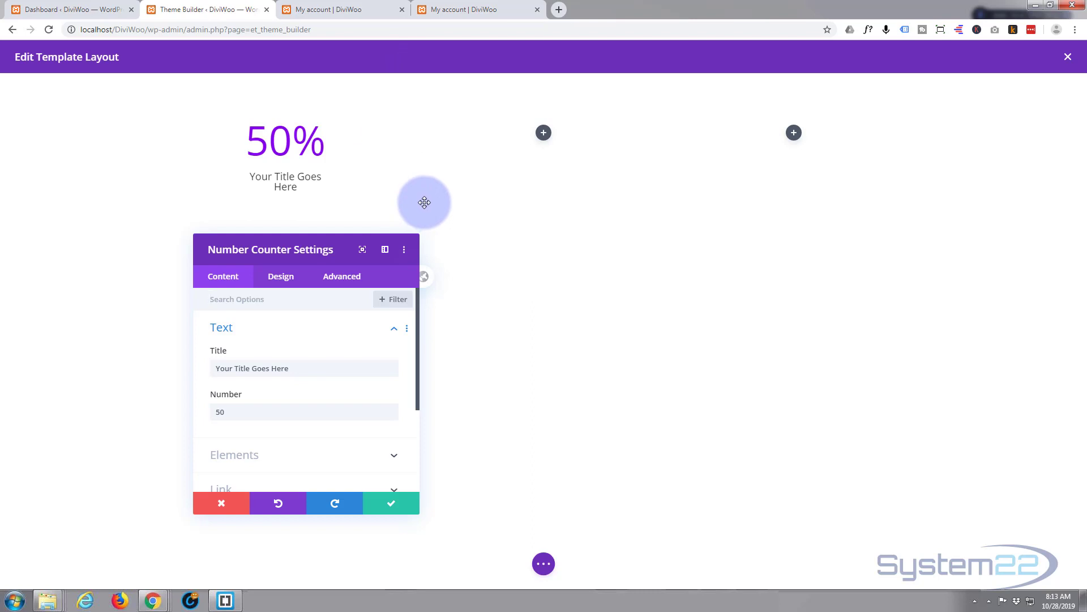
Step: Set the number counter's title to "Sold Today" and its number to 26
left_click_drag(290, 369, 199, 366)
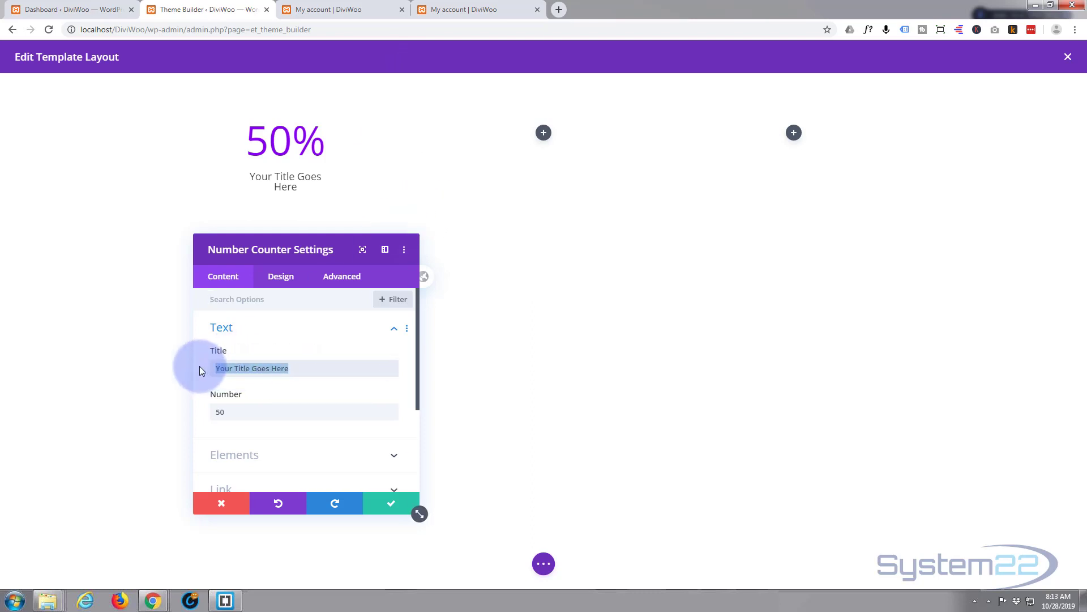
type("Sold Today")
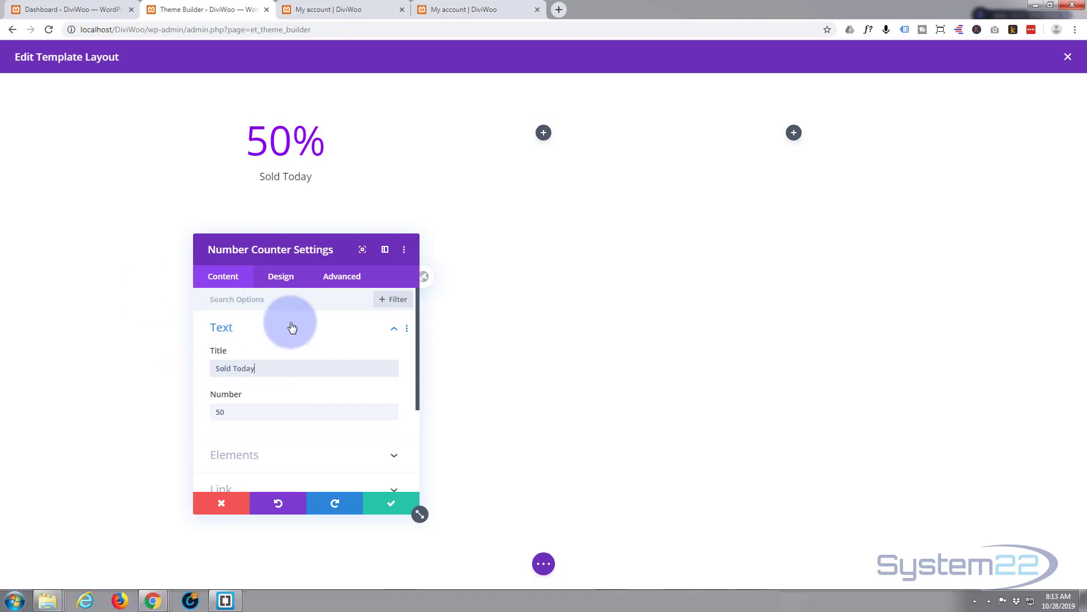
scroll(289, 320, "down", 2)
scroll(229, 324, "up", 1)
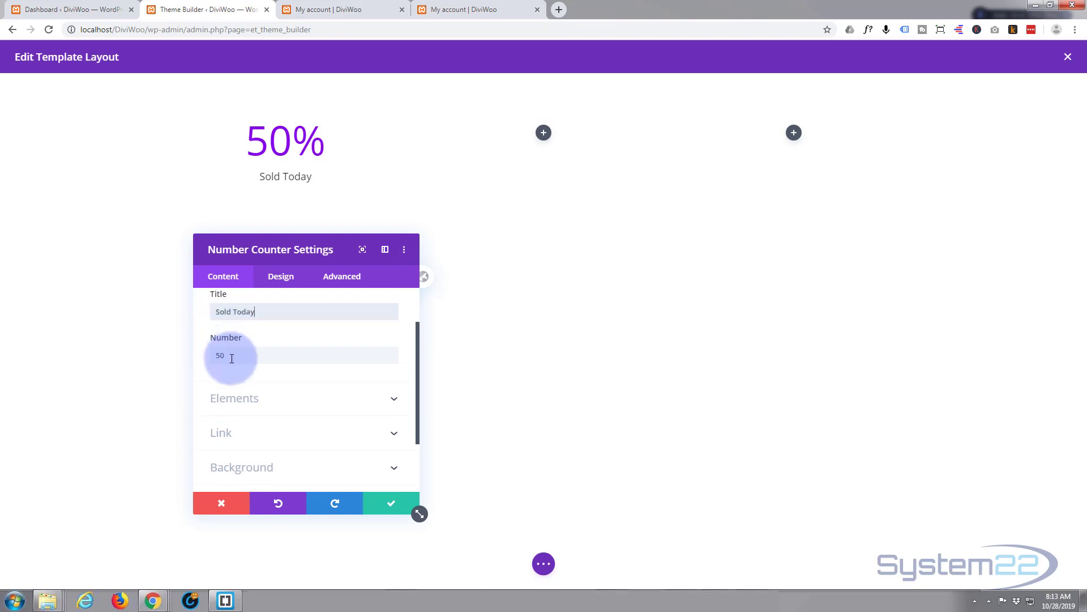
left_click_drag(214, 357, 188, 363)
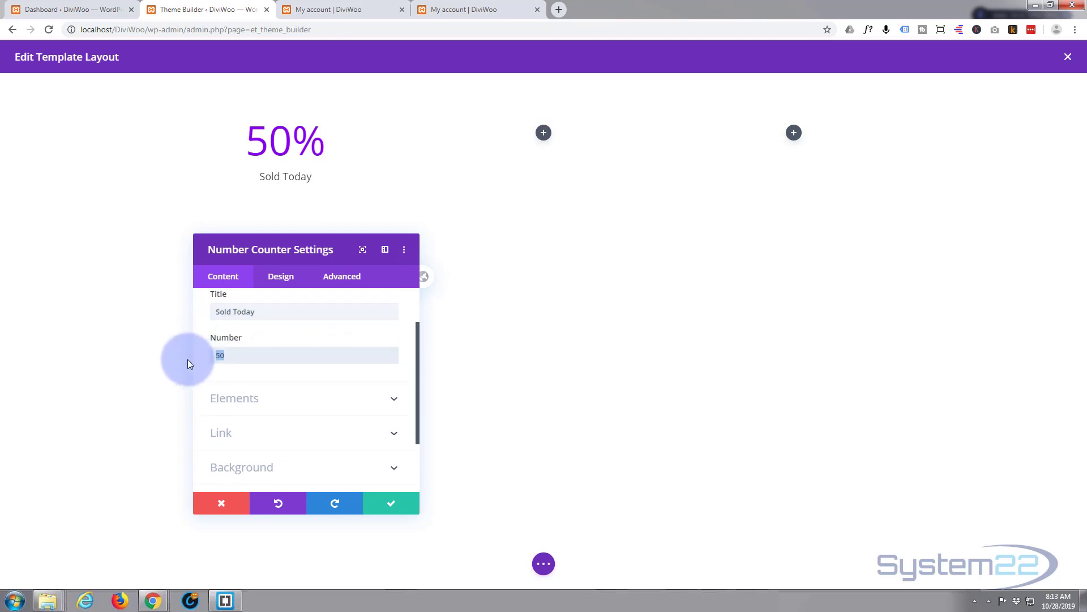
type("26")
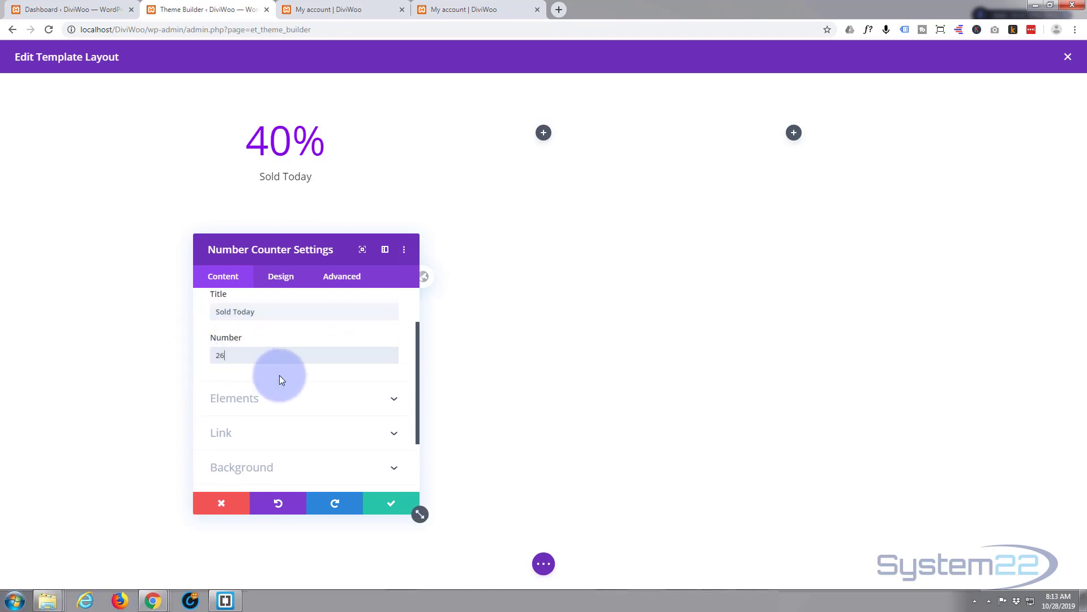
Step: Turn off the percent sign for the number counter
scroll(279, 375, "down", 1)
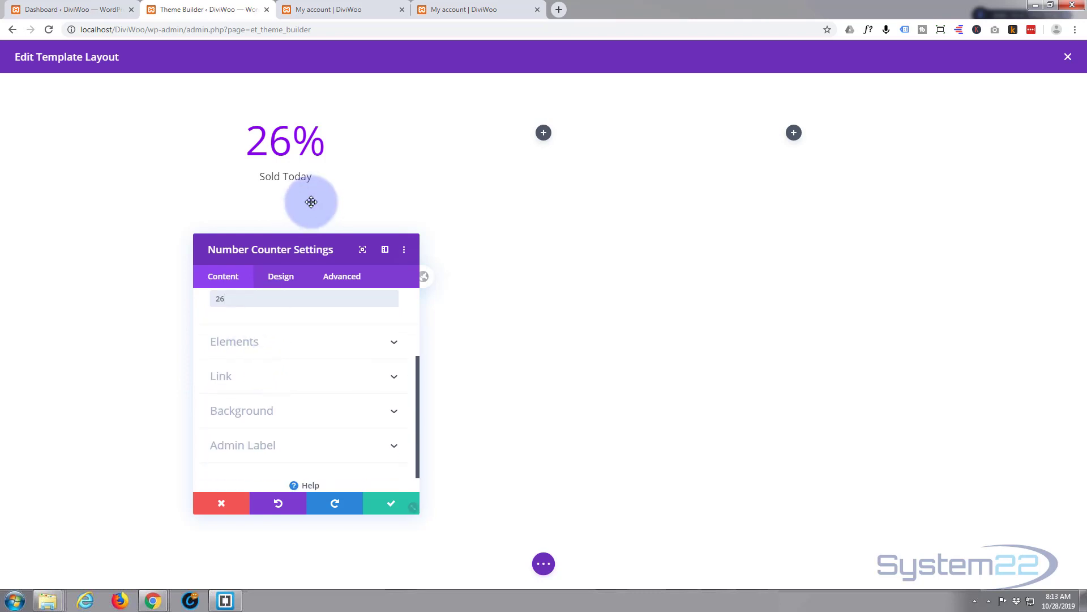
left_click(319, 351)
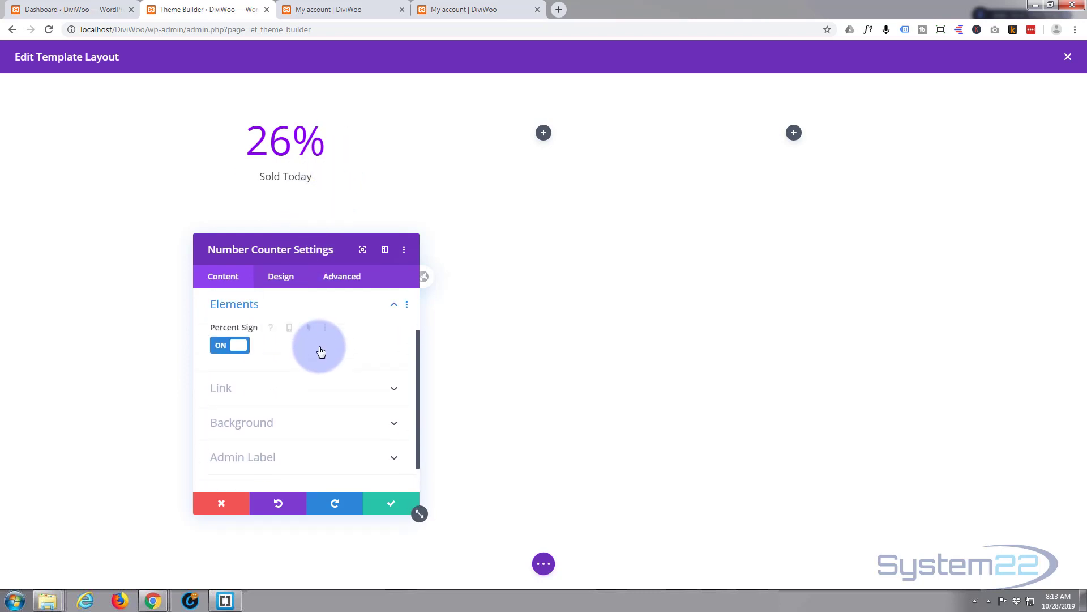
left_click(230, 347)
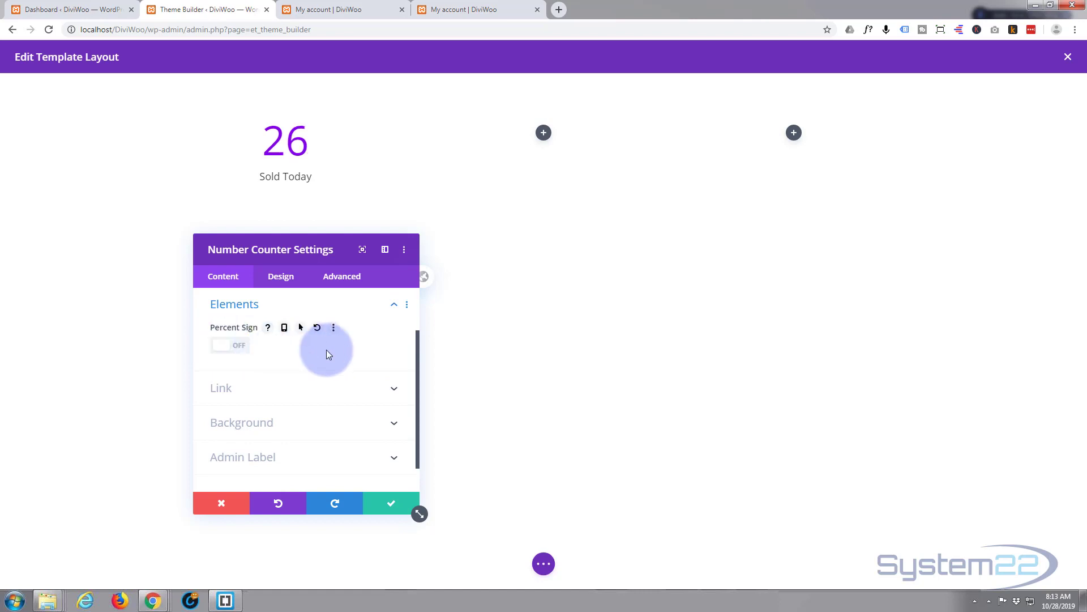
Step: Style the counter's number text in purple at 75px and save the module settings
left_click(283, 278)
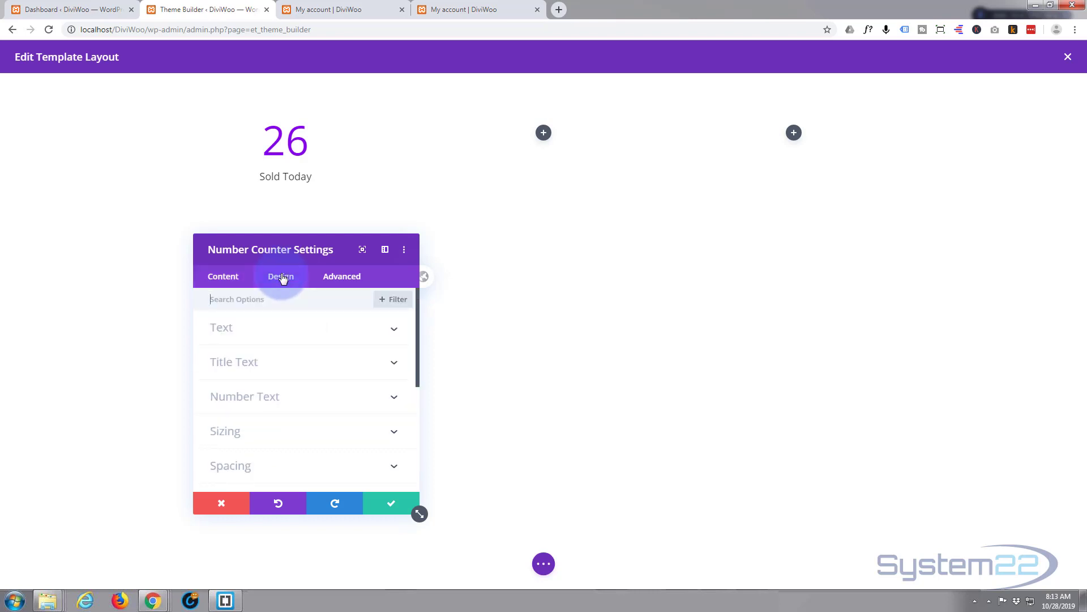
left_click(308, 396)
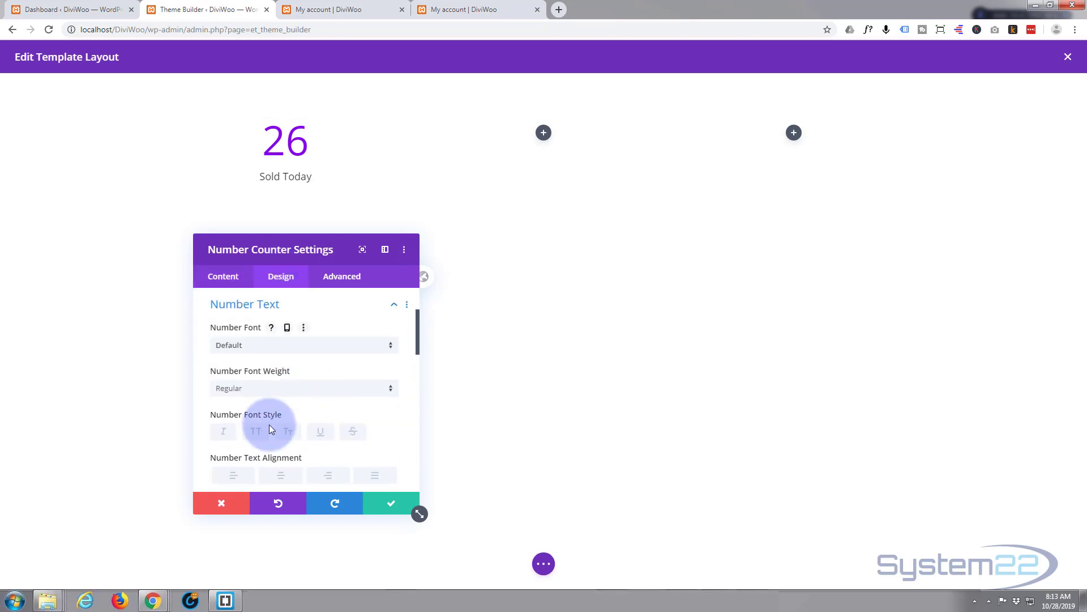
scroll(247, 401, "down", 2)
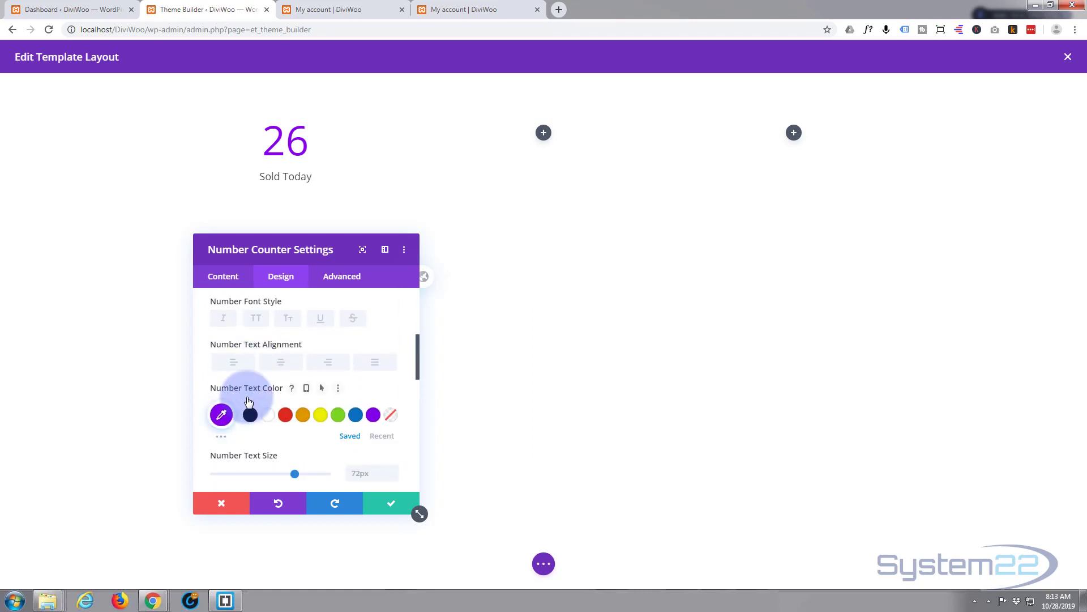
left_click(337, 414)
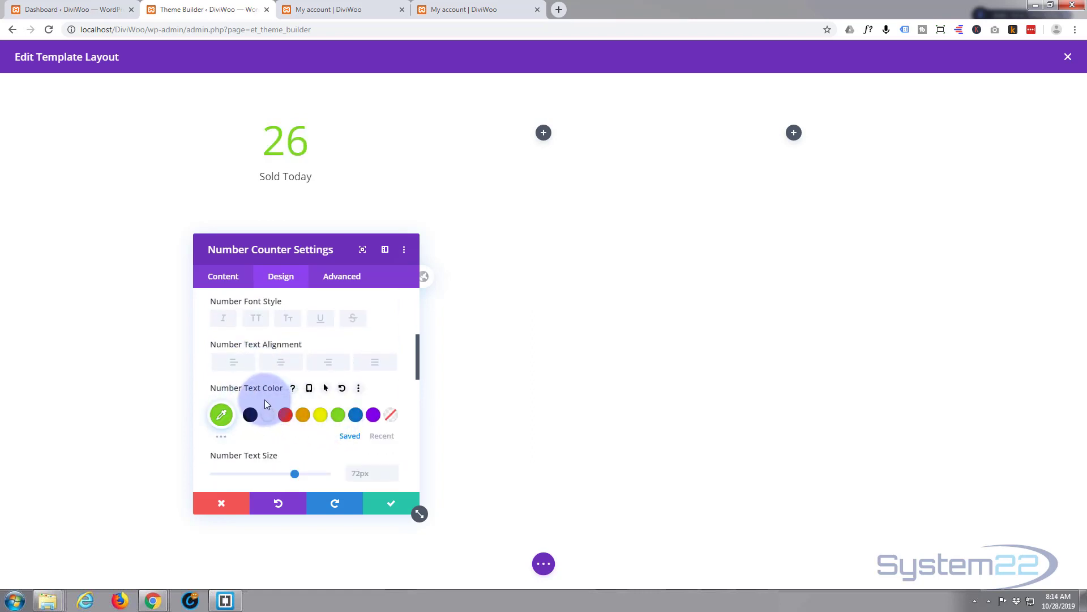
left_click_drag(285, 471, 298, 472)
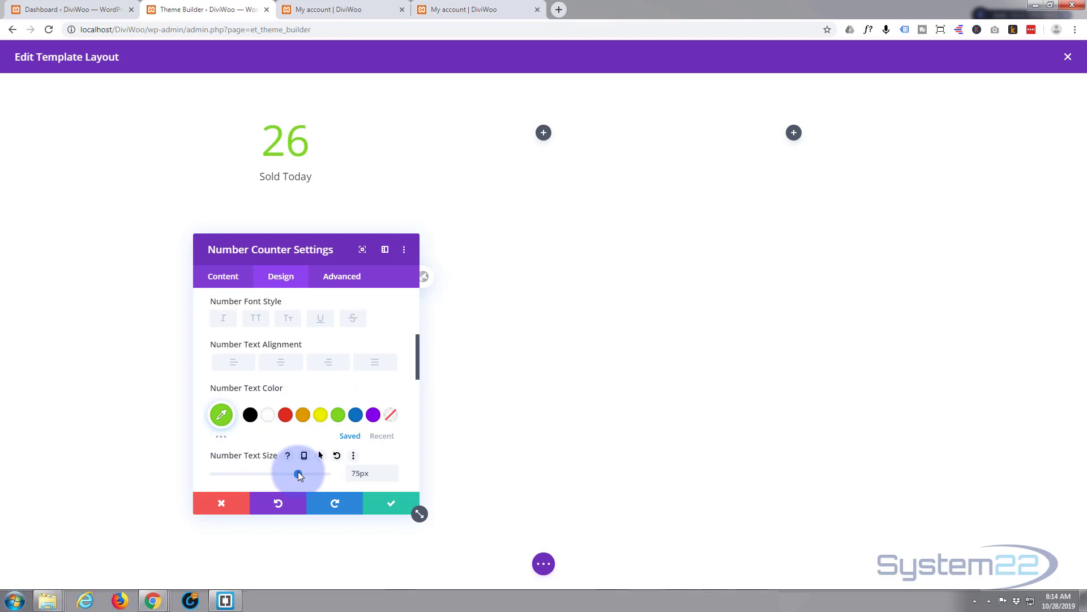
left_click(372, 414)
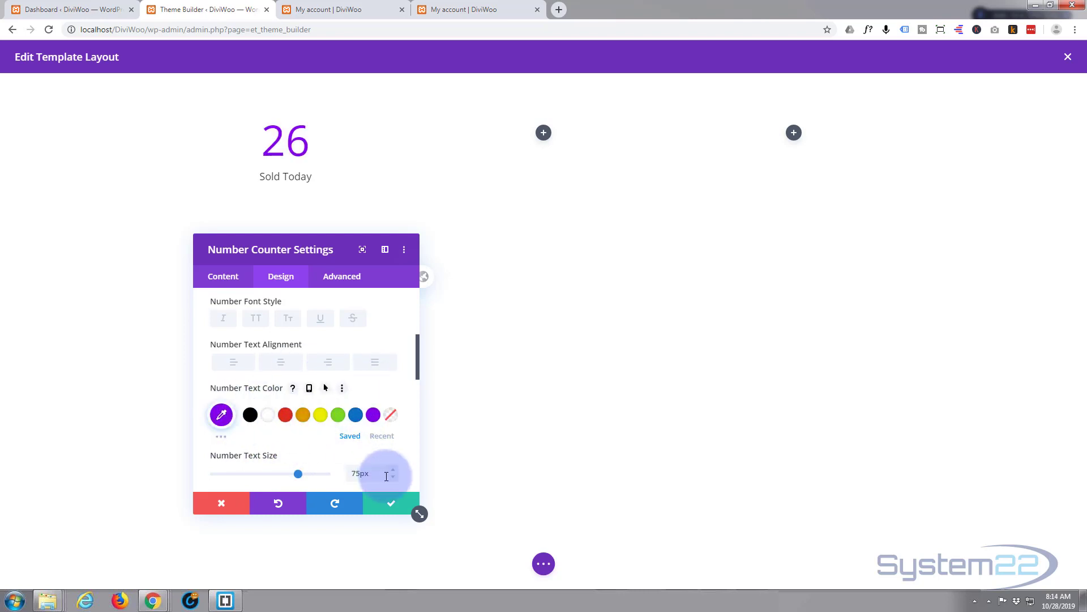
left_click(395, 508)
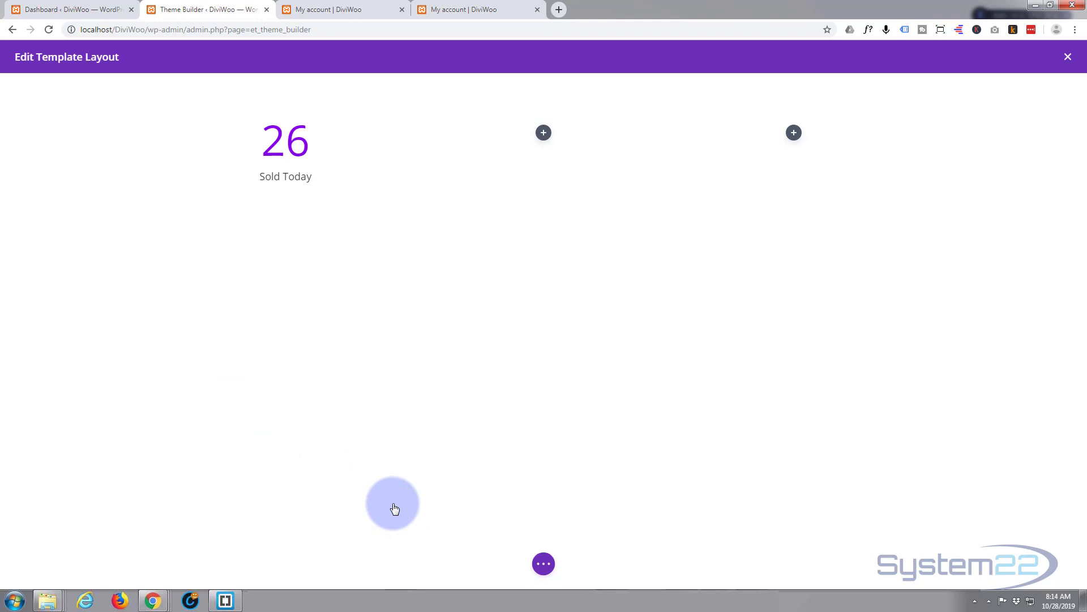
Step: Insert a Shop module into the third column of the row
mouse_move(286, 149)
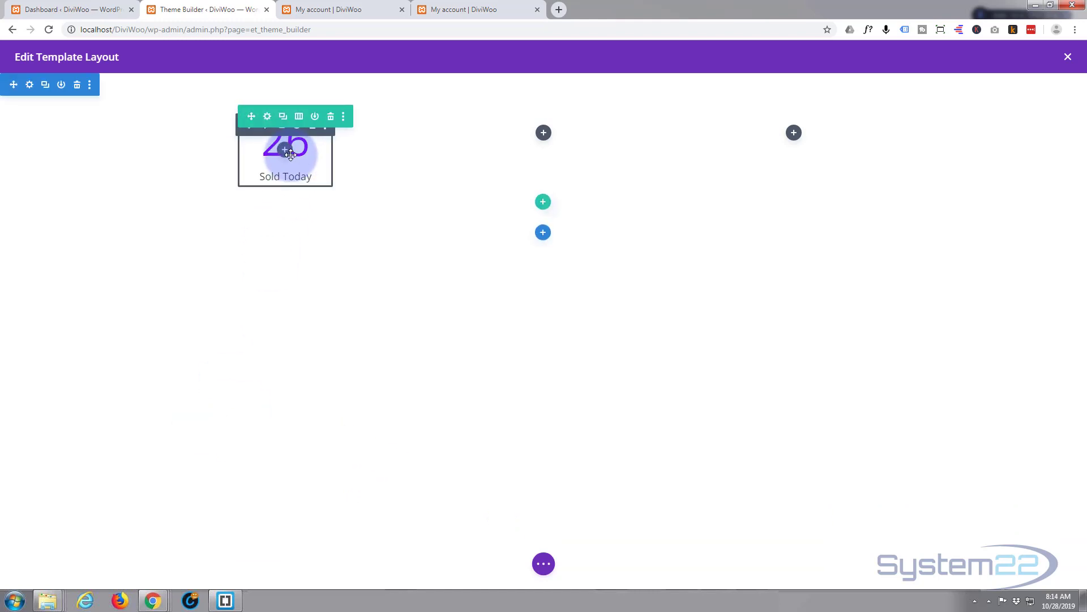
left_click_drag(290, 154, 733, 133)
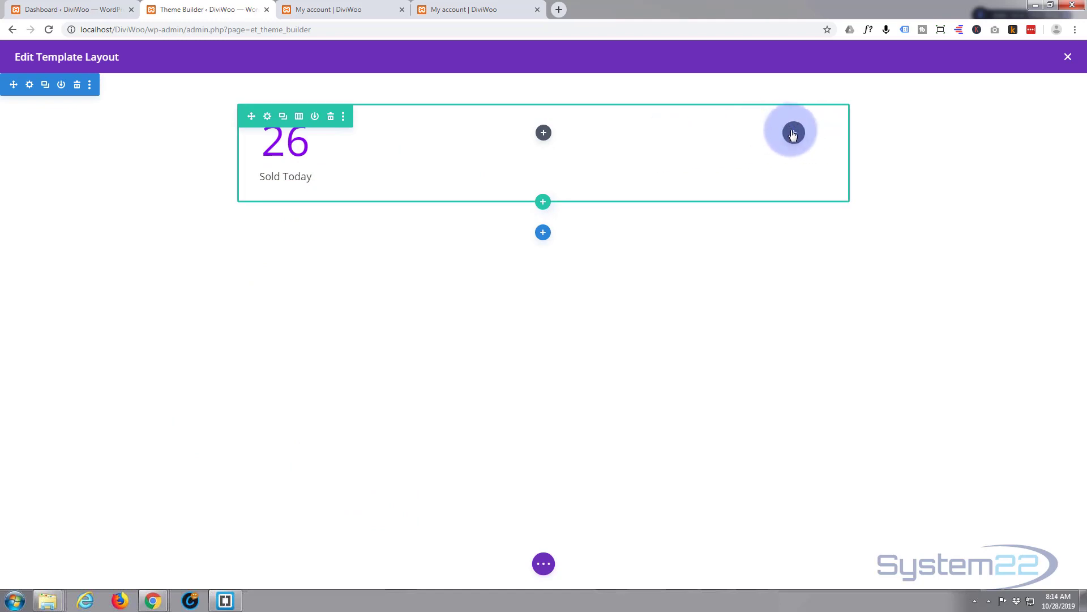
left_click(793, 134)
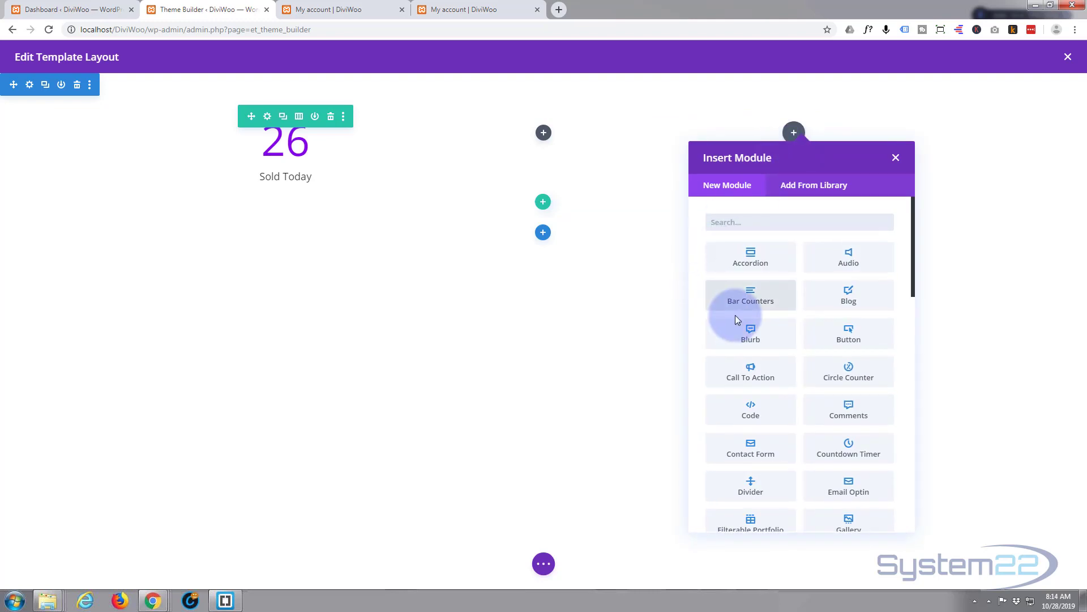
scroll(735, 315, "down", 6)
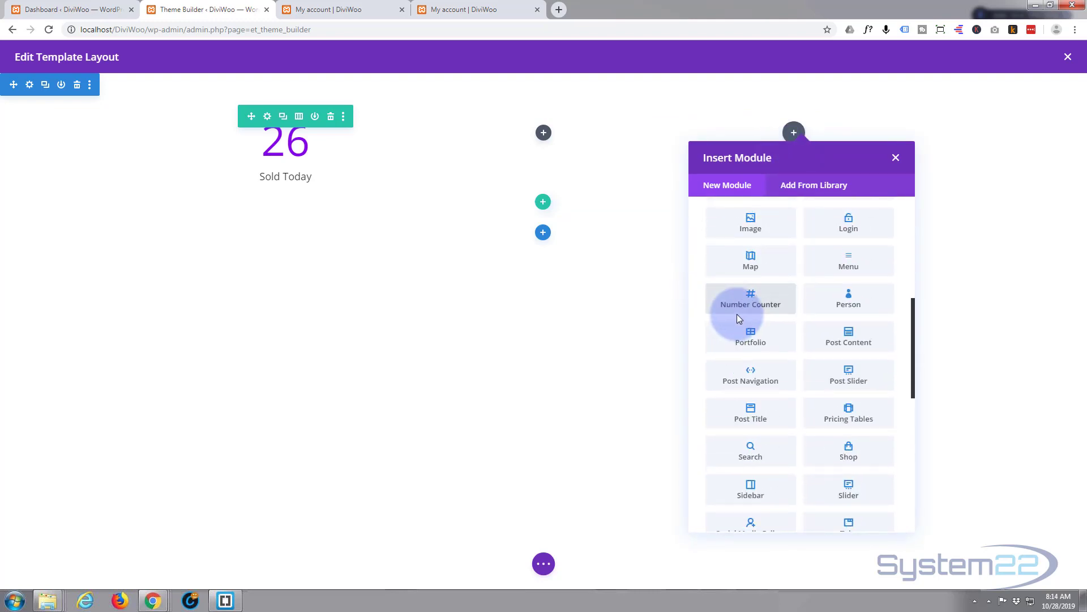
scroll(736, 313, "down", 3)
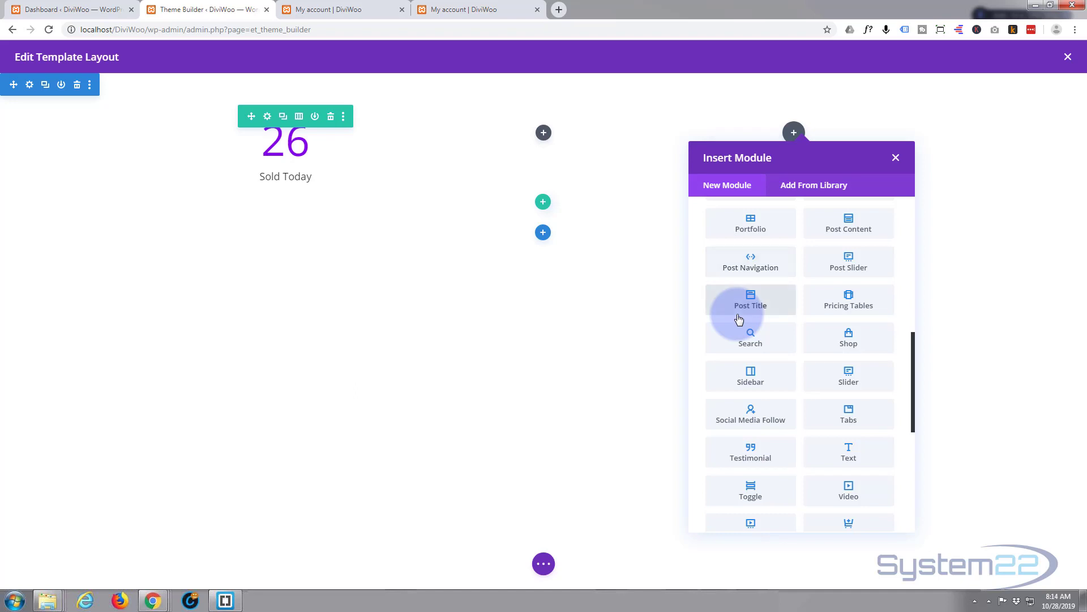
left_click(849, 337)
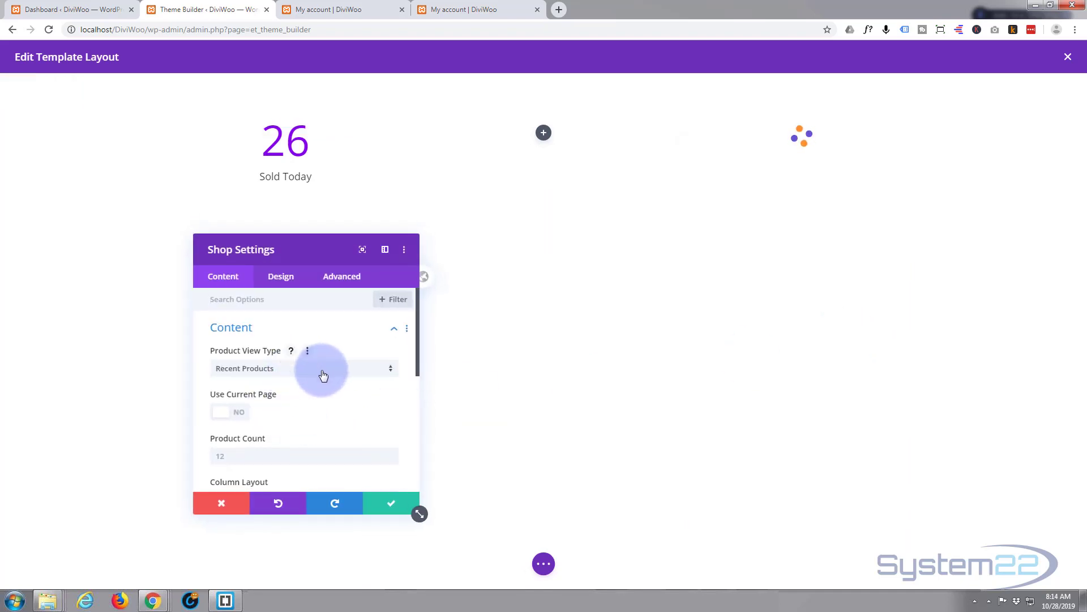
Step: Set the Shop module's product view type to Sale Products and its product count to 1
left_click(323, 369)
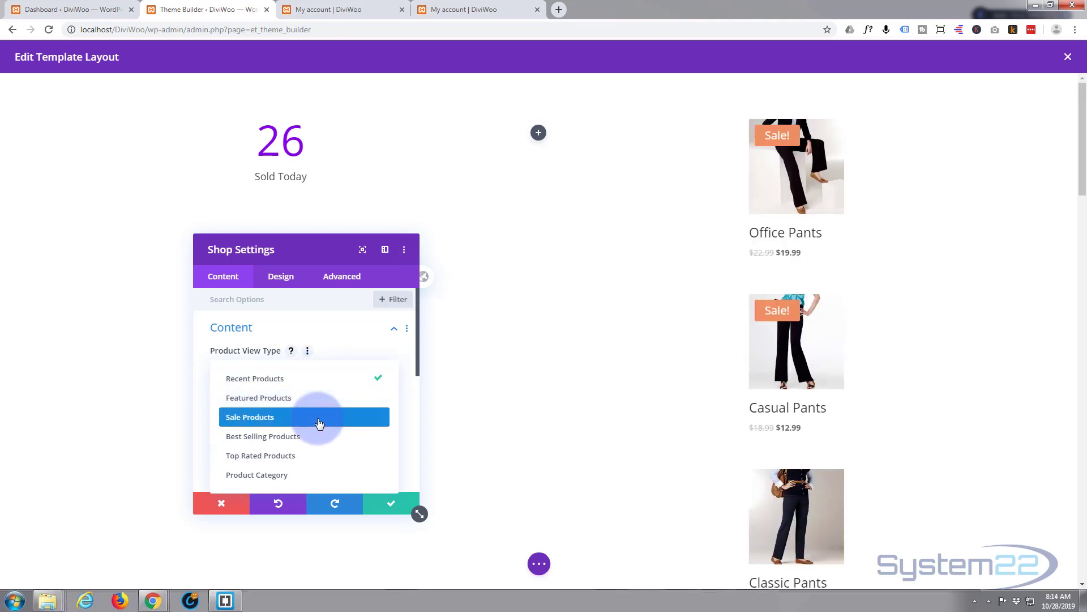
left_click(282, 476)
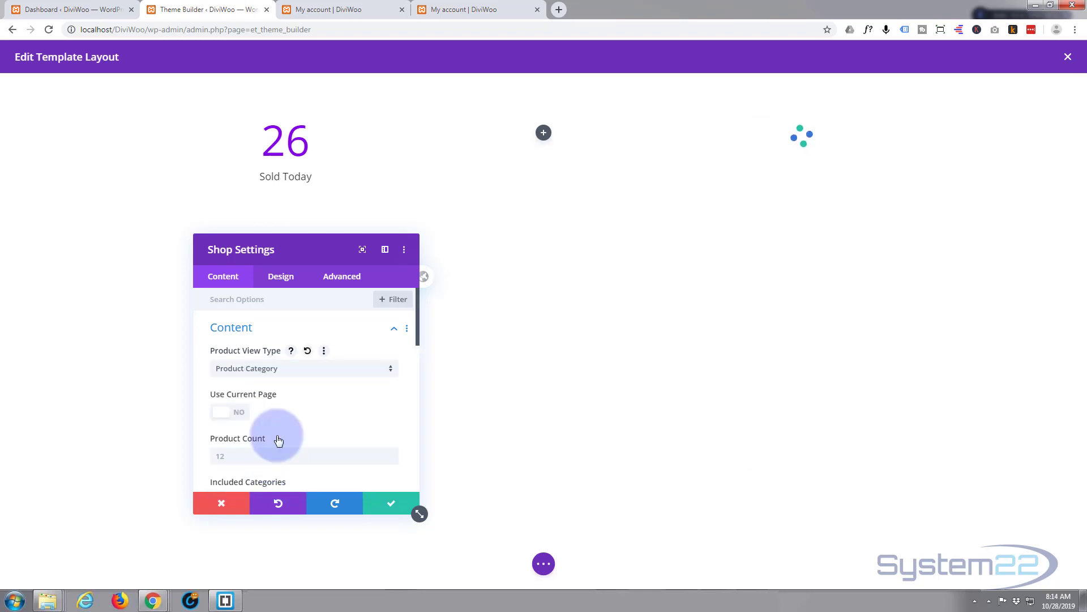
left_click(351, 371)
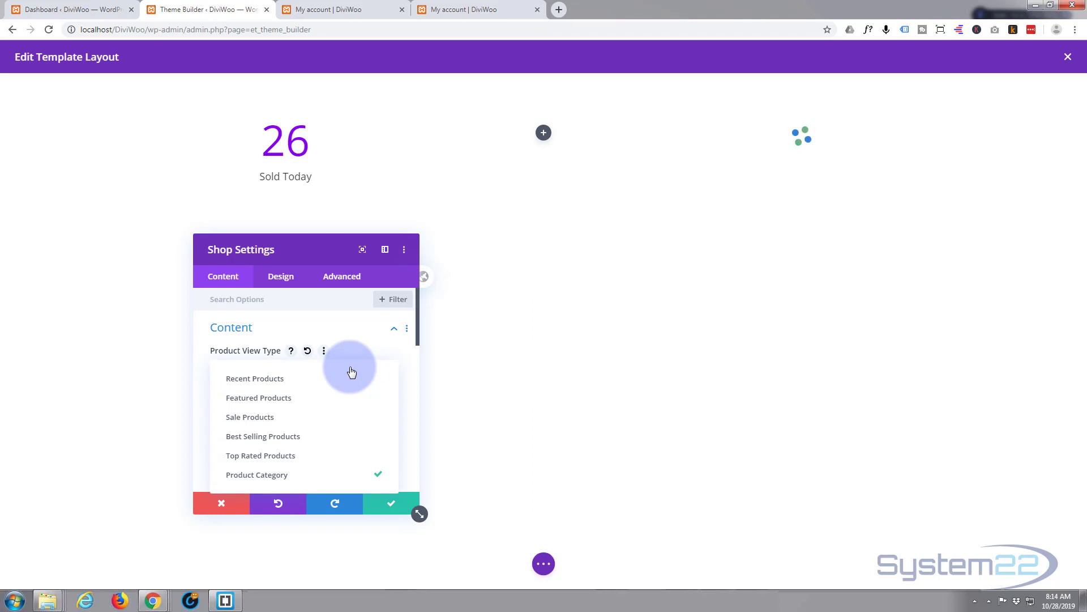
left_click(255, 420)
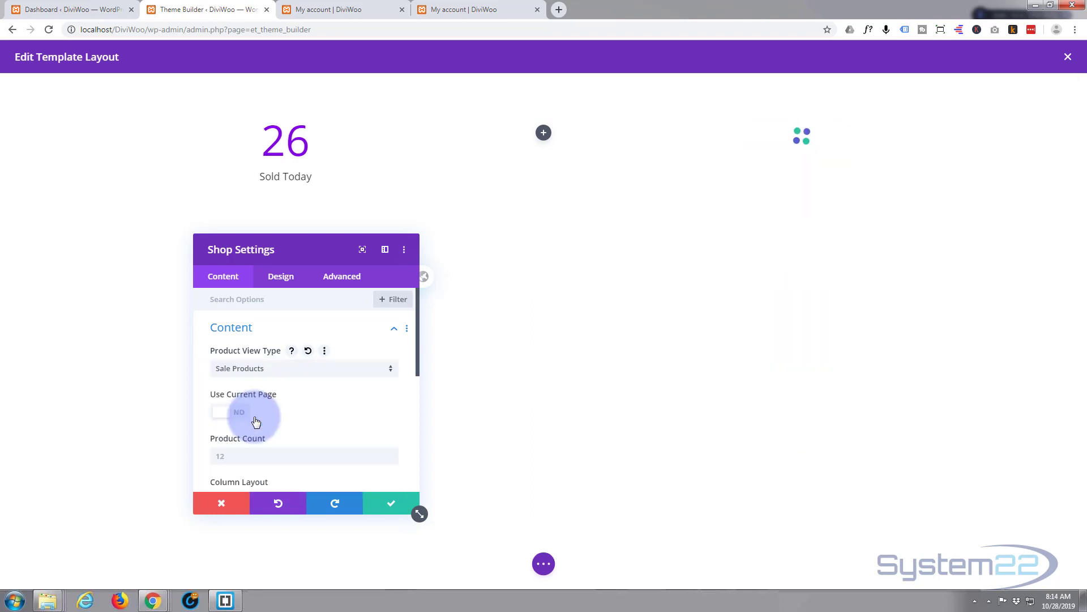
left_click(216, 456)
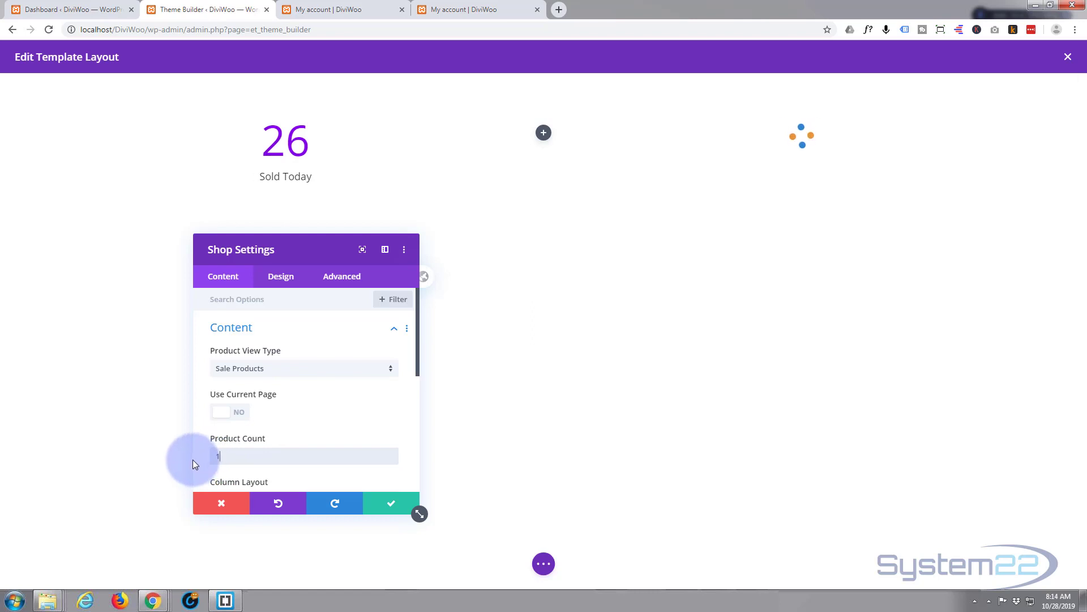
type("1")
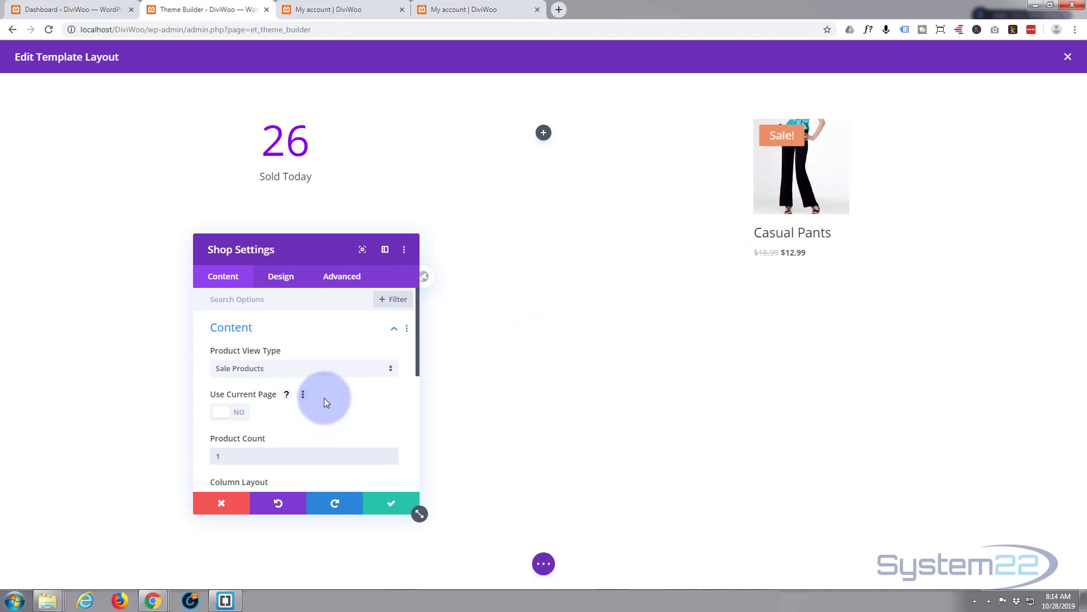
Step: Apply the image box shadow preset that falls straight below the product image in the Shop module
scroll(293, 321, "down", 5)
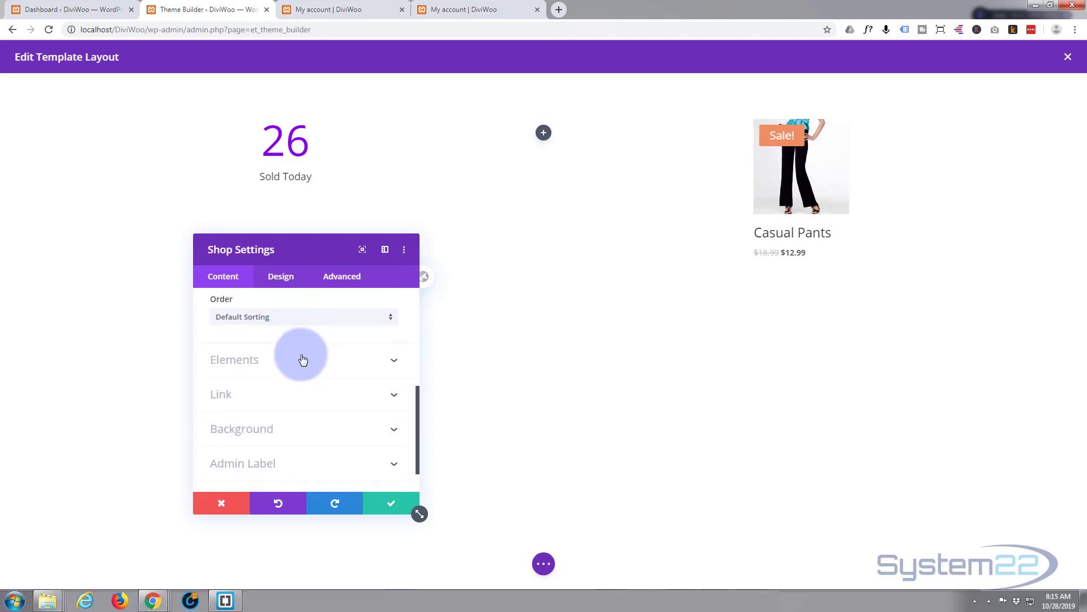
left_click(301, 359)
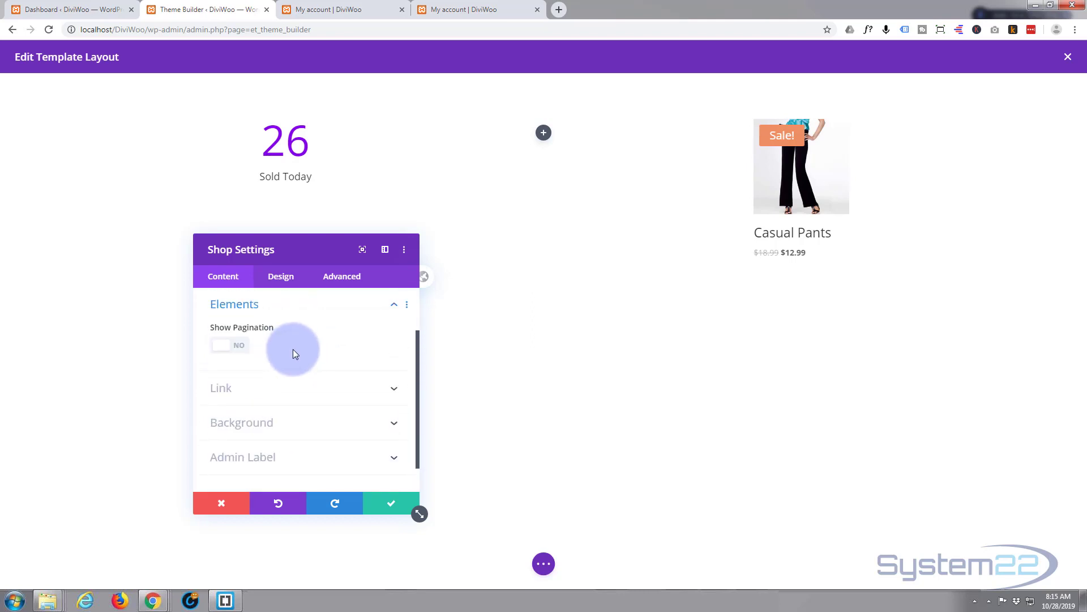
left_click(286, 277)
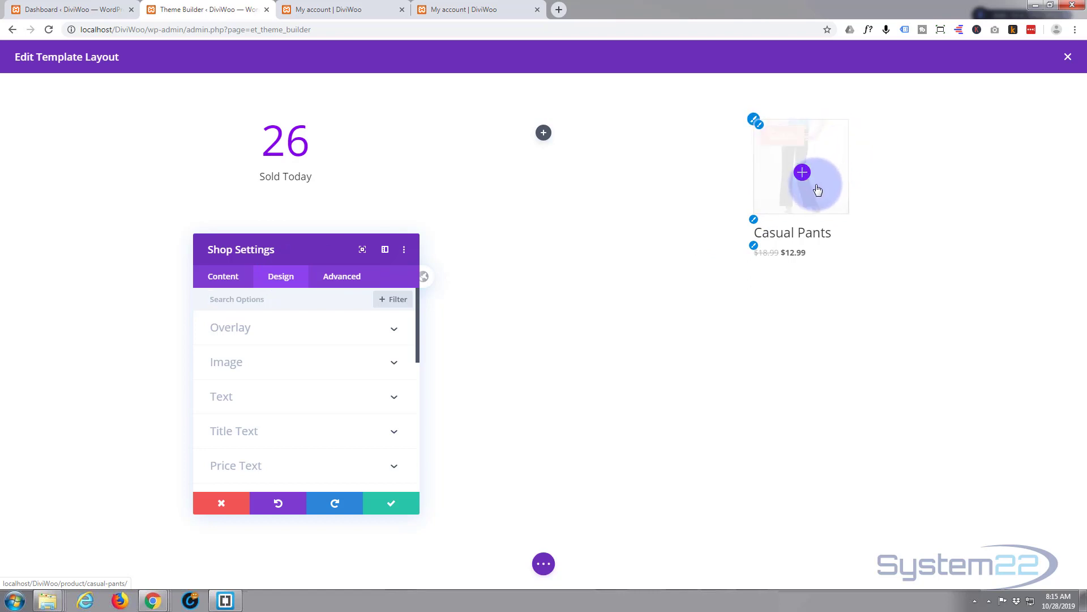
left_click(283, 369)
scroll(282, 367, "down", 5)
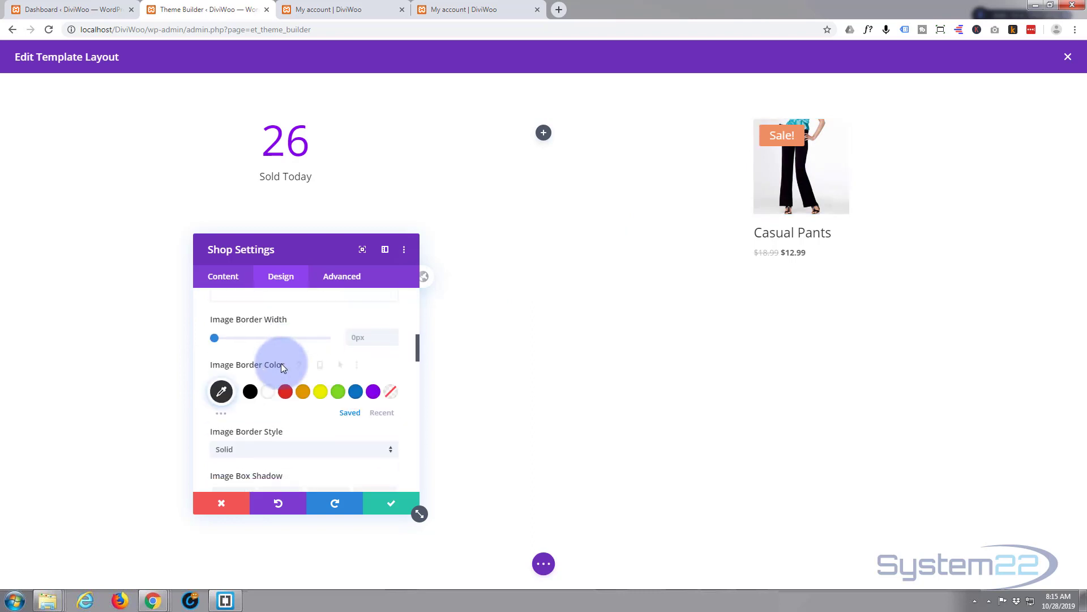
scroll(282, 365, "down", 4)
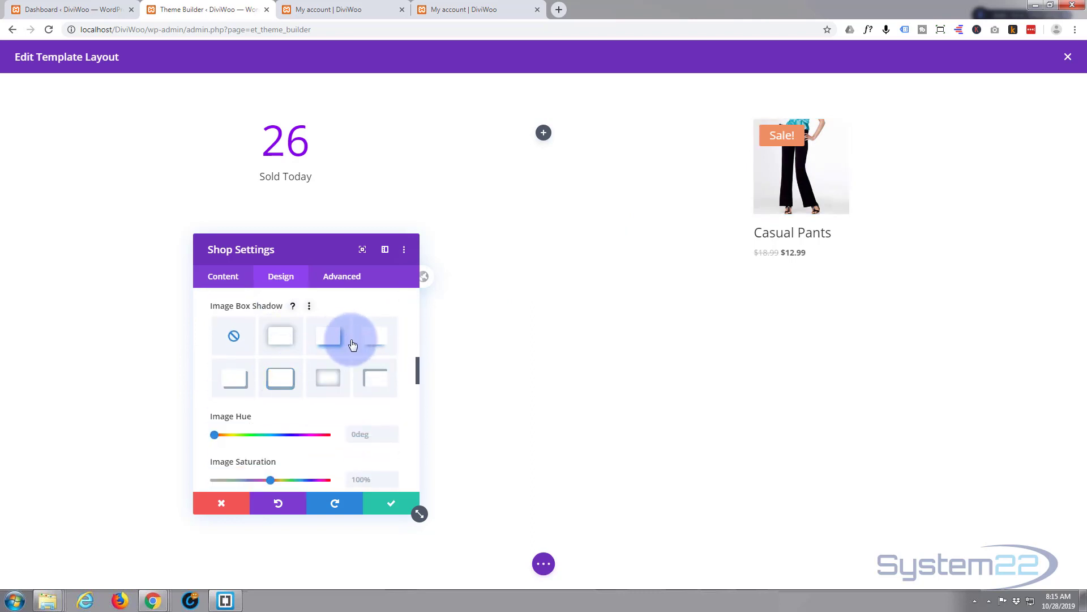
left_click(358, 345)
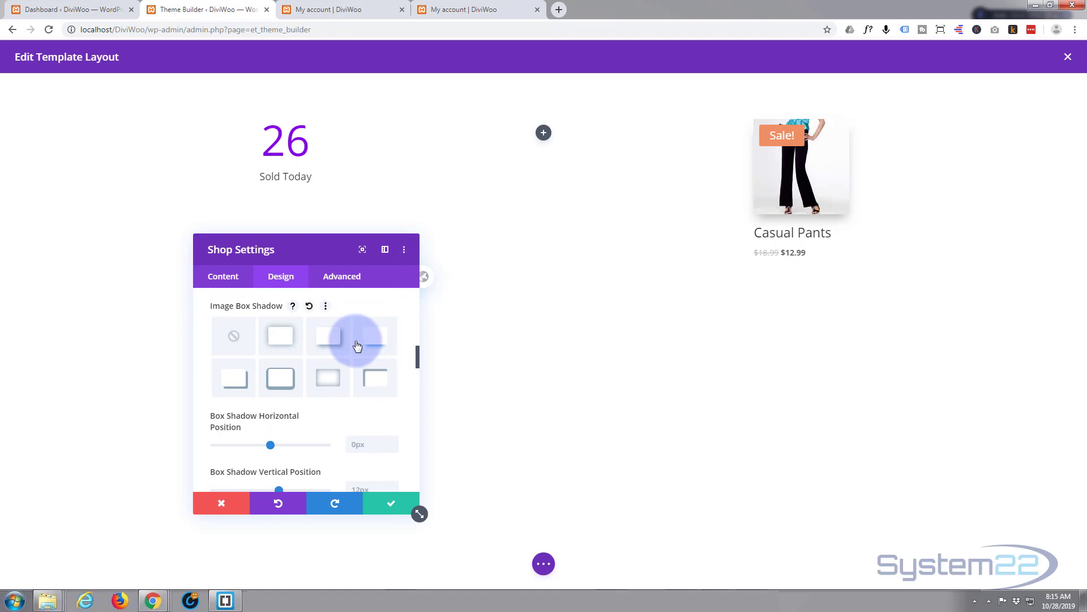
left_click(326, 341)
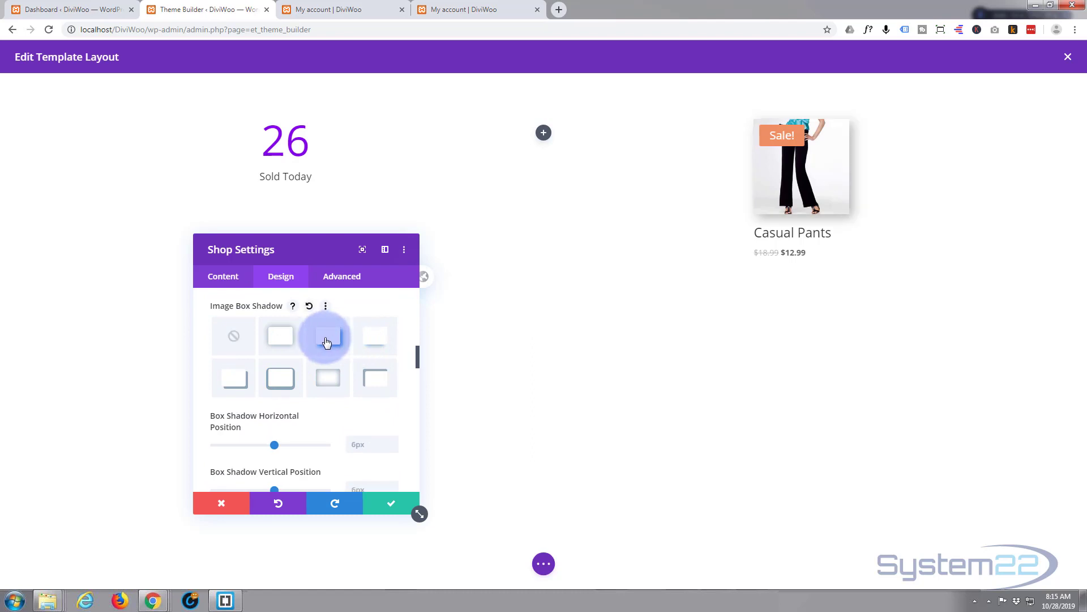
left_click(377, 340)
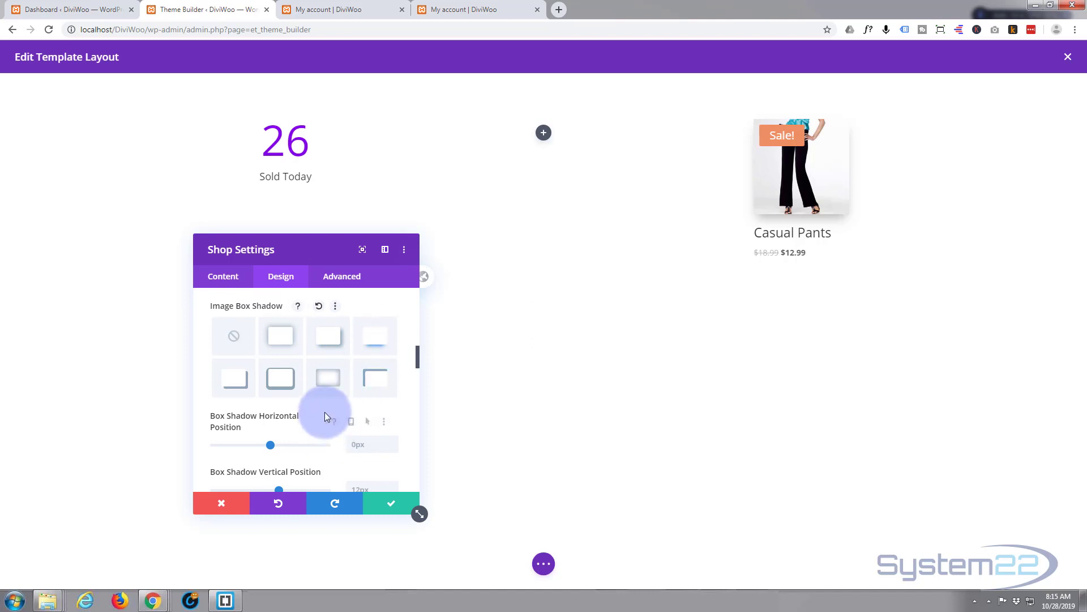
Step: Set the product image's box shadow spread strength to -17px and its horizontal position to 11px
scroll(326, 412, "down", 2)
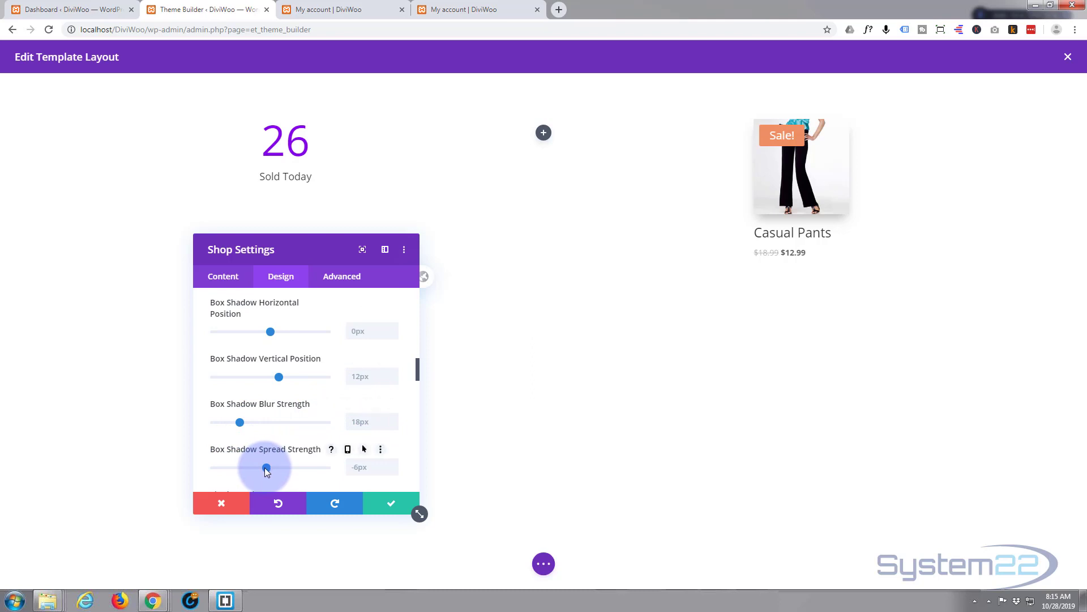
left_click_drag(264, 467, 258, 469)
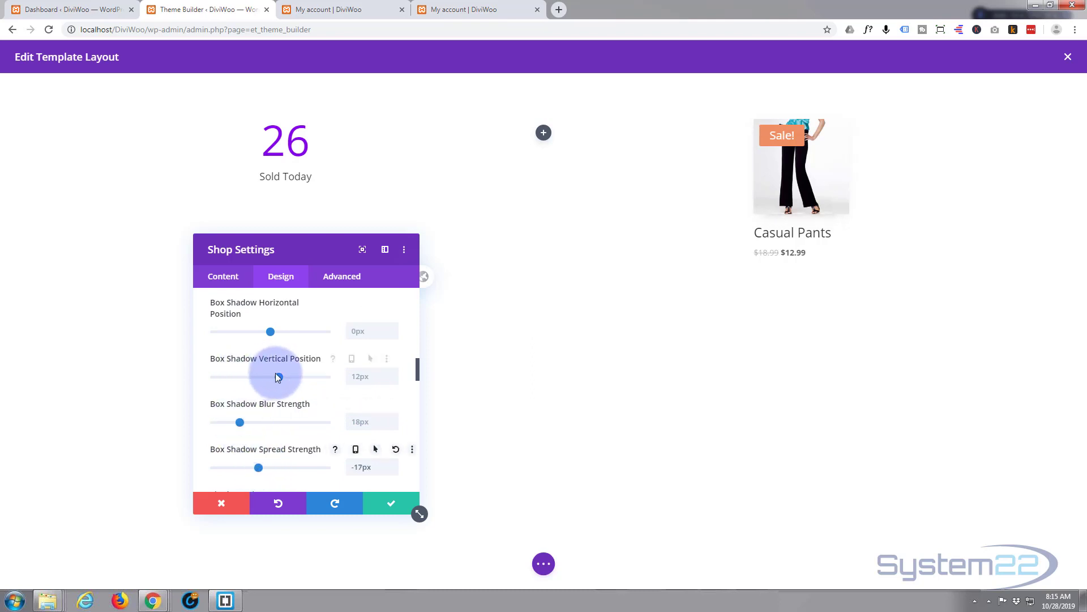
left_click_drag(271, 331, 279, 331)
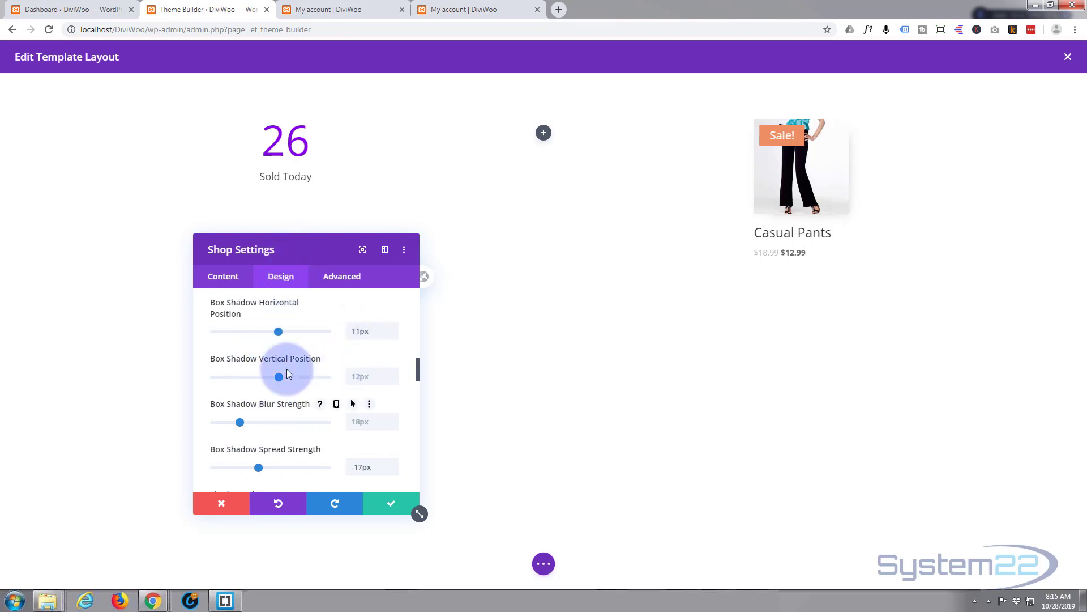
Step: Center the text alignment of the Shop module
scroll(288, 377, "up", 1)
scroll(289, 380, "up", 5)
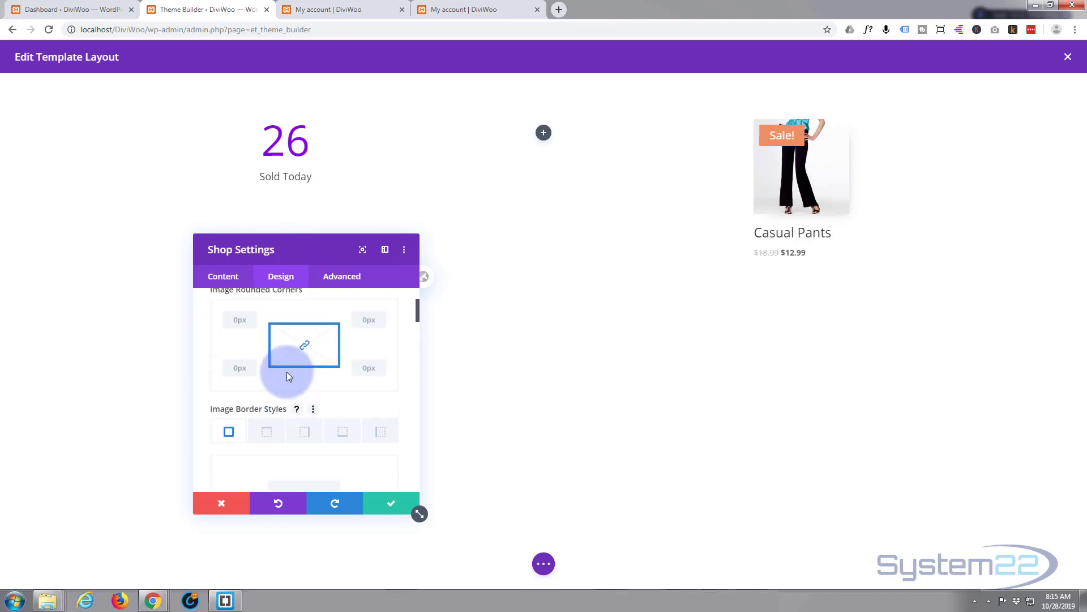
left_click(287, 373)
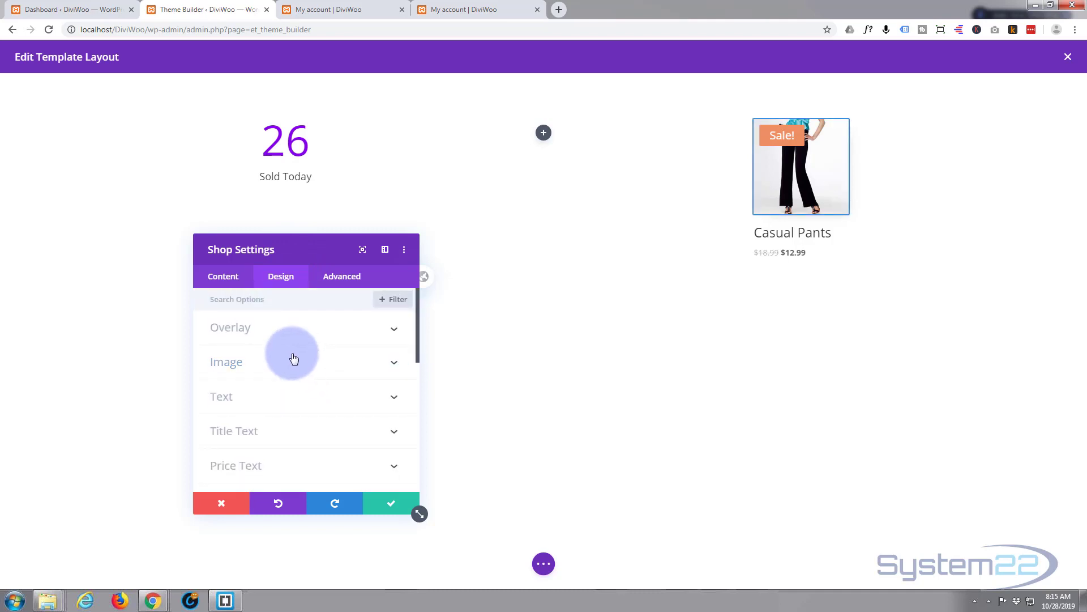
left_click(296, 395)
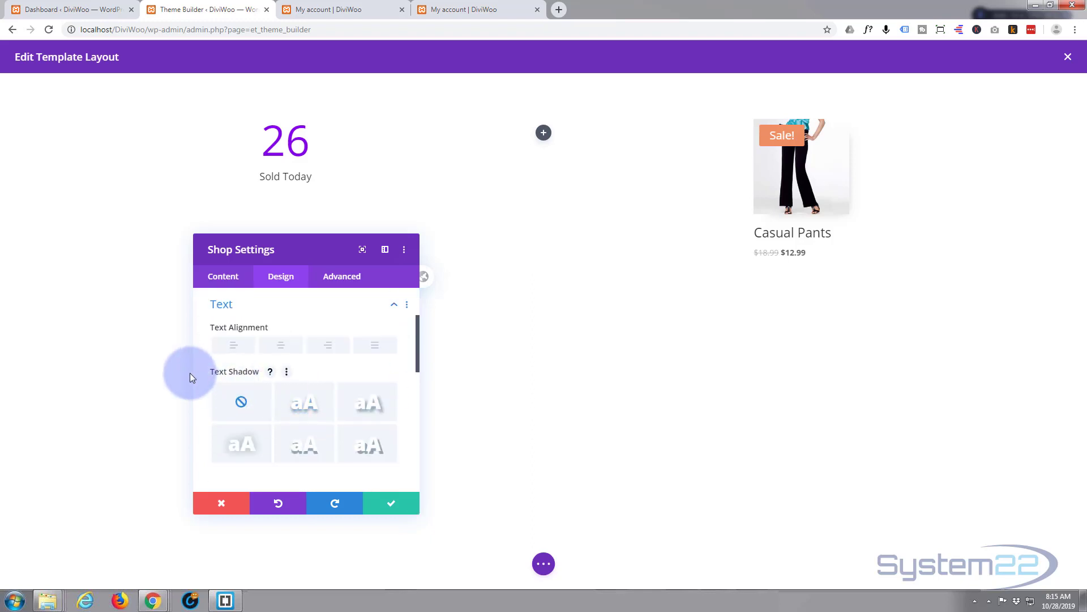
left_click(281, 346)
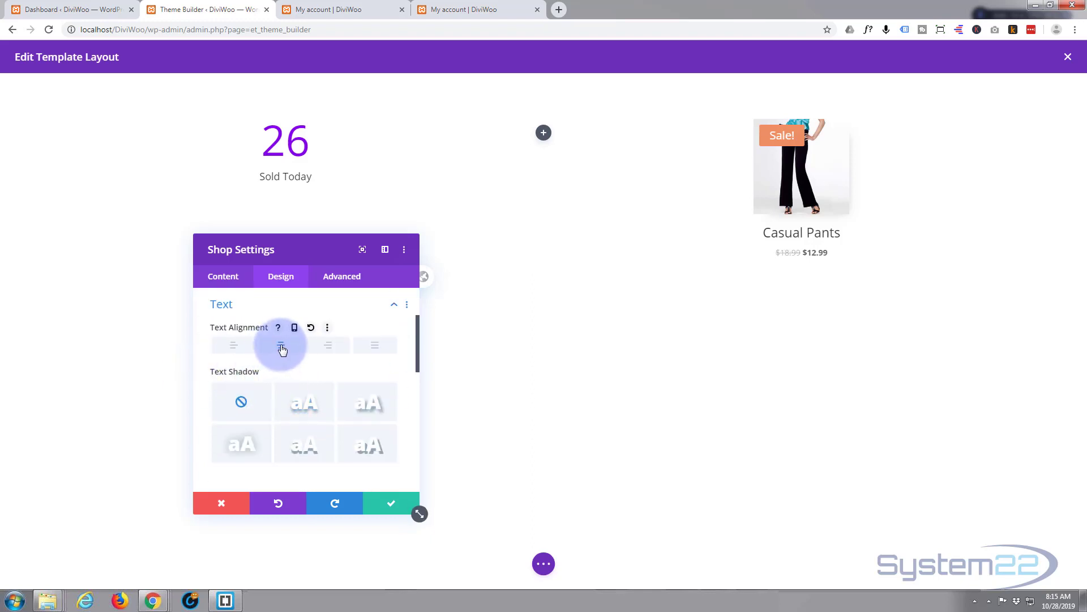
Step: Color the product title text purple (#8300e9) and set its font weight to Semi Bold
scroll(298, 377, "down", 5)
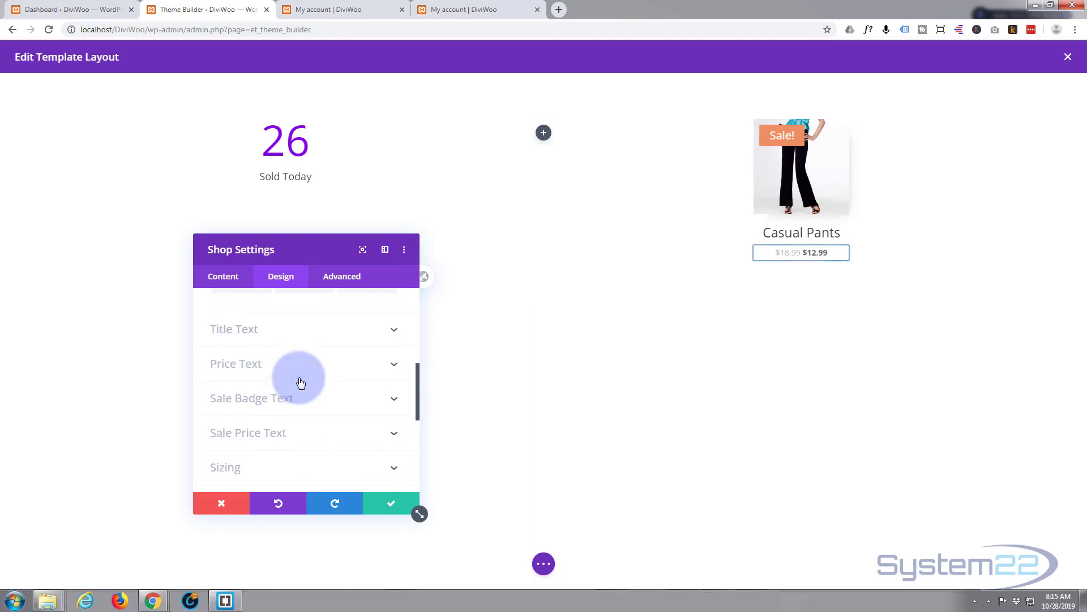
left_click(307, 339)
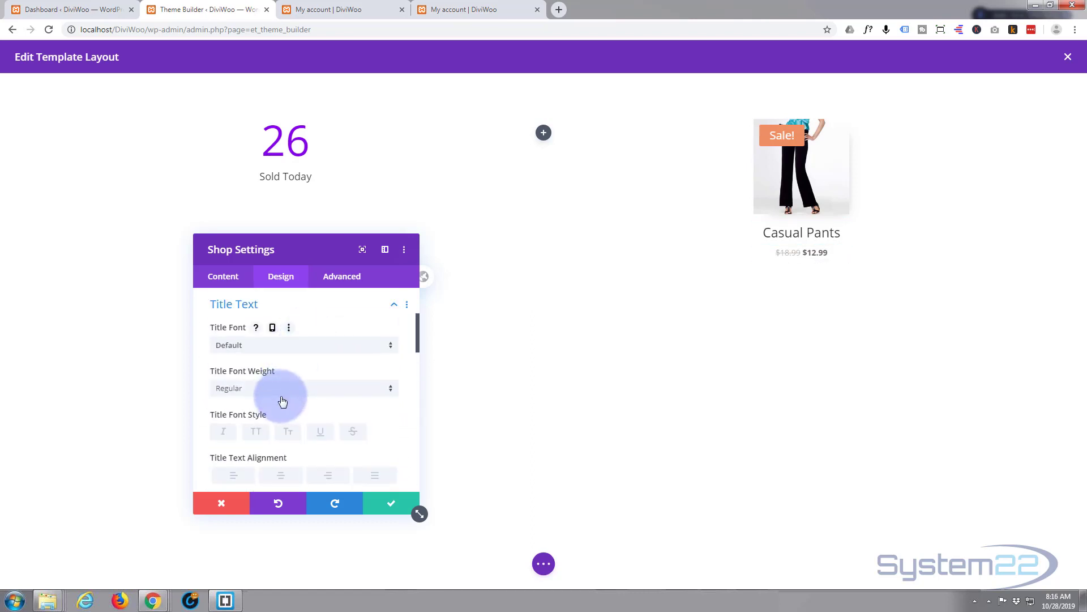
scroll(283, 402, "down", 2)
left_click(373, 415)
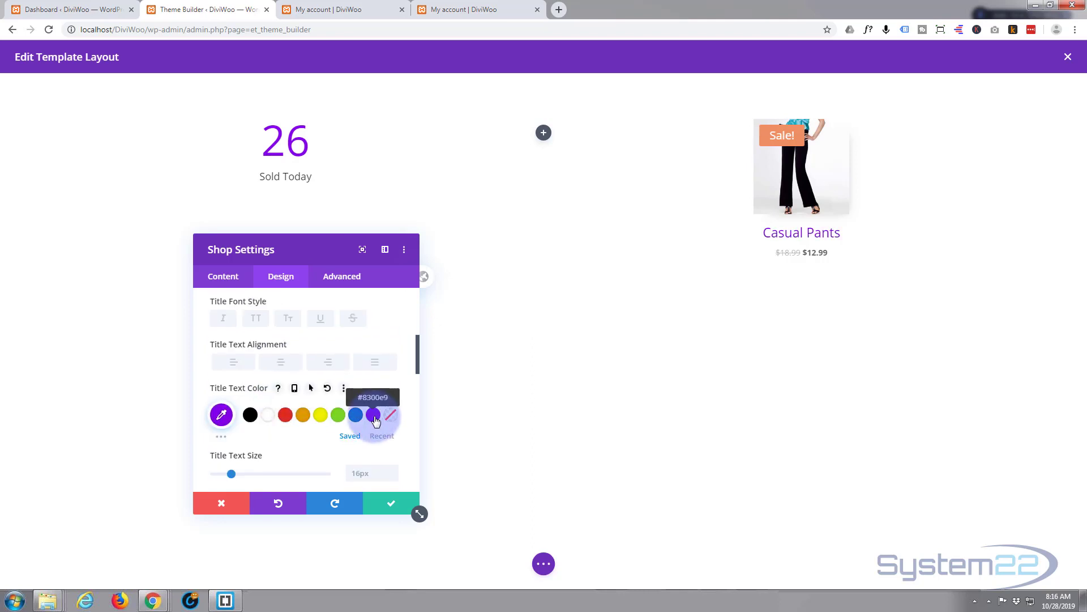
scroll(294, 417, "up", 1)
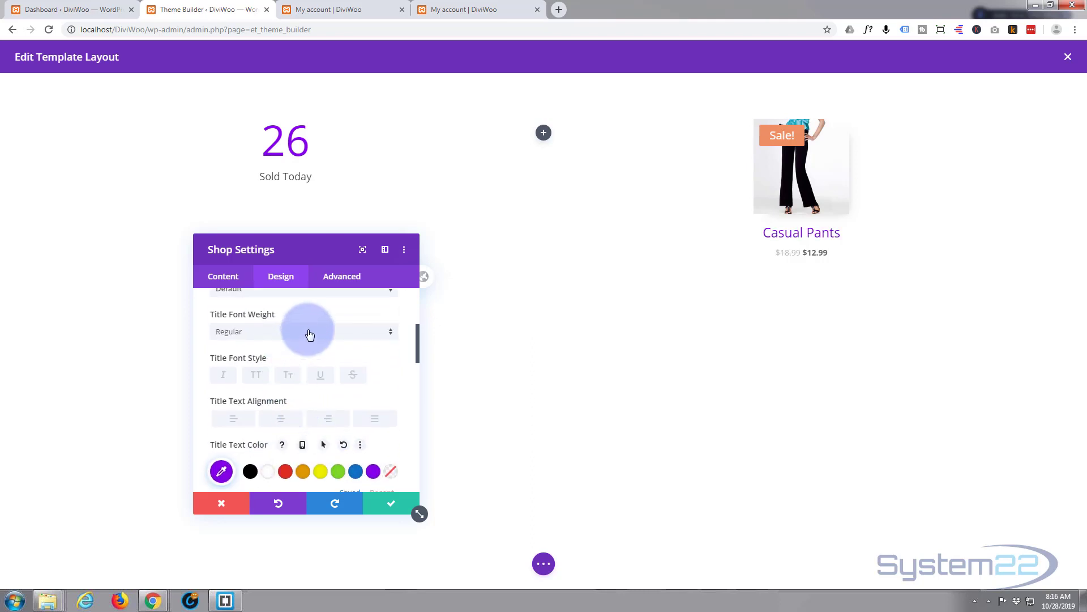
left_click(310, 333)
left_click(266, 385)
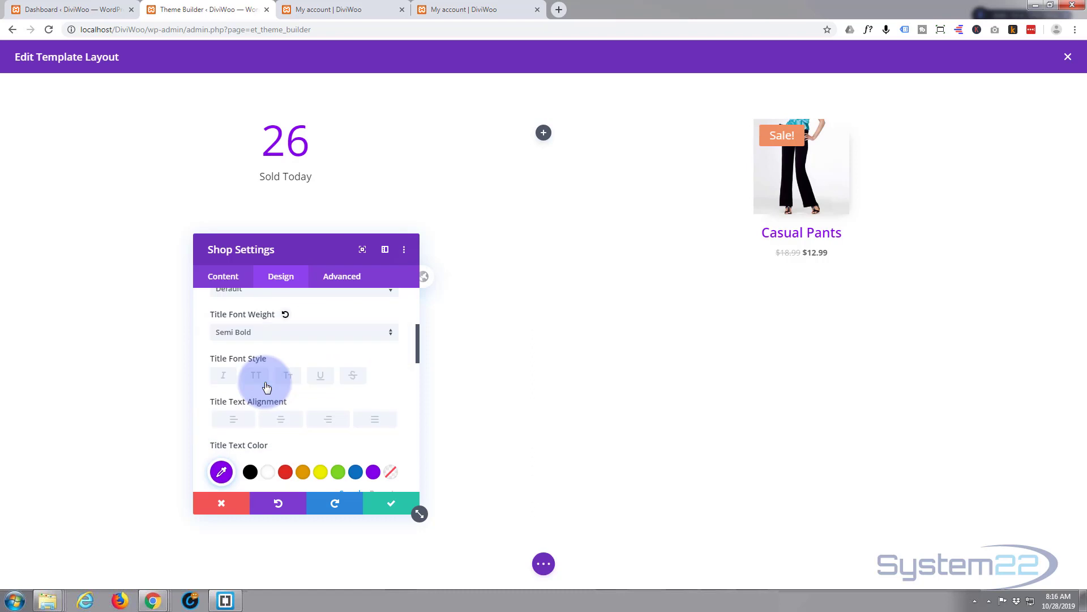
Step: Set the product title's text size to 25px
scroll(280, 407, "down", 1)
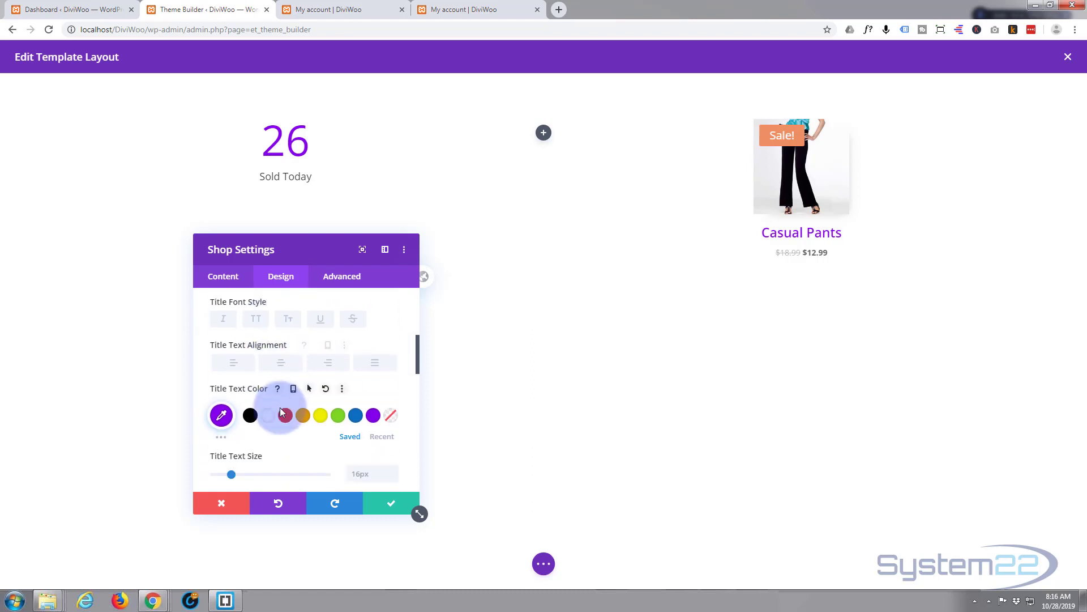
scroll(280, 405, "down", 1)
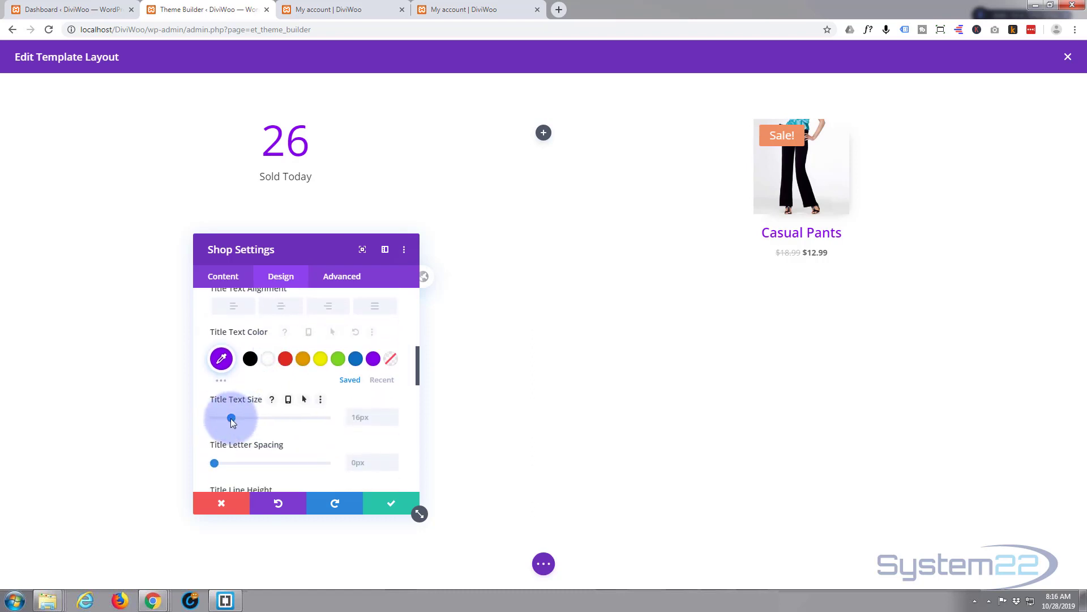
left_click_drag(232, 417, 236, 417)
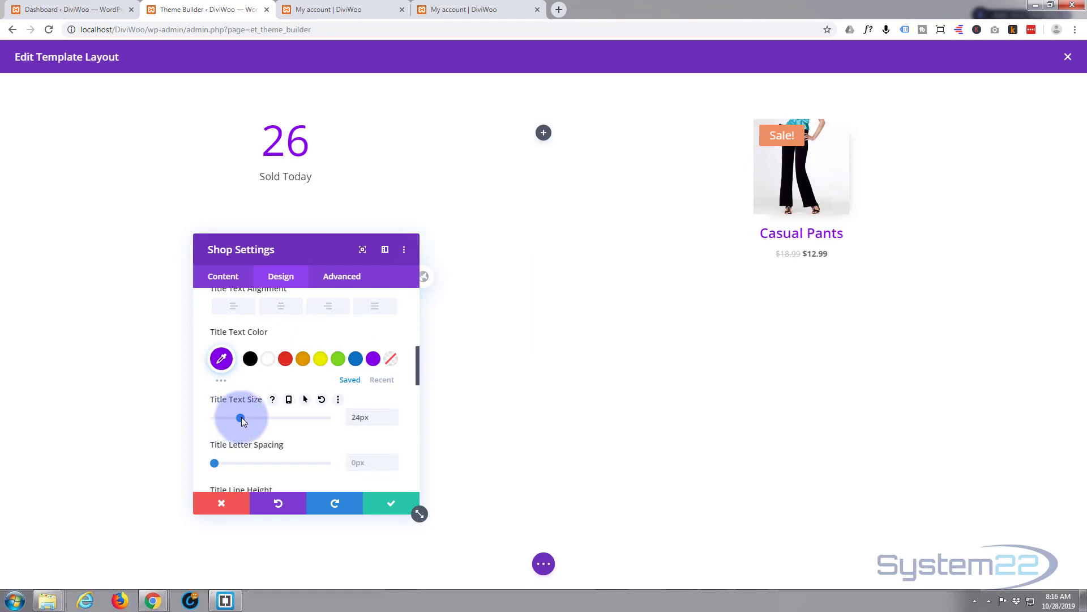
left_click_drag(242, 419, 243, 419)
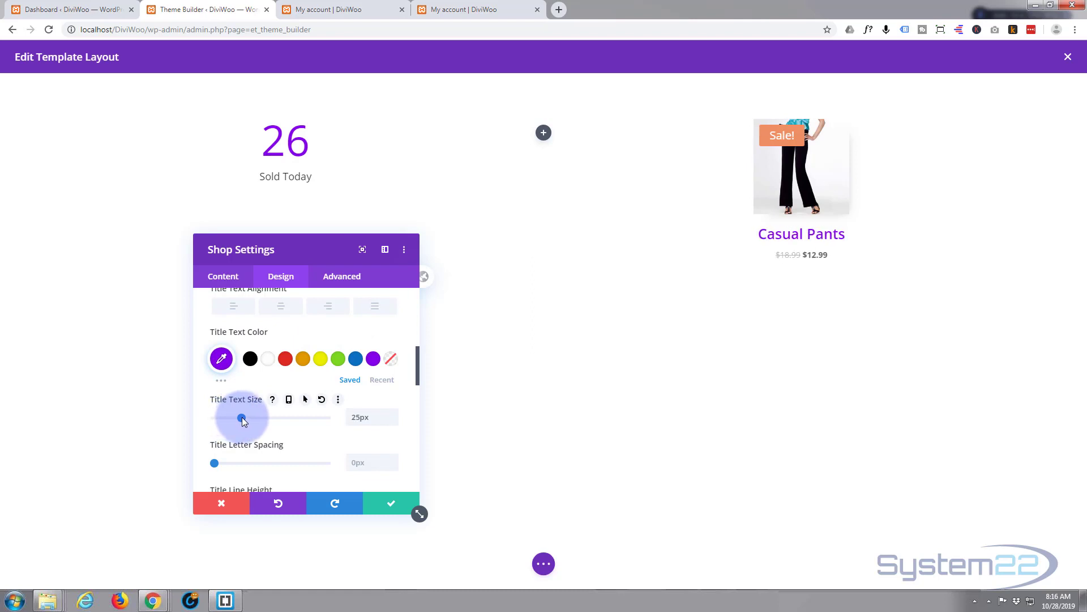
Step: Color the product's price text green and set its size to 22px
scroll(230, 409, "down", 5)
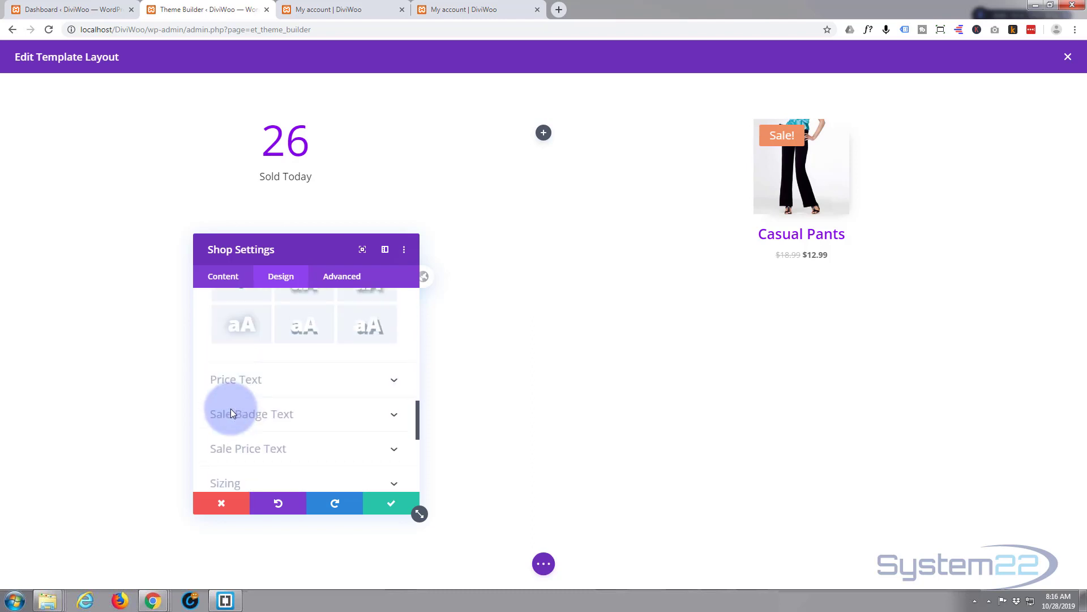
left_click(297, 387)
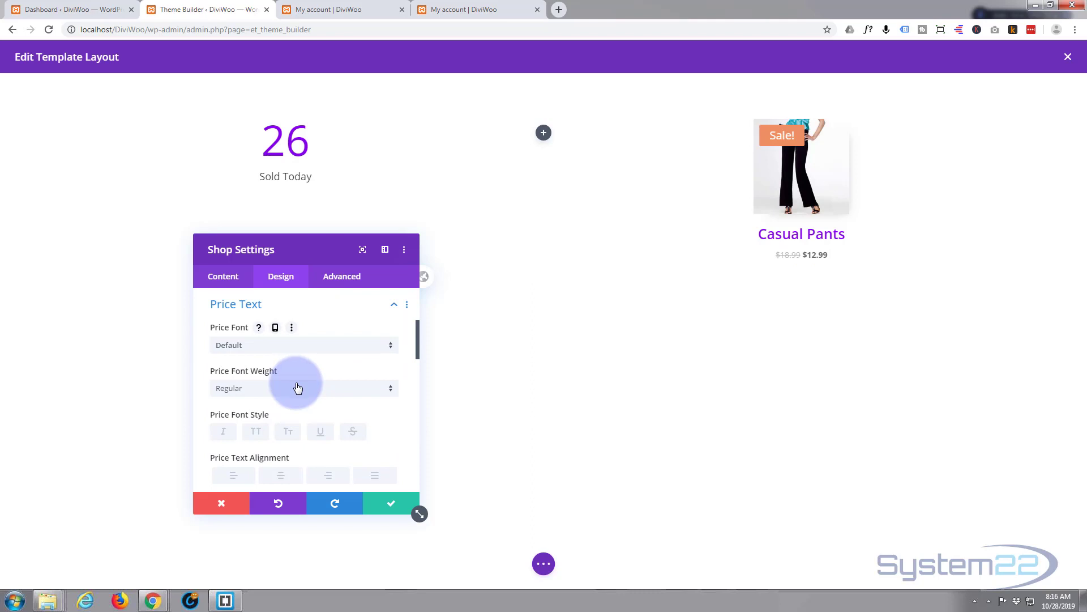
scroll(297, 388, "down", 2)
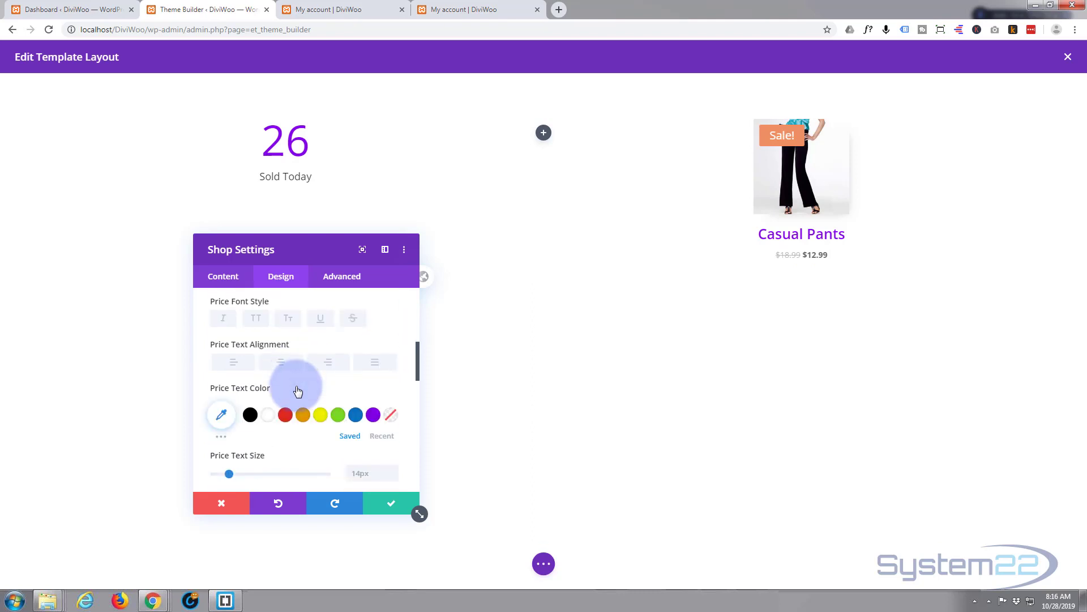
left_click(340, 419)
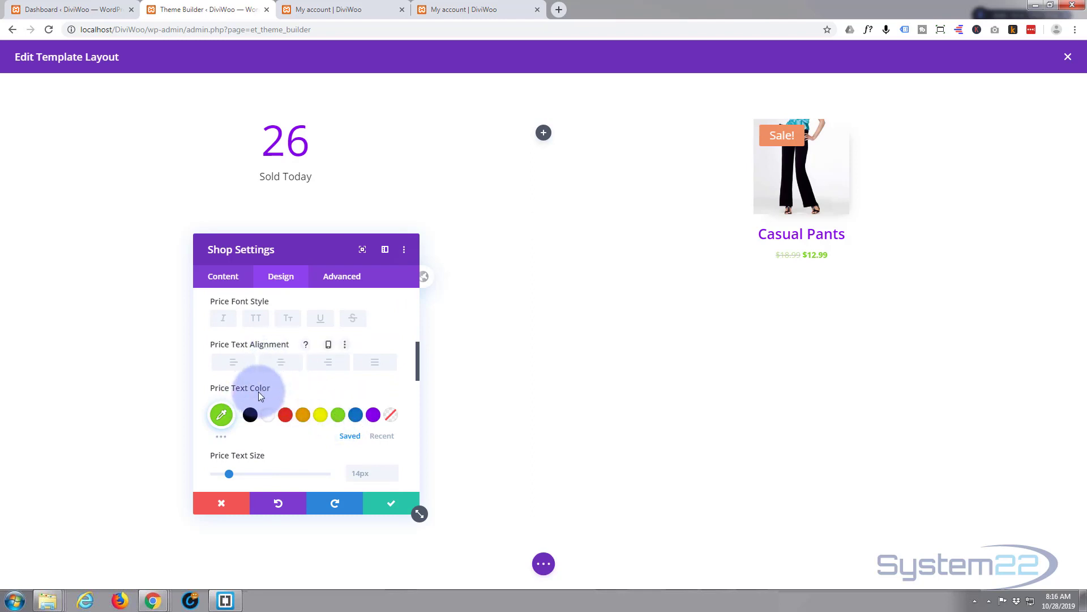
left_click_drag(231, 476, 238, 475)
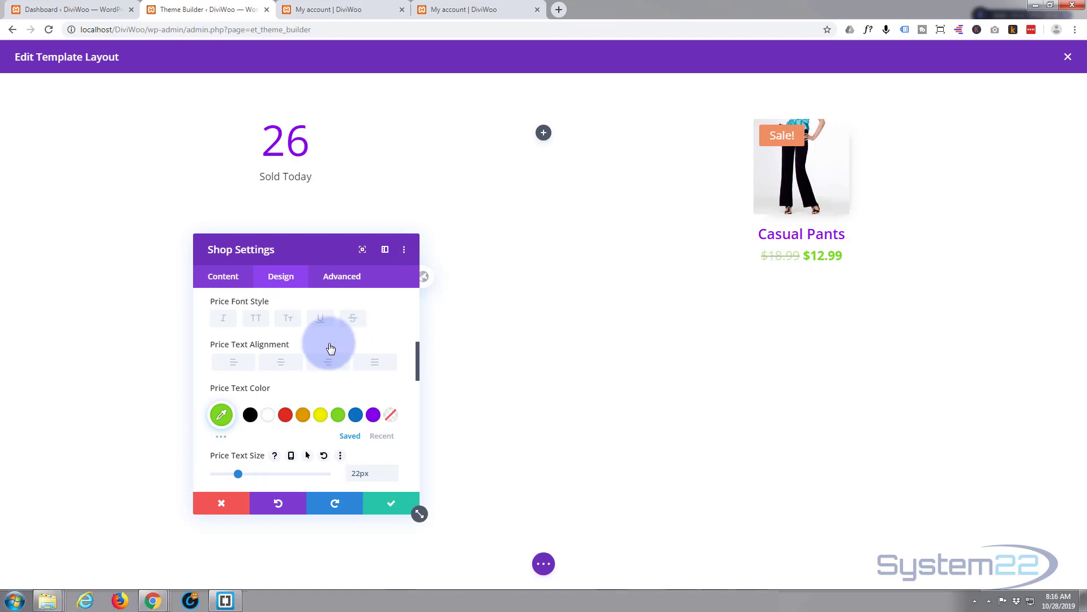
Step: Change the sale badge color to purple and save the Shop module settings
scroll(330, 343, "up", 2)
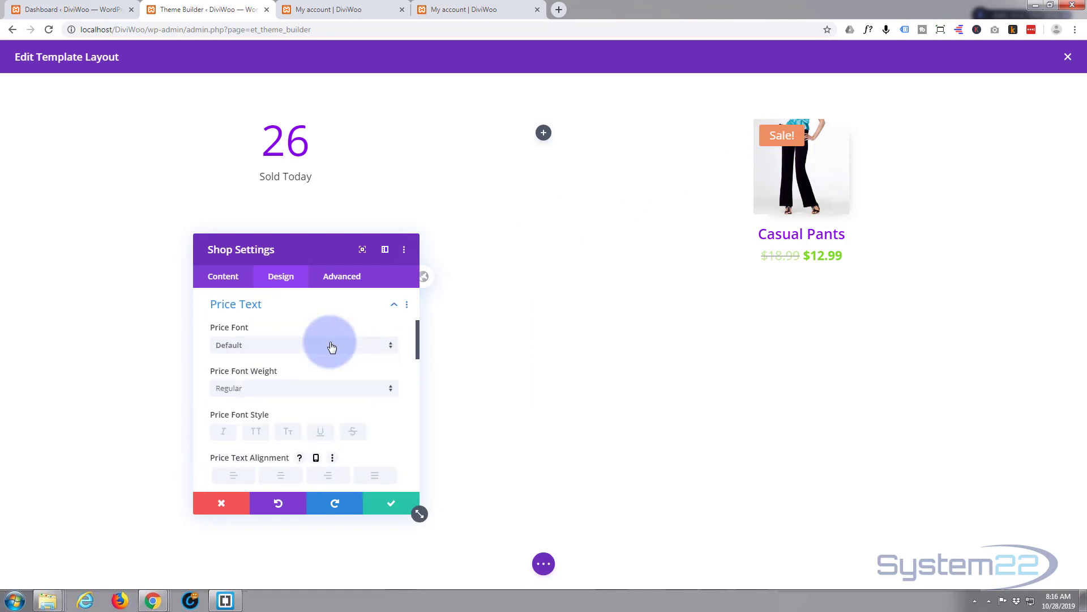
left_click(320, 306)
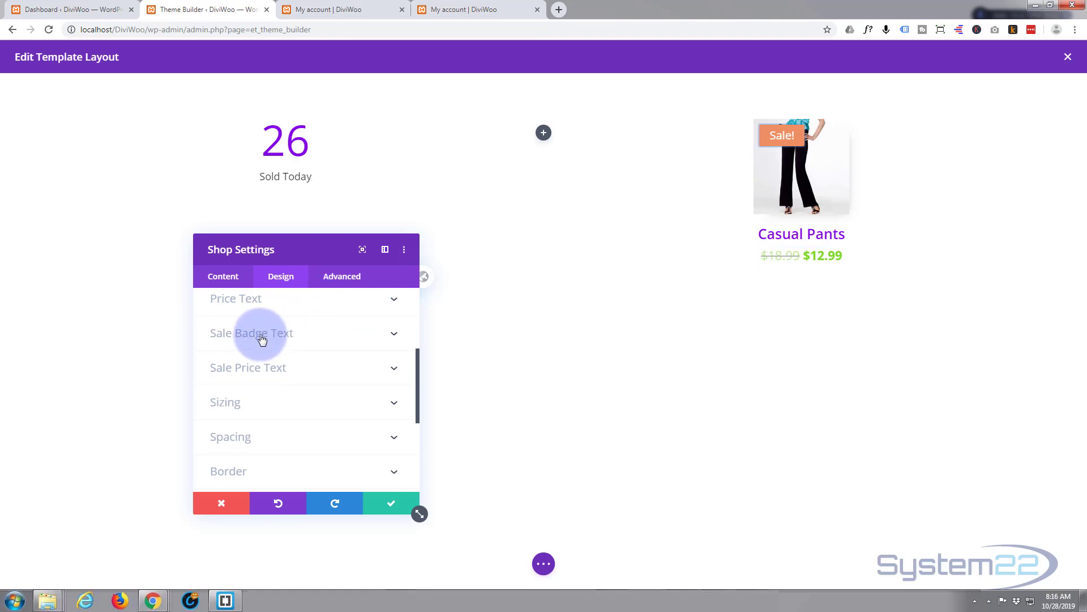
left_click(321, 336)
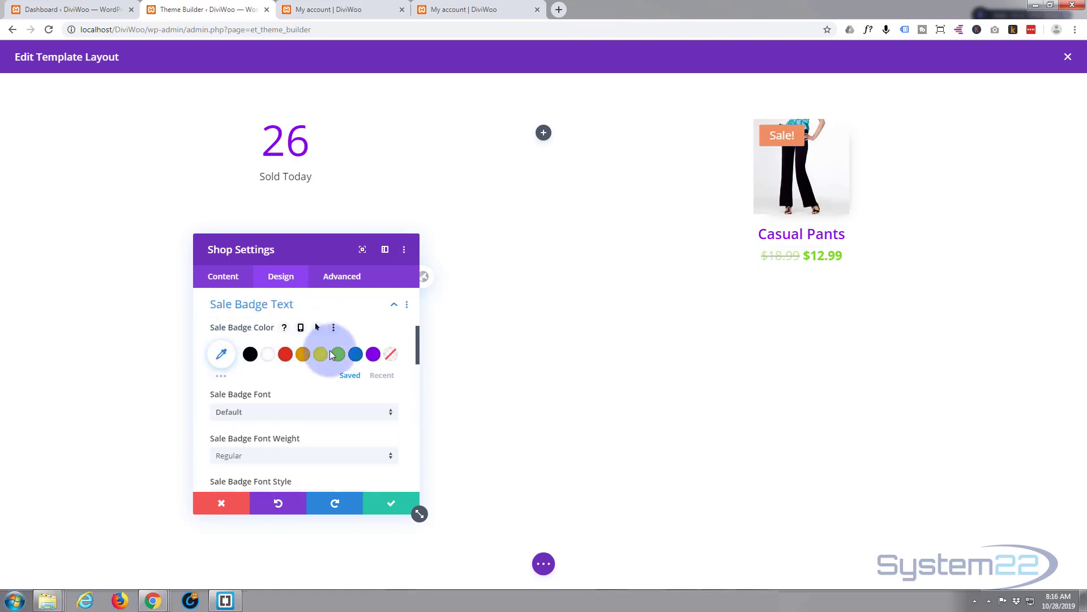
left_click(374, 354)
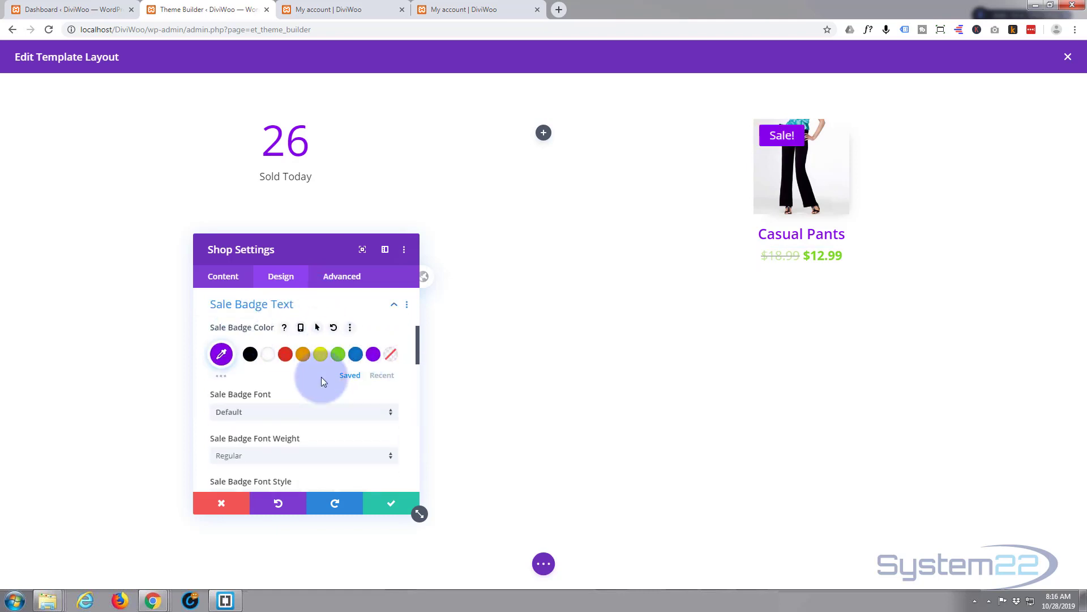
left_click(387, 507)
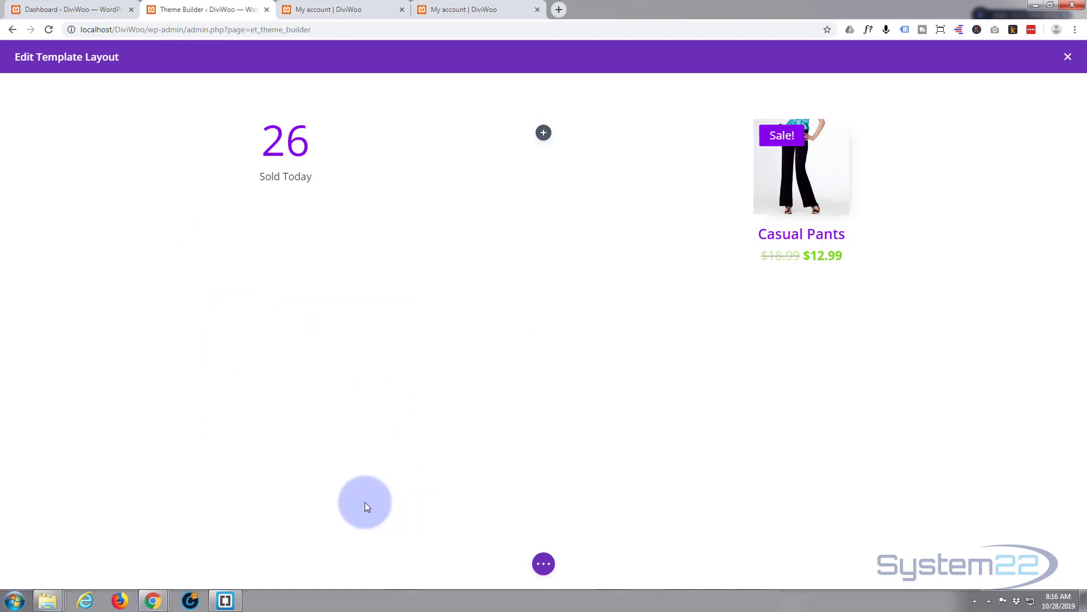
Step: Insert a Text module into the empty middle column of the row
left_click(544, 134)
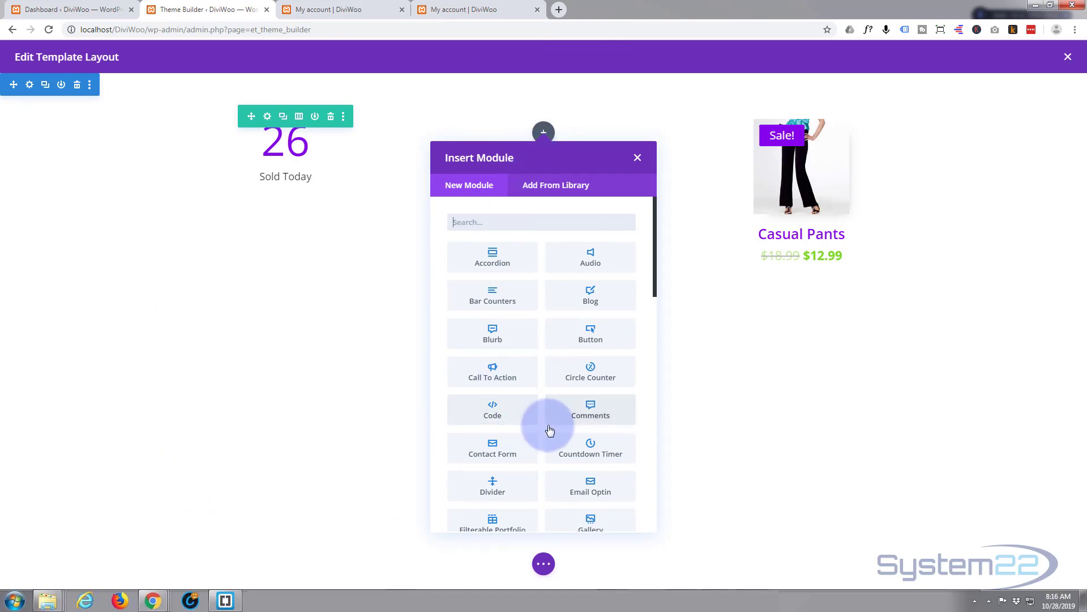
scroll(538, 425, "down", 5)
scroll(550, 430, "down", 3)
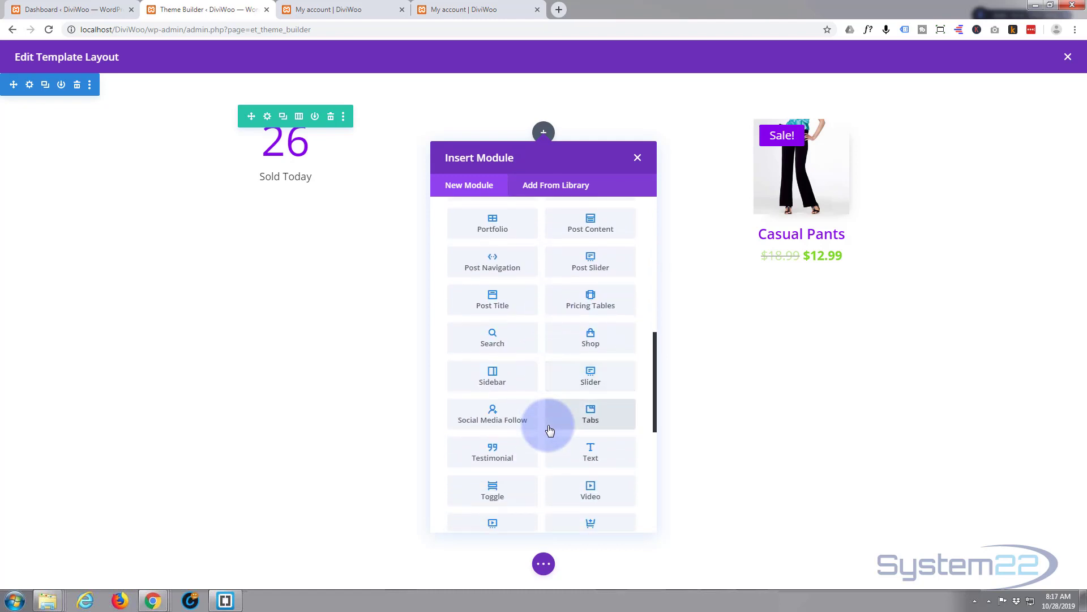
left_click(577, 445)
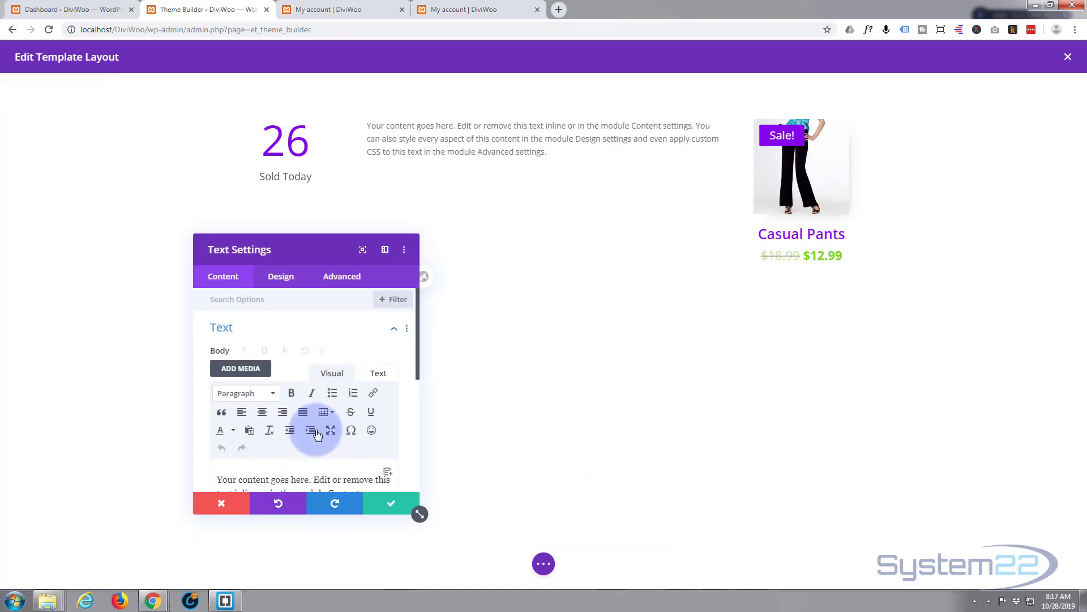
Step: Replace the Text module's placeholder body with "Deal Of The Day" formatted as Heading 2
scroll(315, 432, "down", 2)
left_click_drag(209, 367, 390, 444)
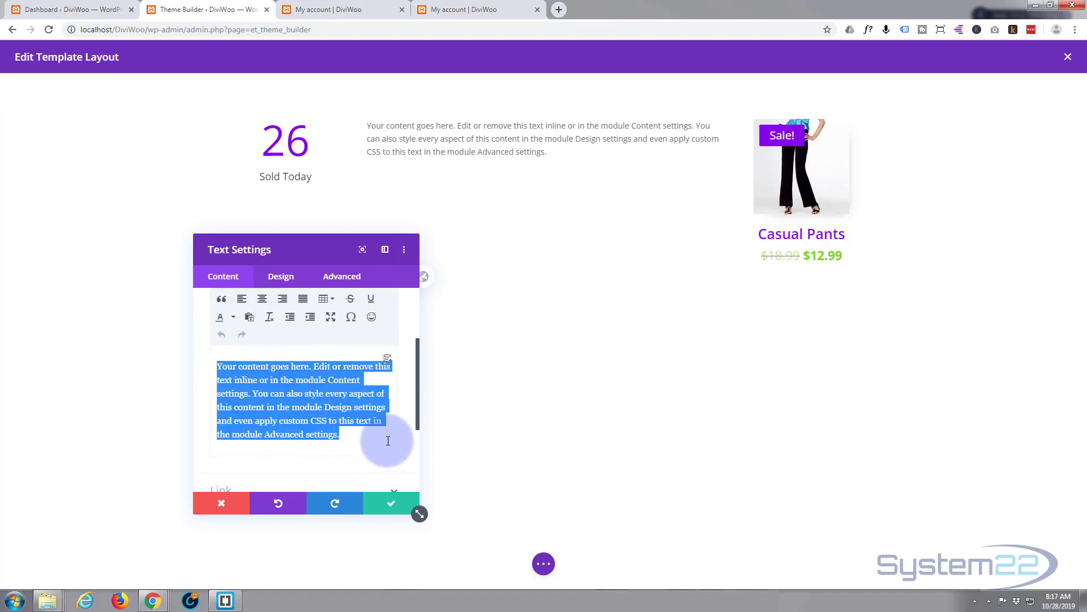
type("Deal Of The Day")
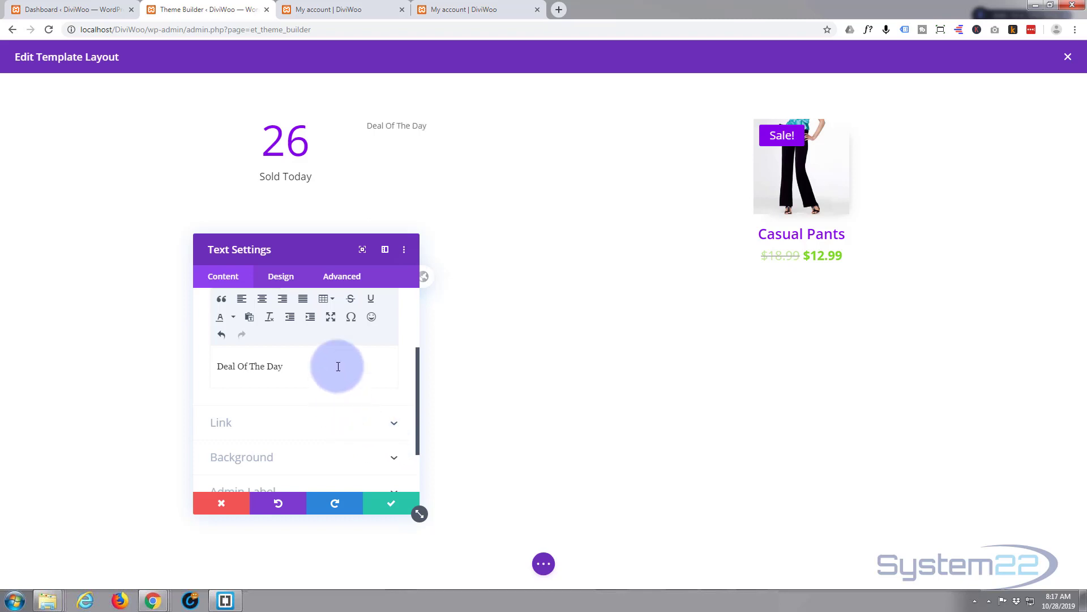
left_click_drag(291, 366, 215, 366)
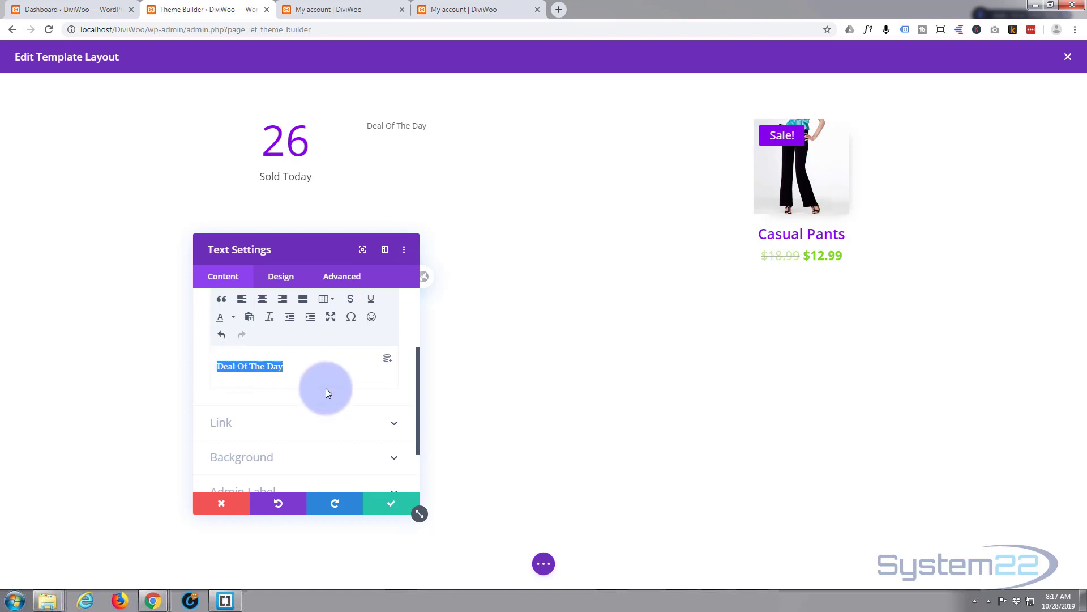
scroll(325, 387, "up", 1)
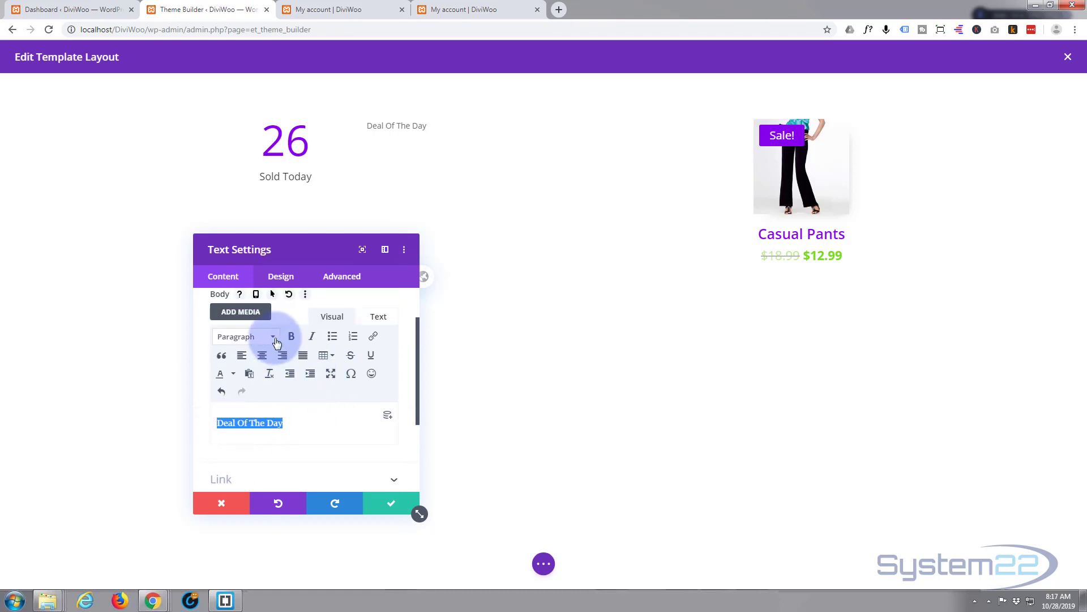
left_click(275, 340)
left_click(280, 406)
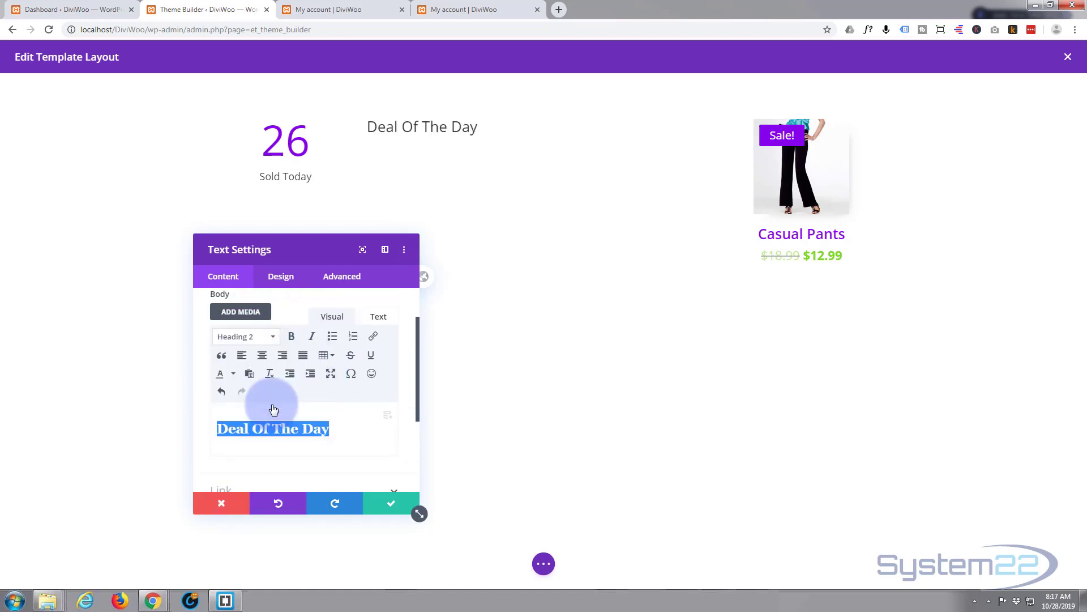
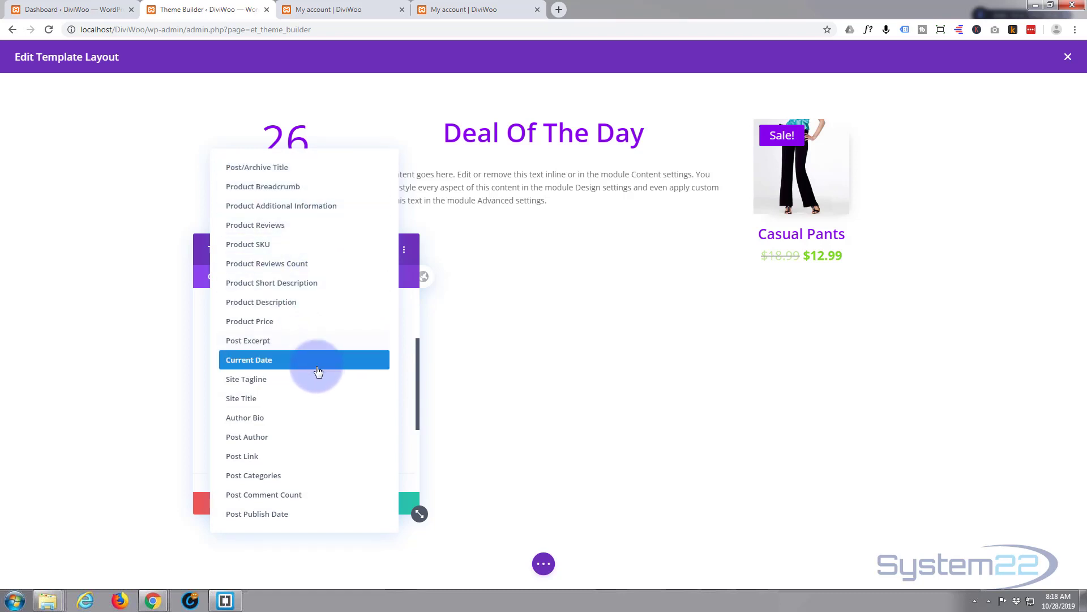
Step: Fill the text body below the deal heading with the dynamic Current Date, preceded by "Only on" and followed by "60% Off!"
left_click(260, 363)
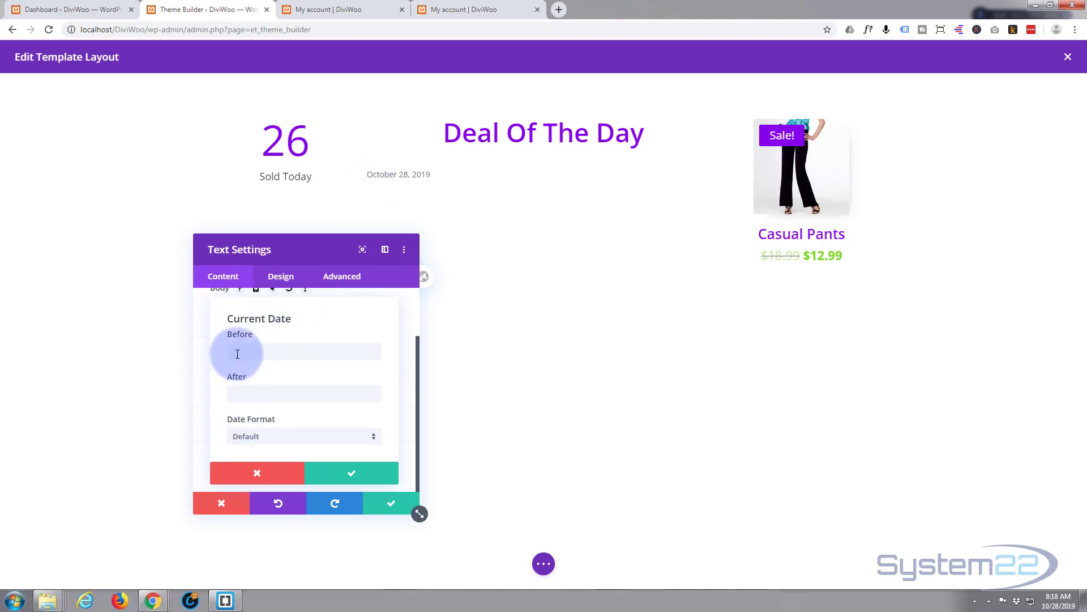
left_click(311, 348)
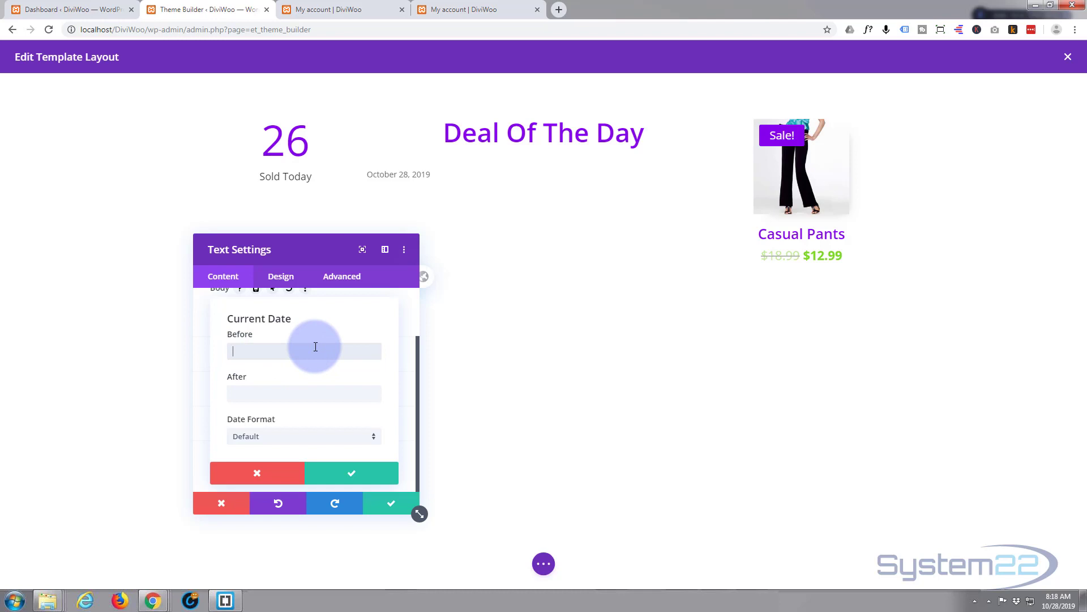
type("Only")
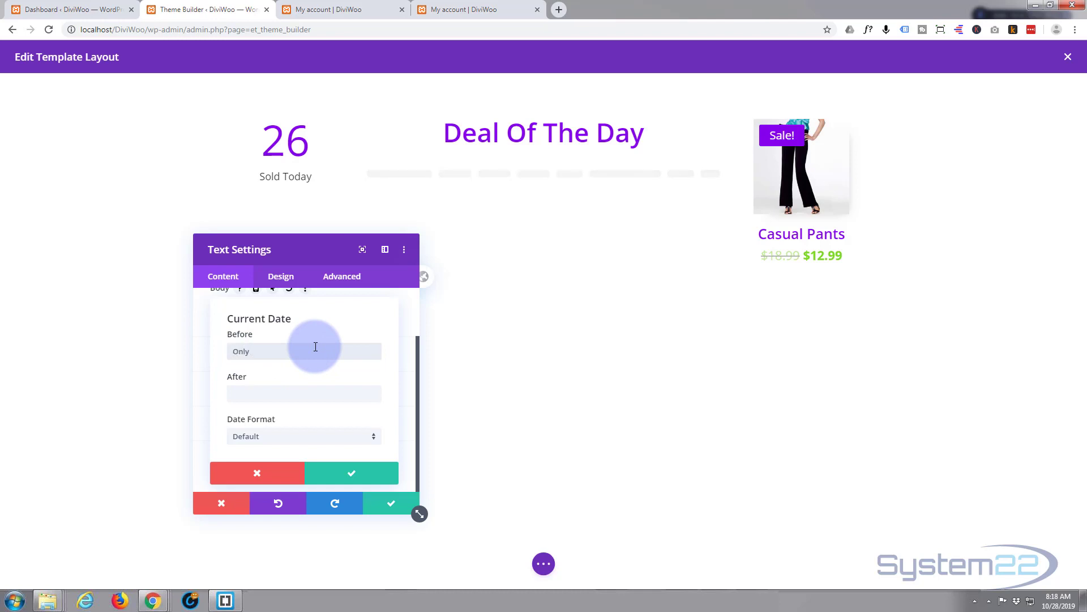
type(" on")
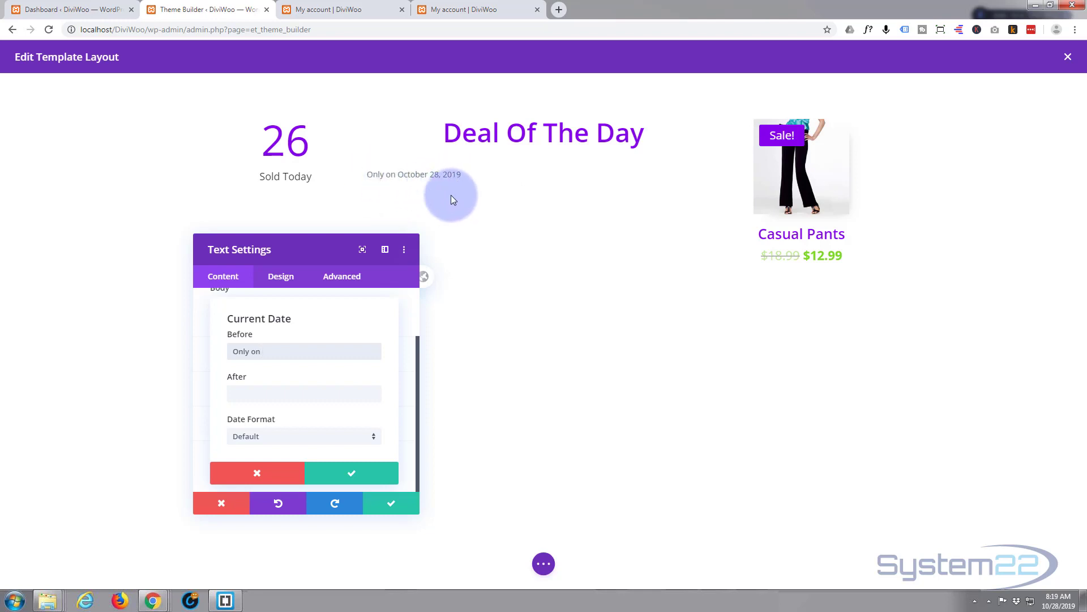
left_click(272, 391)
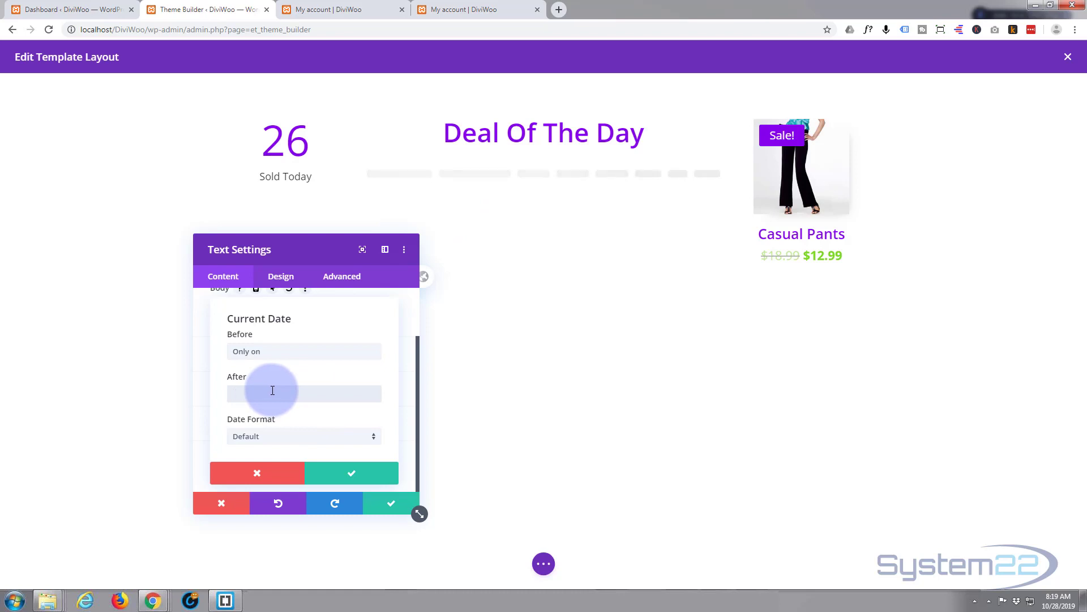
type("60% Off!")
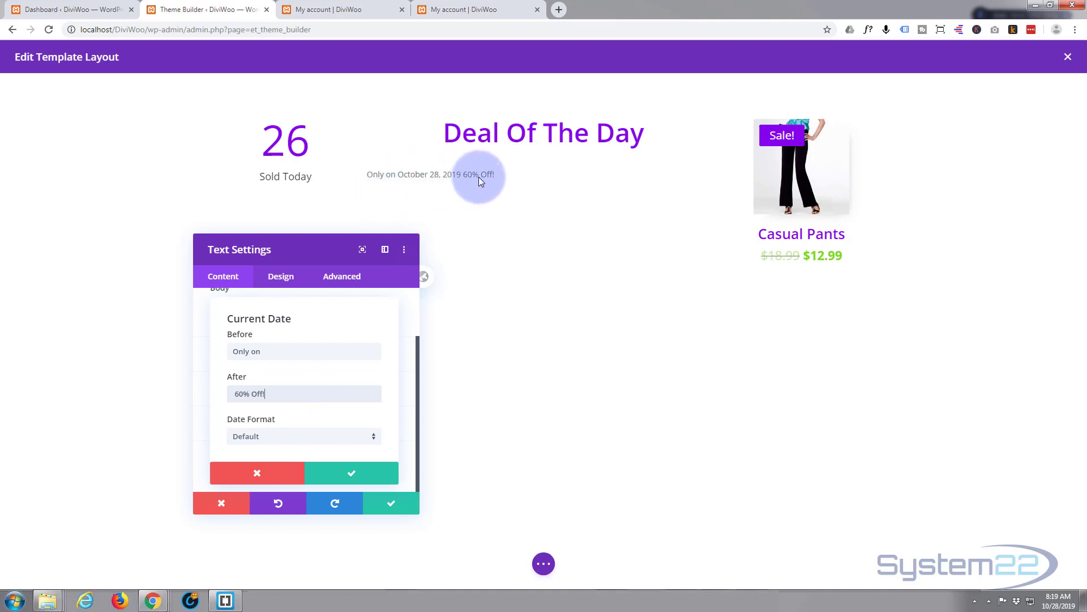
Step: Center-align the date text below the deal heading
left_click(281, 277)
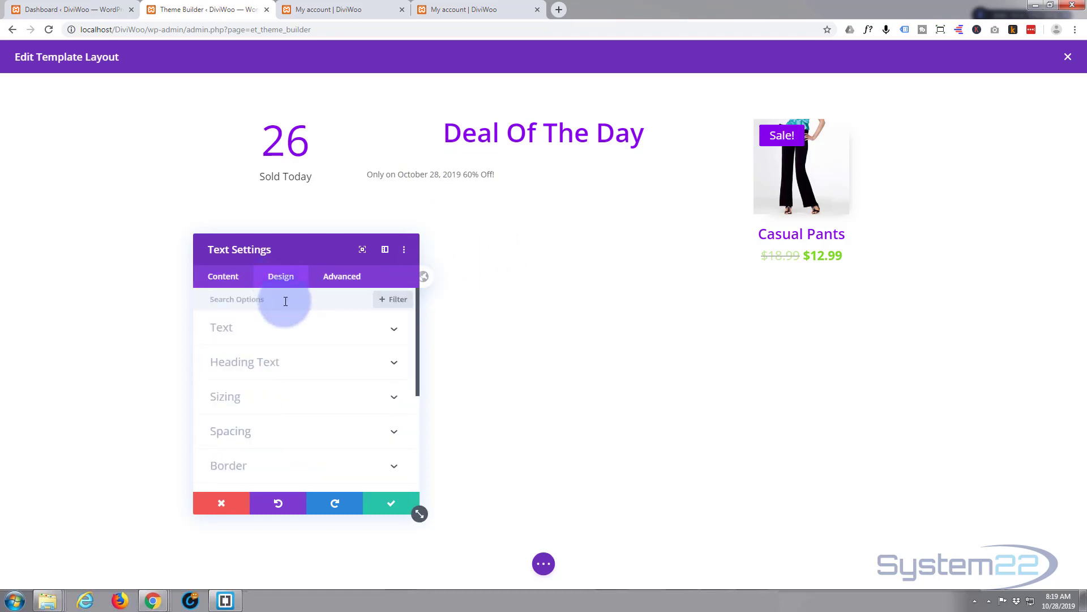
left_click(282, 330)
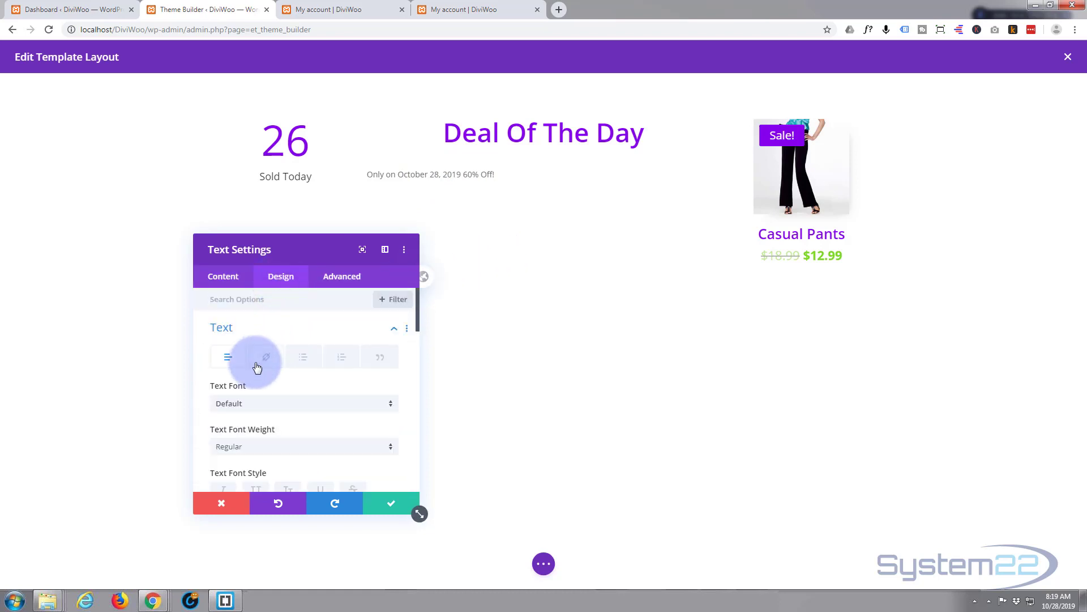
scroll(313, 374, "down", 2)
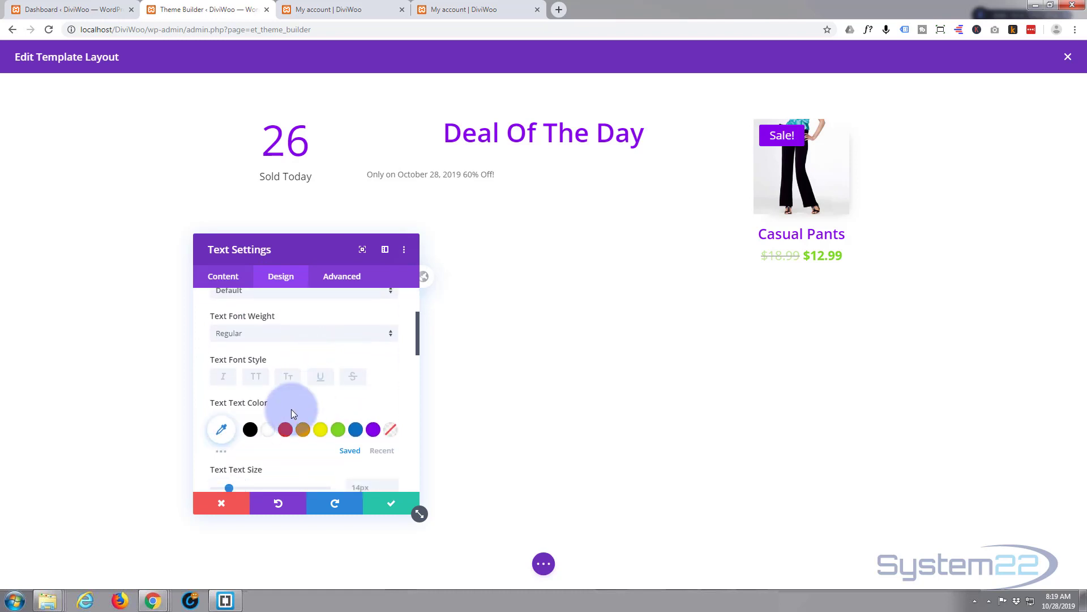
scroll(270, 387, "down", 4)
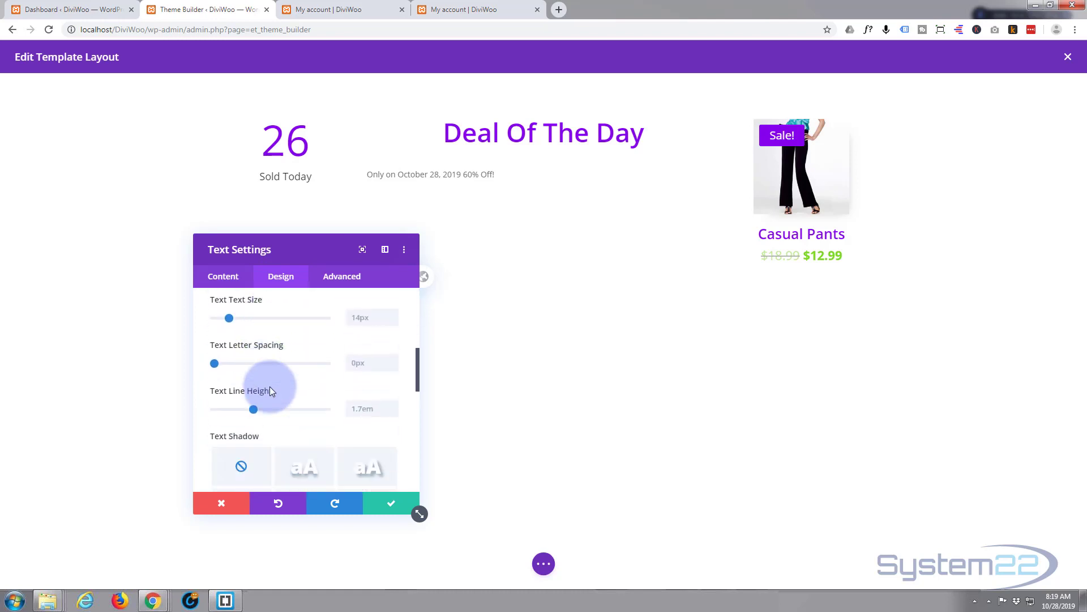
scroll(269, 386, "down", 1)
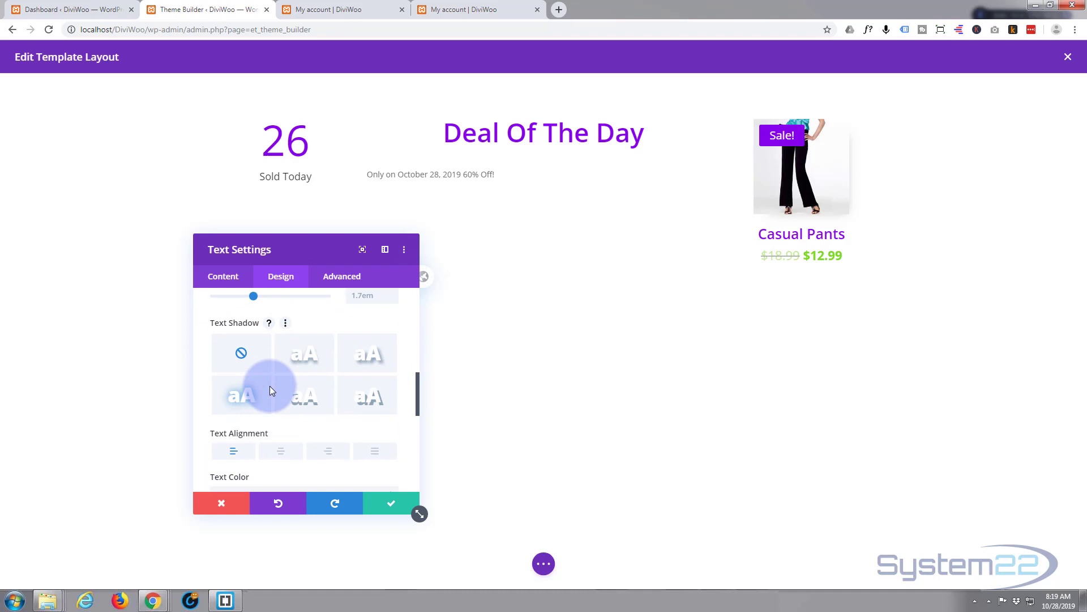
left_click(281, 453)
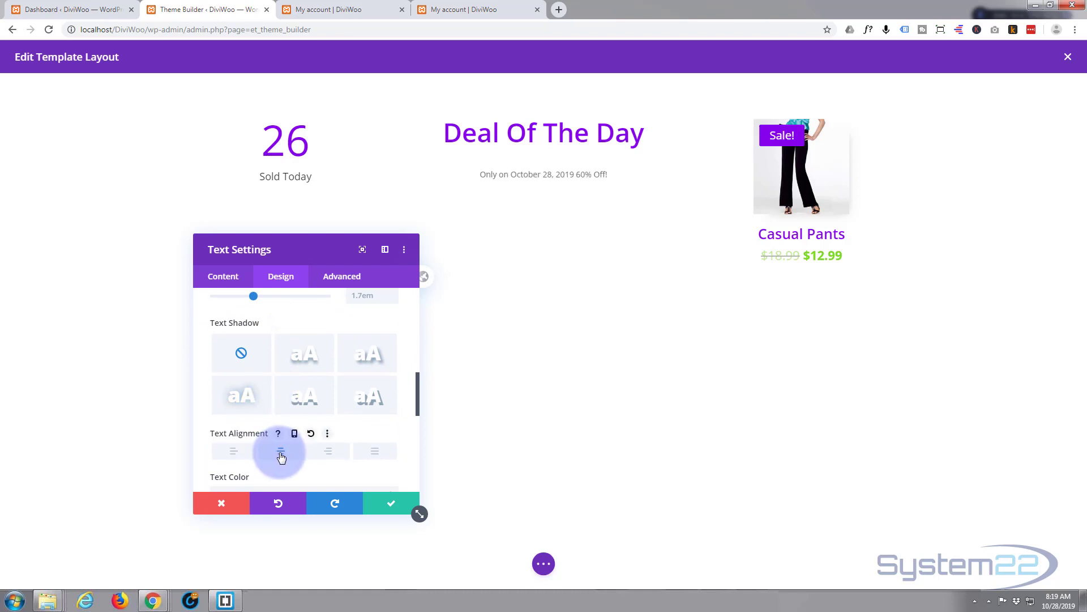
Step: Set the date text's size to 21px and save the Text module settings
scroll(281, 456, "up", 2)
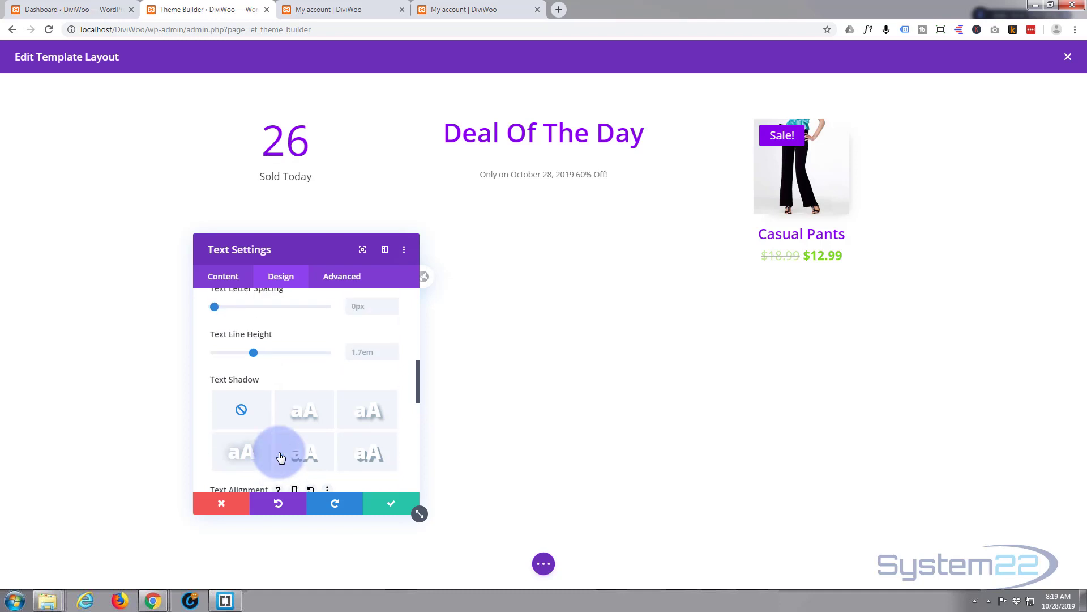
scroll(236, 368, "up", 1)
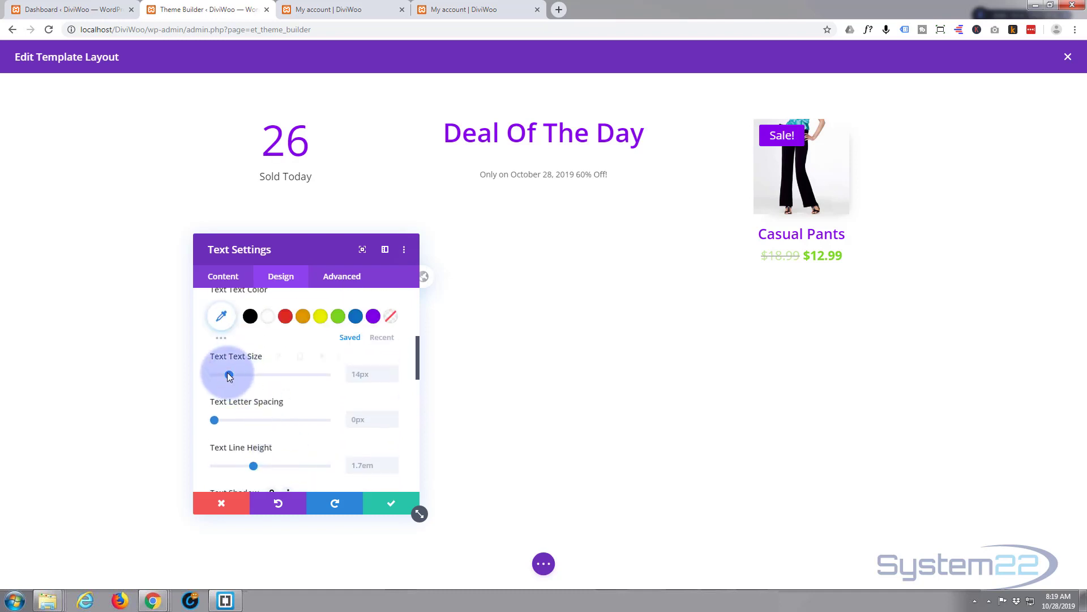
left_click_drag(229, 376, 238, 377)
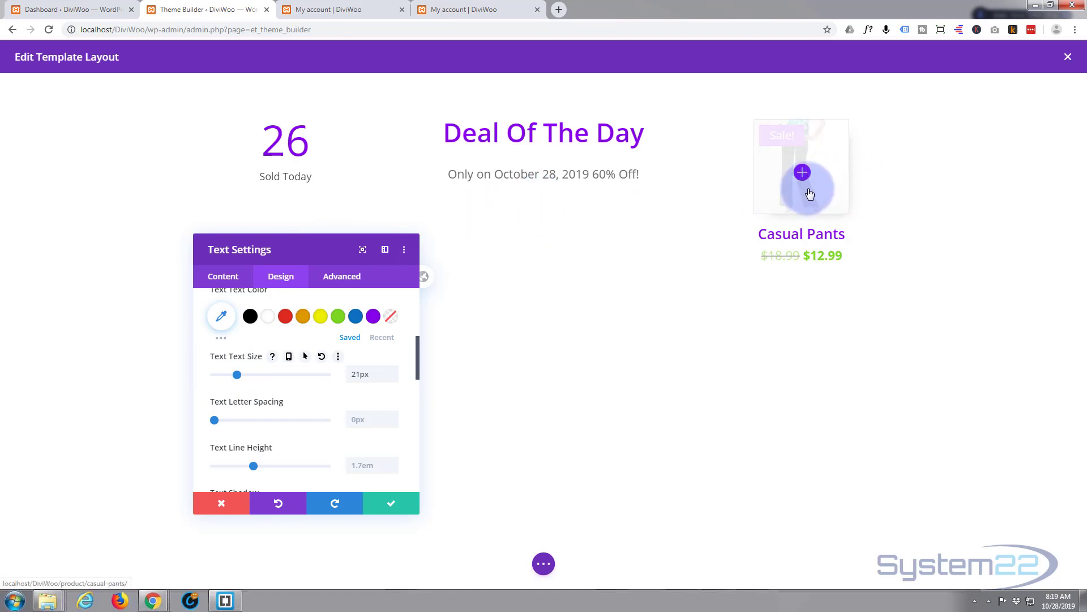
left_click(392, 505)
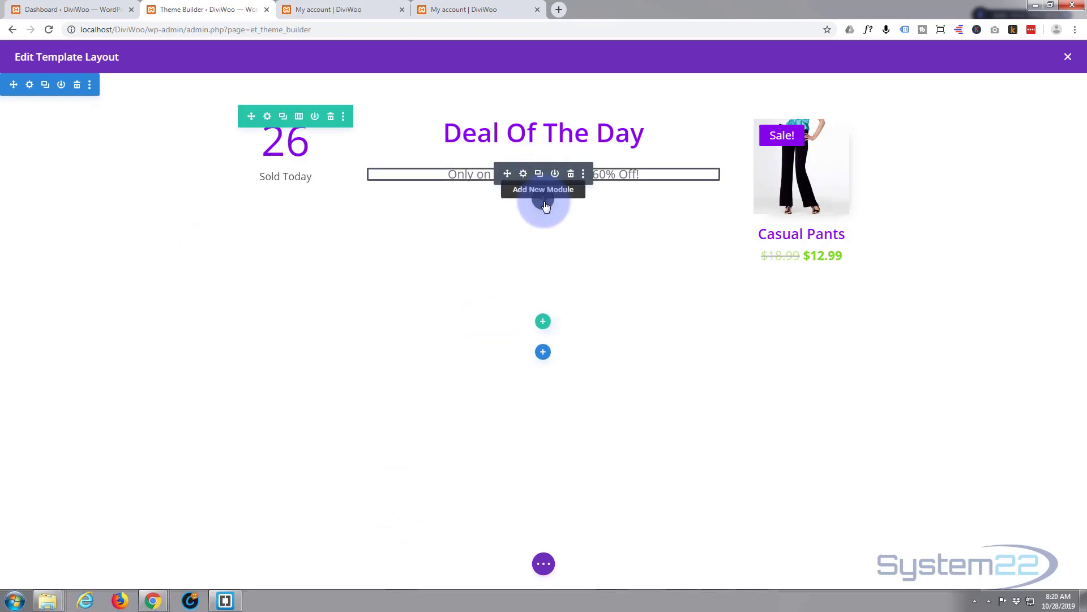
Step: Insert a Woo Description module below the date text and set its product to Casual Pants
left_click(544, 202)
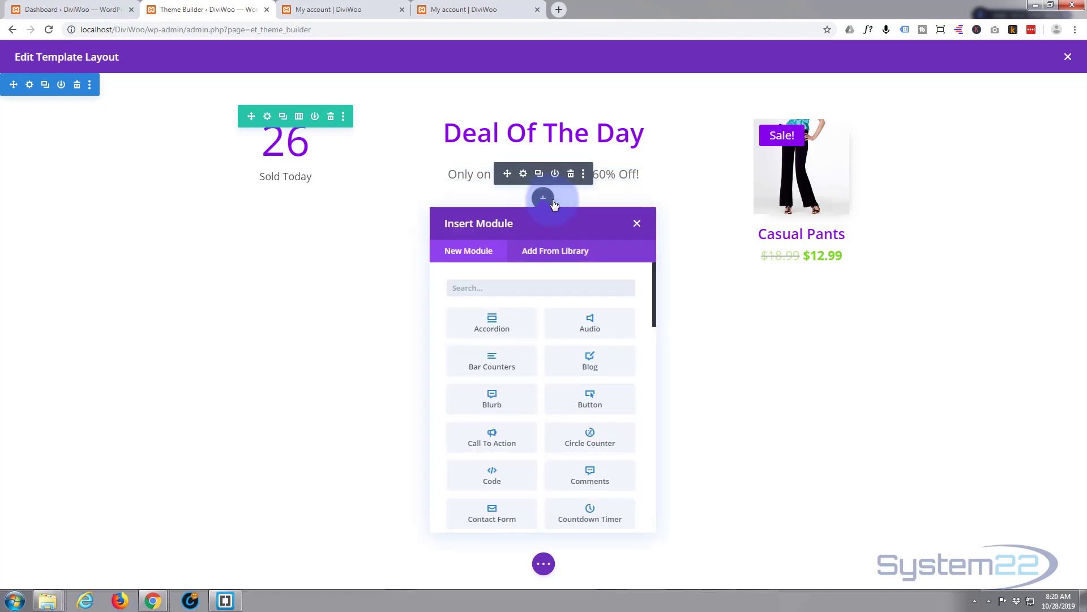
scroll(553, 316, "down", 5)
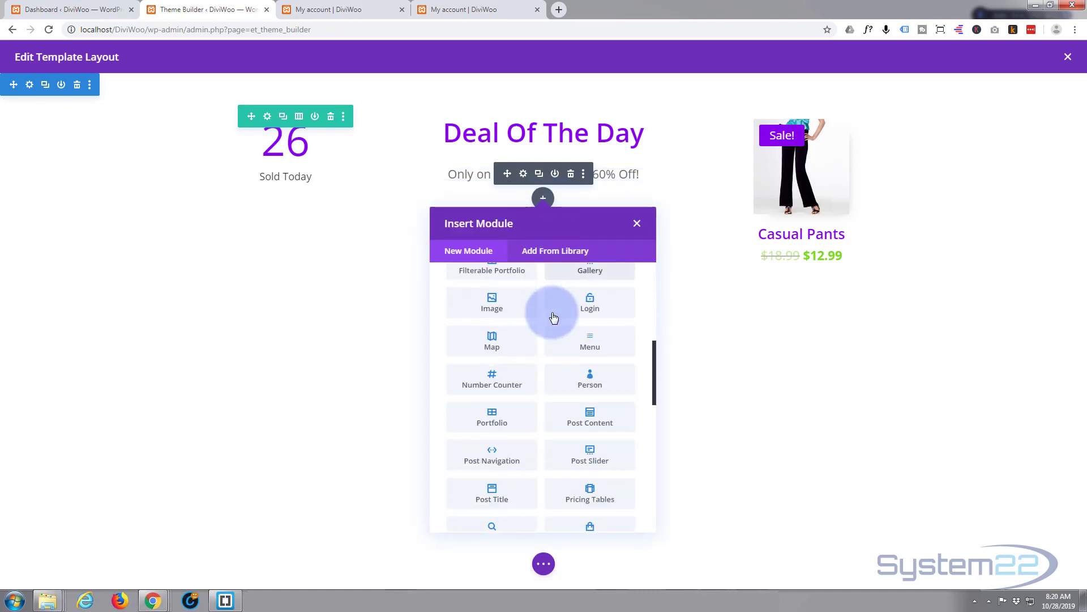
scroll(553, 317, "down", 10)
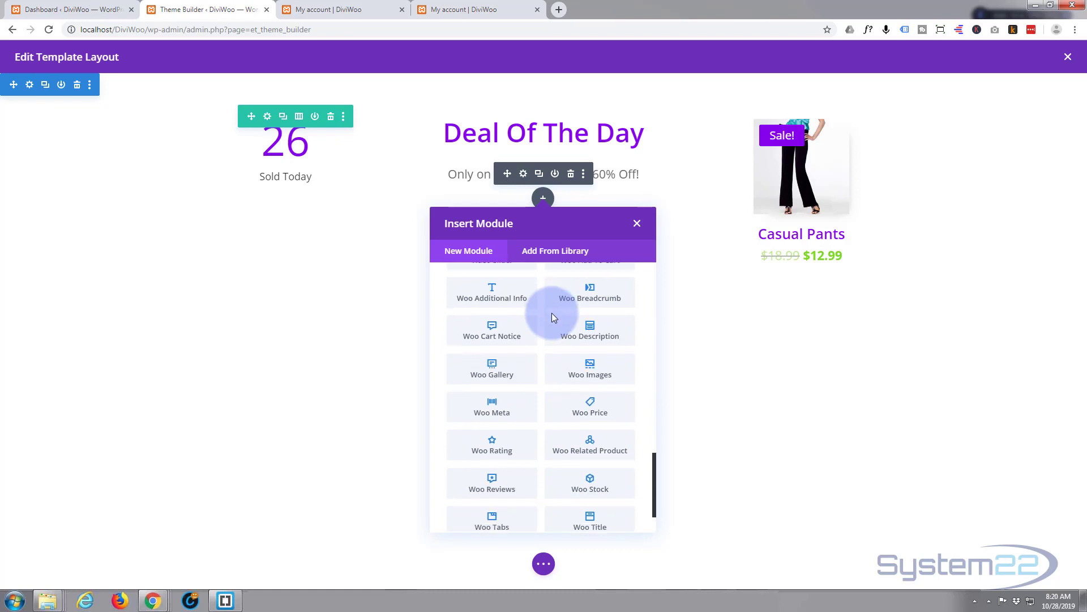
scroll(552, 312, "down", 2)
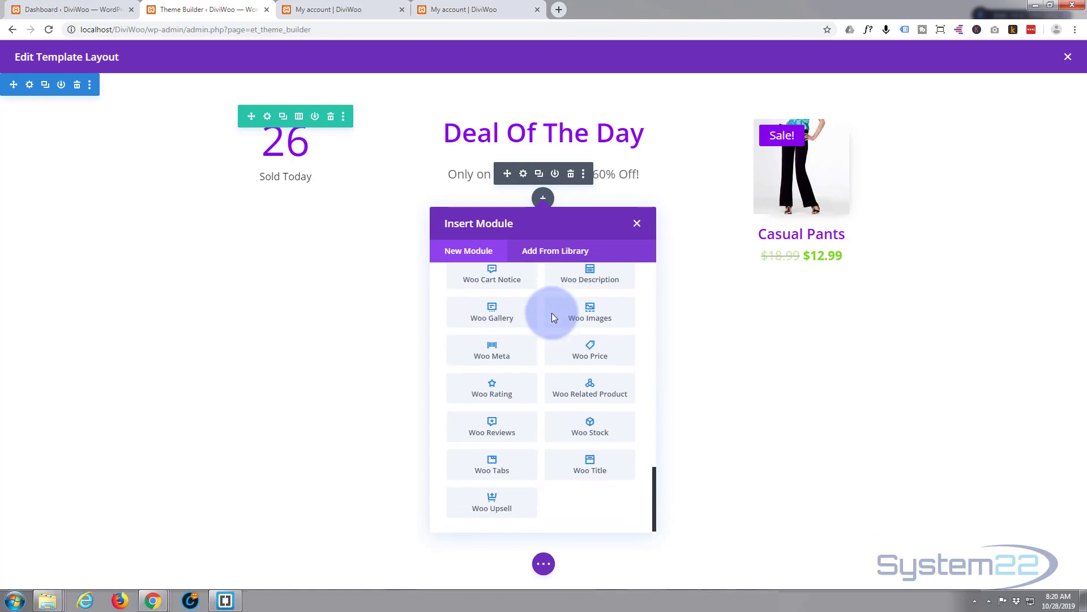
left_click(586, 279)
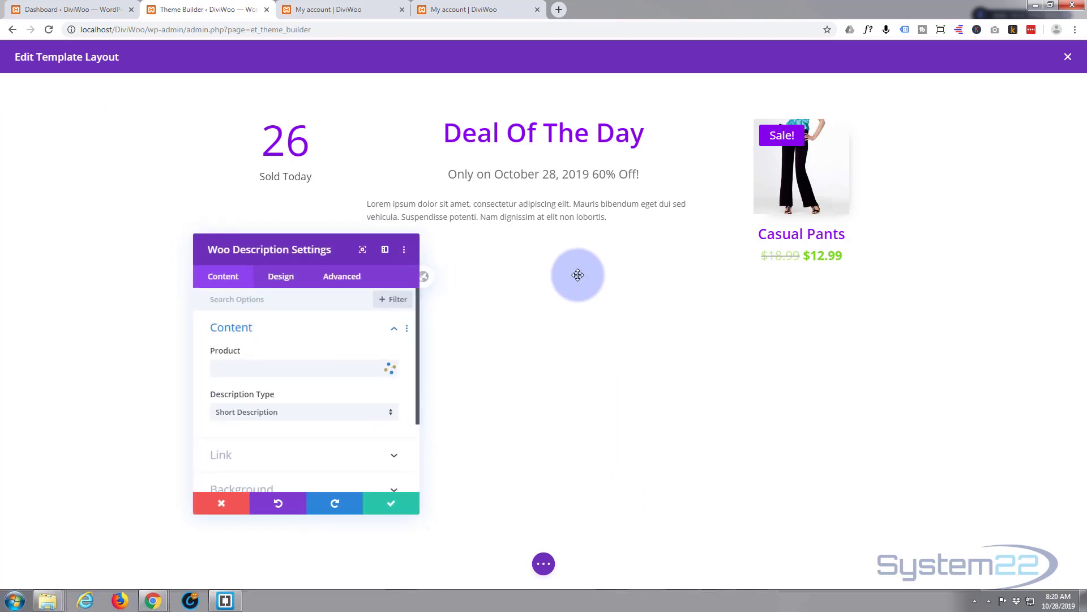
left_click(344, 371)
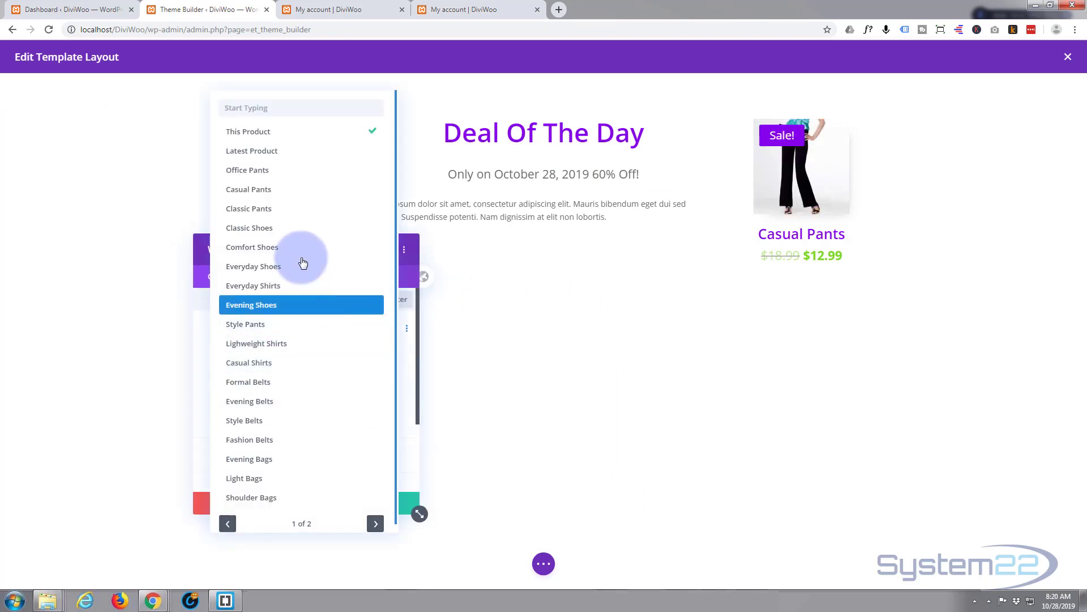
left_click(294, 191)
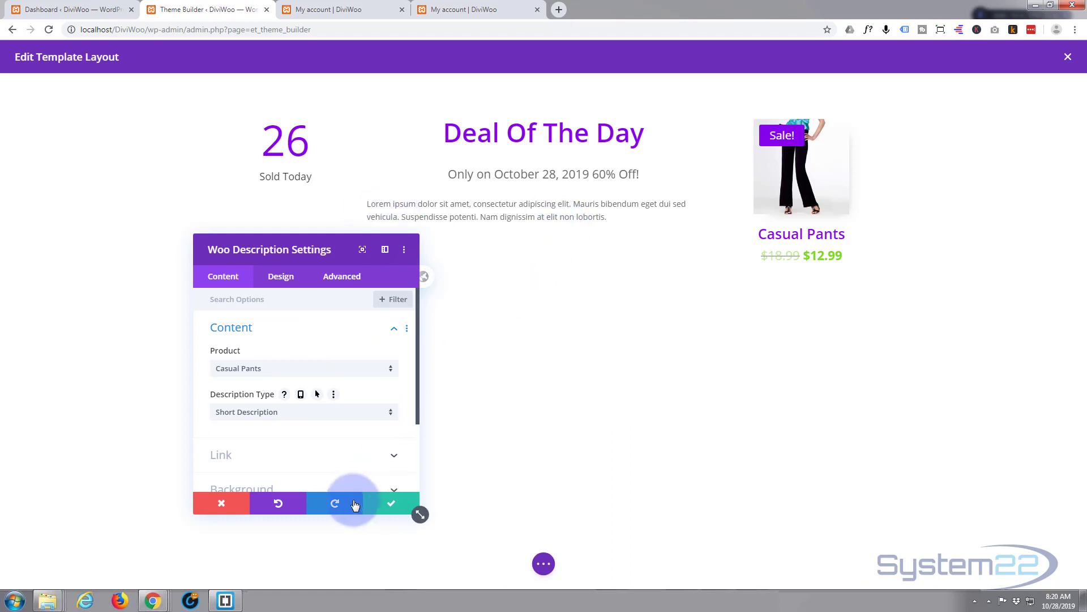
Step: Center-align the product description text and save the Woo Description module settings
left_click(283, 278)
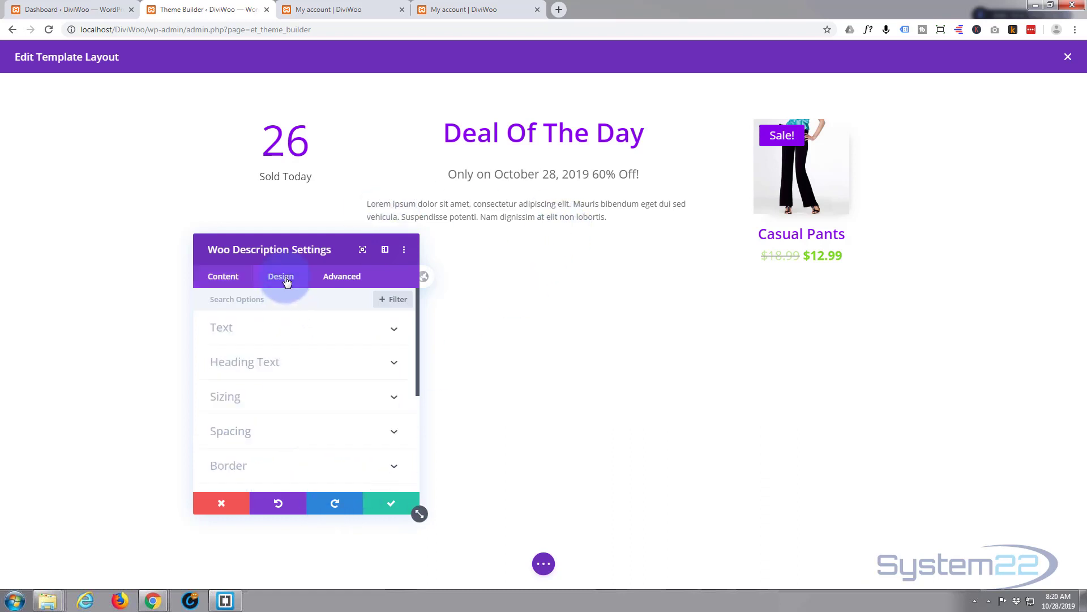
left_click(296, 327)
scroll(287, 355, "down", 3)
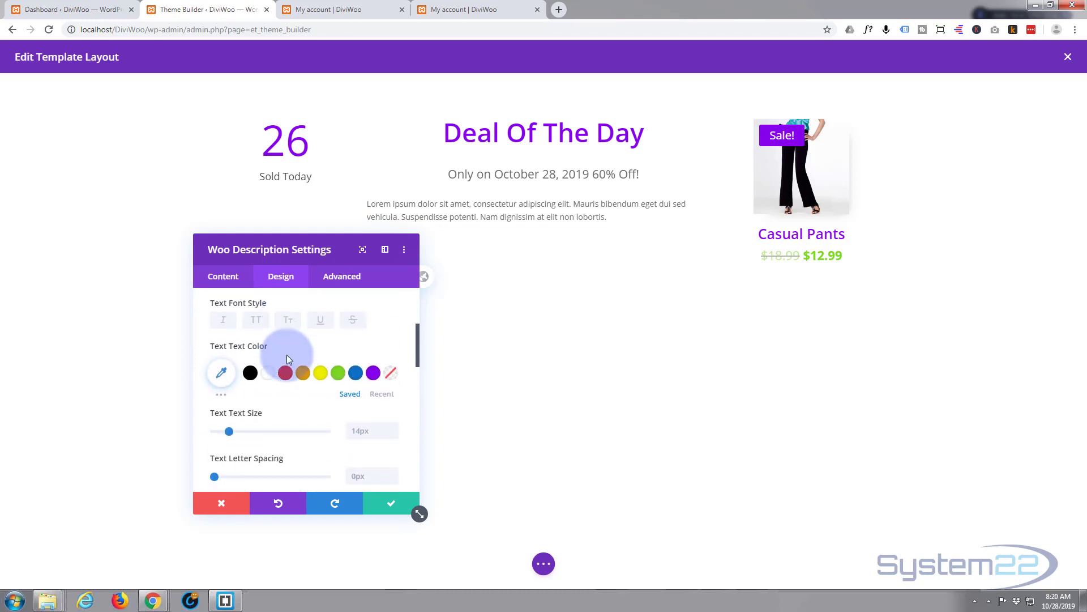
scroll(288, 355, "down", 4)
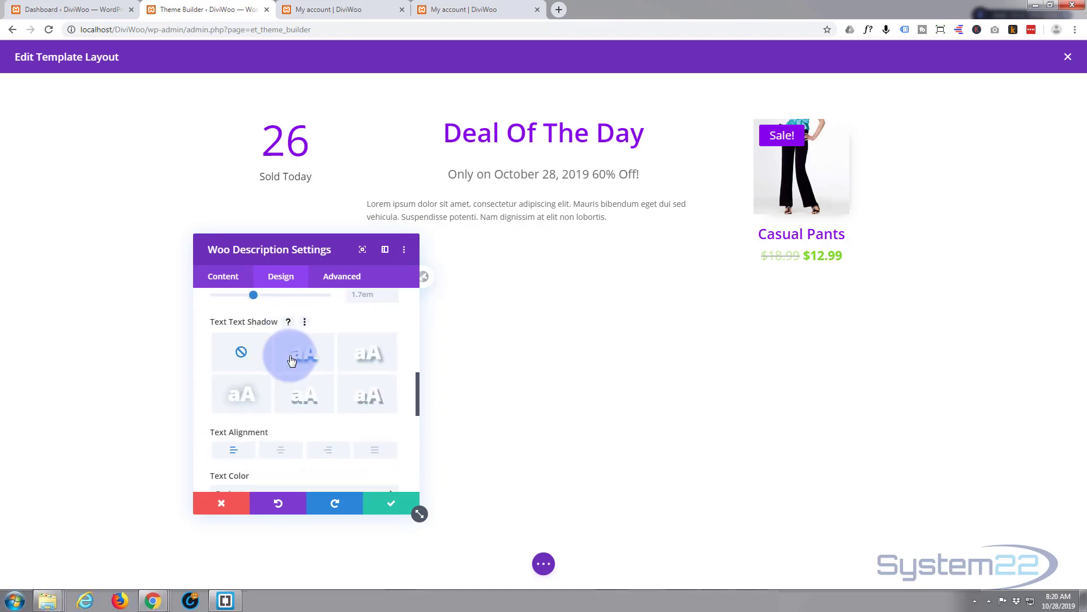
scroll(287, 386, "down", 1)
left_click(284, 393)
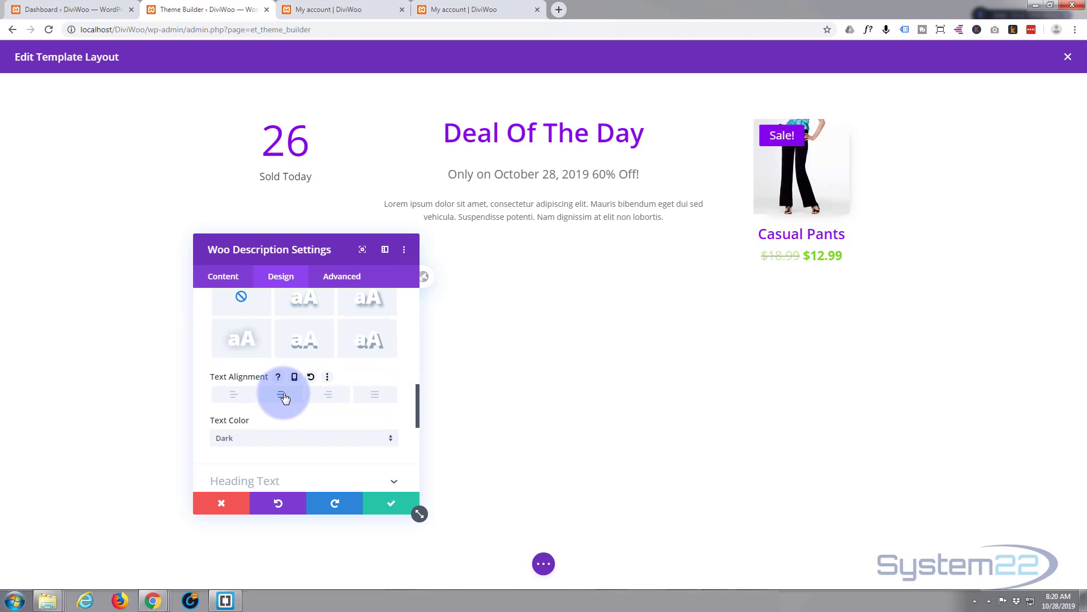
left_click(392, 504)
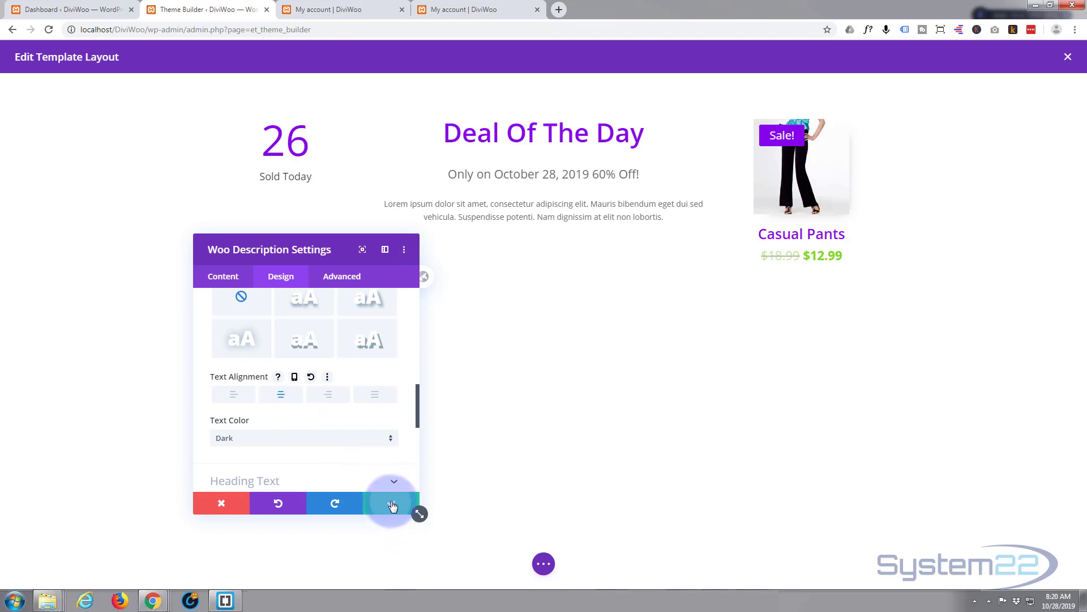
Step: Insert a Woo Stock module below the "Sold Today" counter and set its product to Casual Pants
left_click_drag(298, 185, 340, 159)
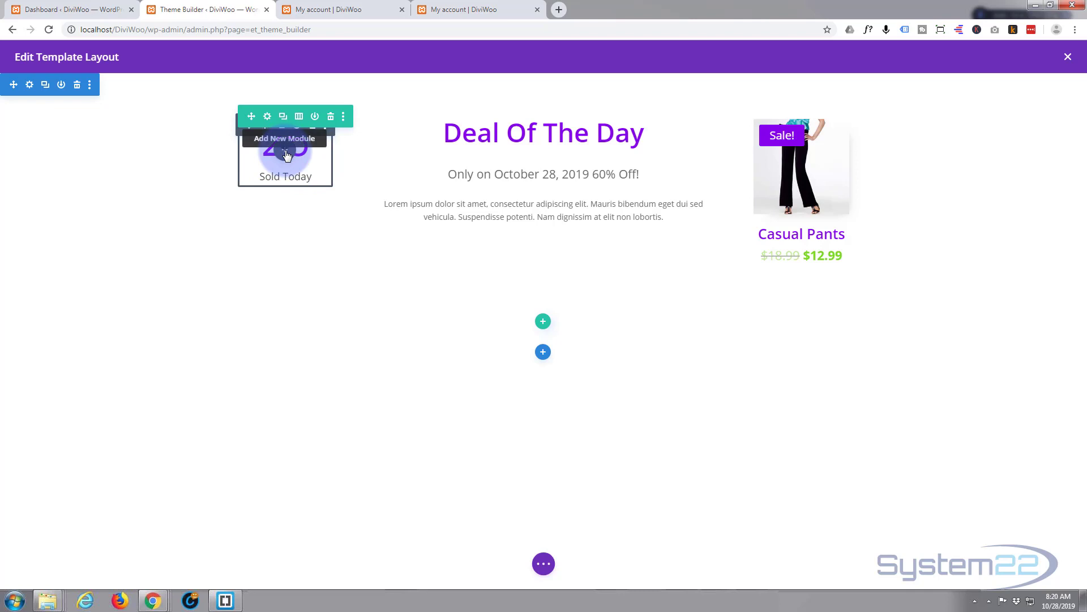
left_click(285, 151)
scroll(279, 330, "down", 1)
scroll(278, 328, "down", 12)
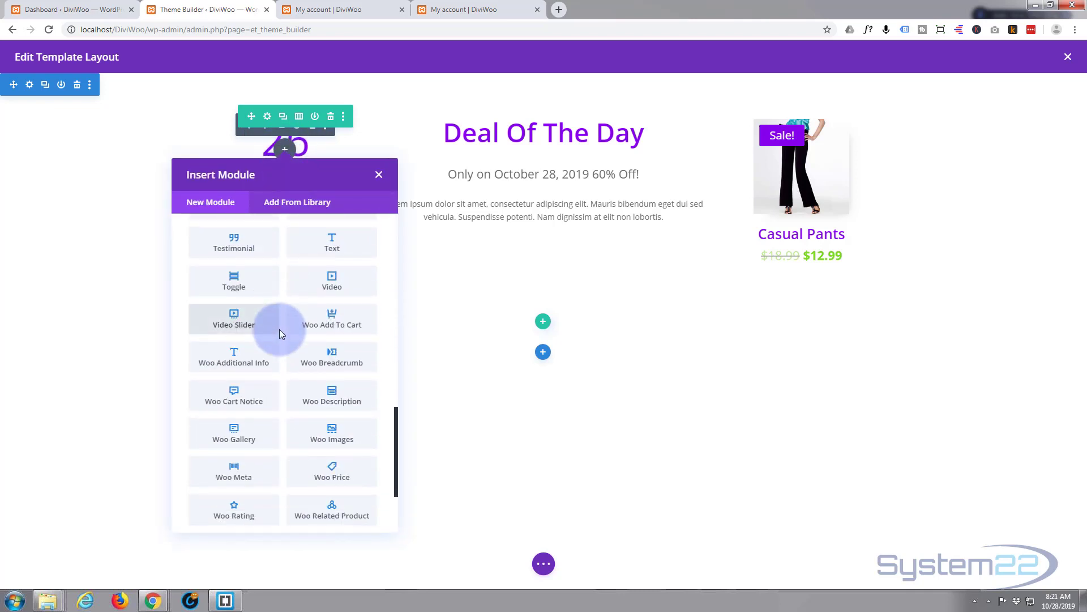
scroll(281, 332, "down", 1)
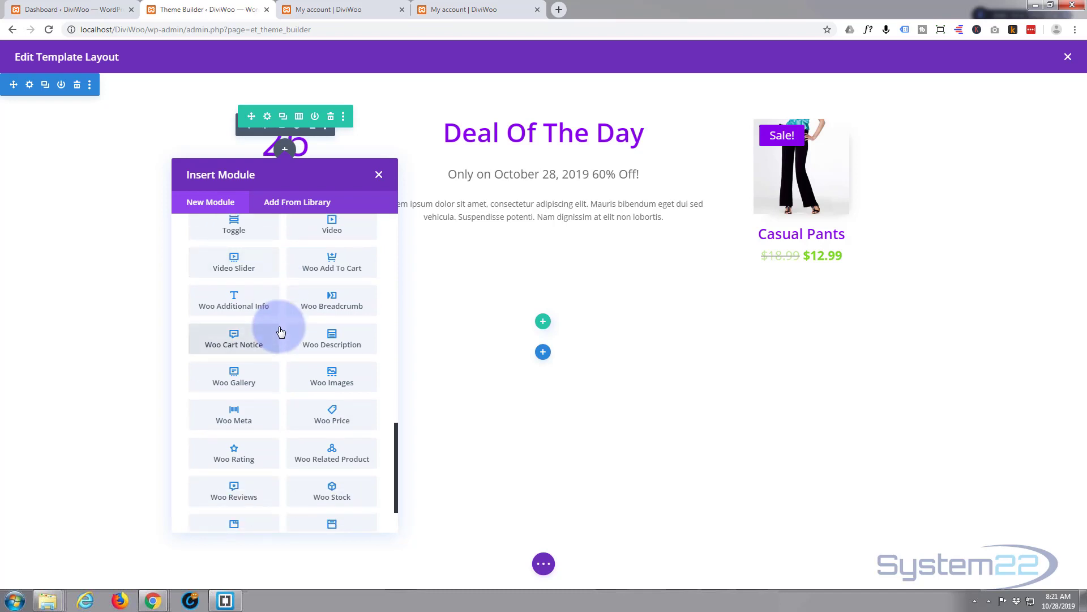
left_click(335, 494)
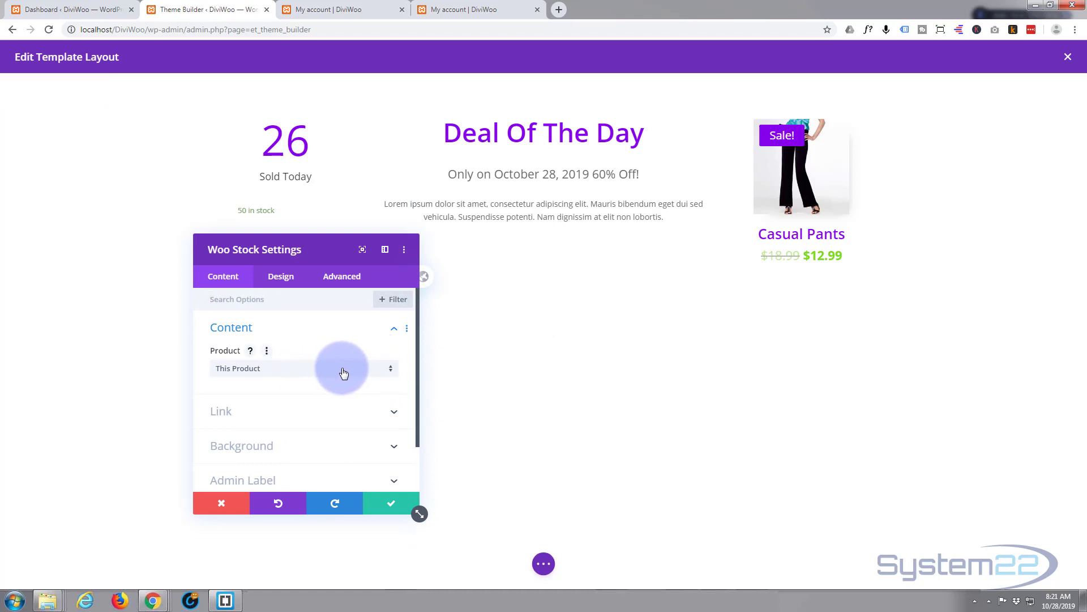
left_click(307, 369)
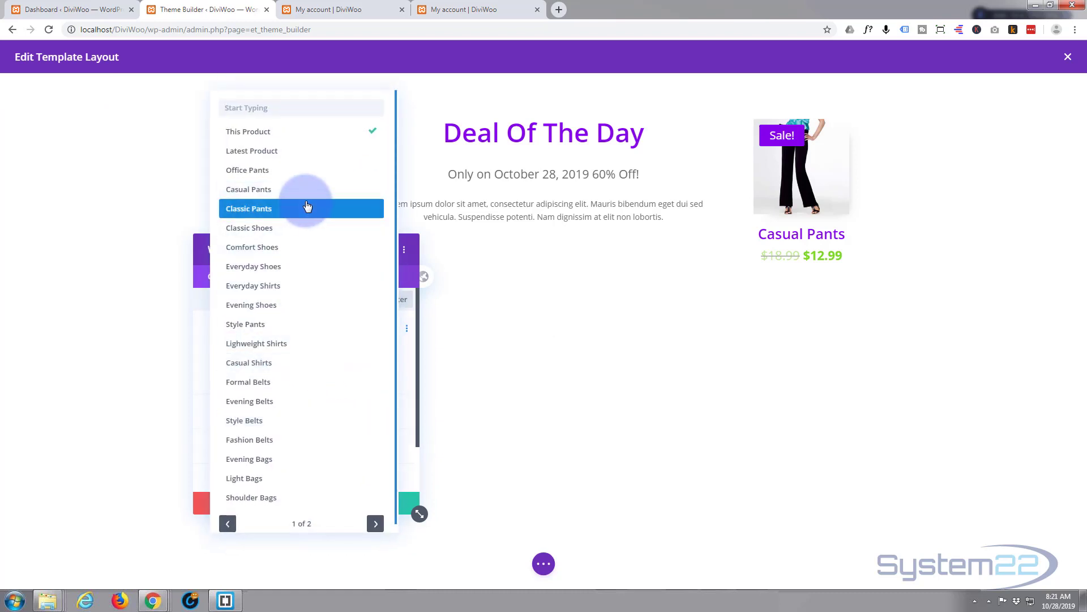
left_click(266, 195)
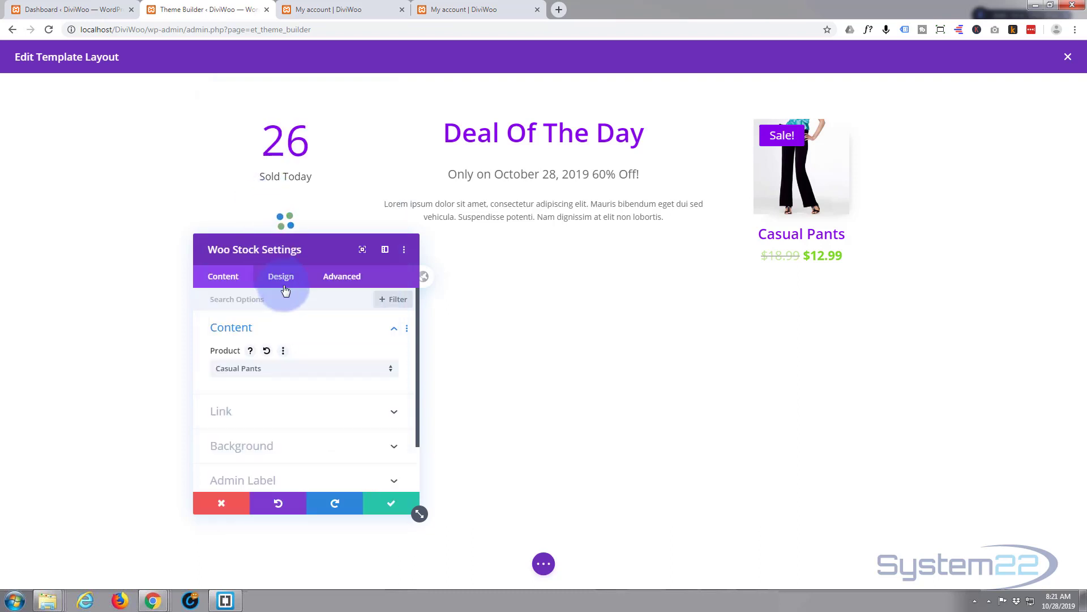
left_click_drag(319, 243, 371, 303)
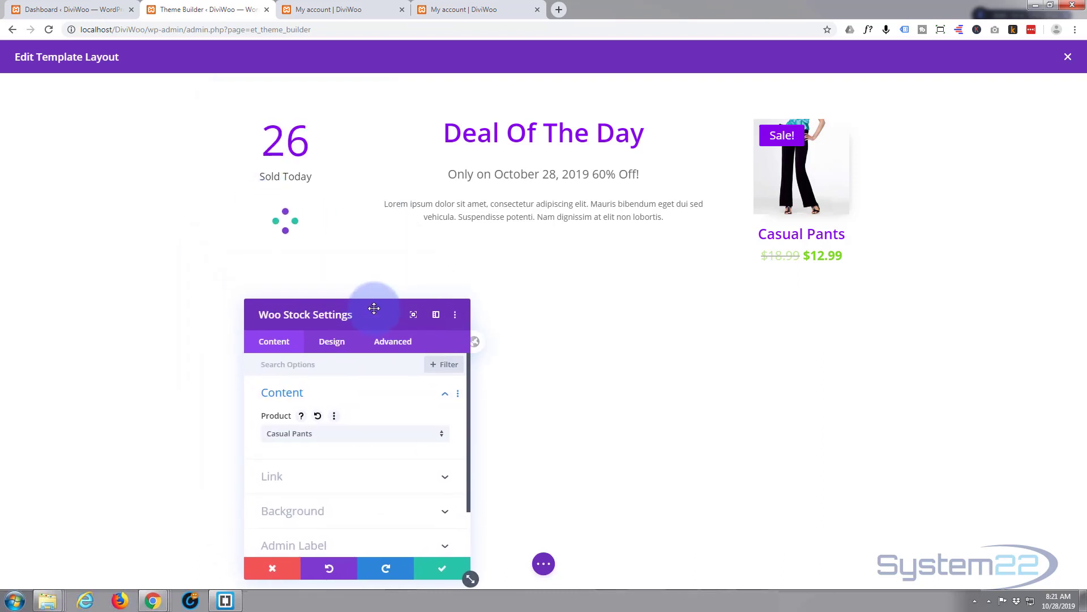
Step: Set the Woo Stock module's in-stock text font weight to Semi Bold
left_click(183, 321)
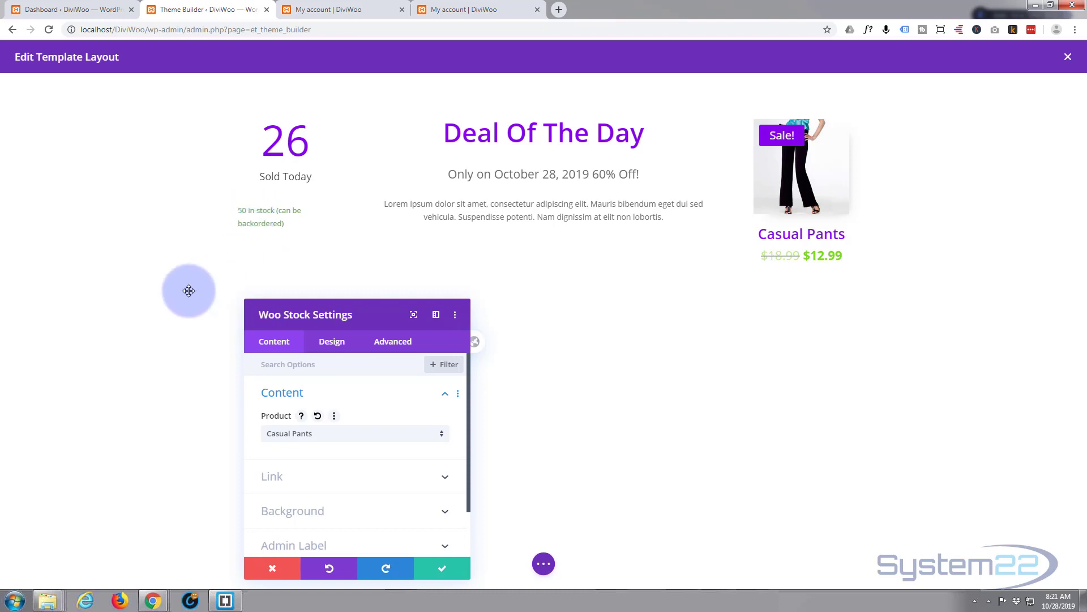
left_click(338, 344)
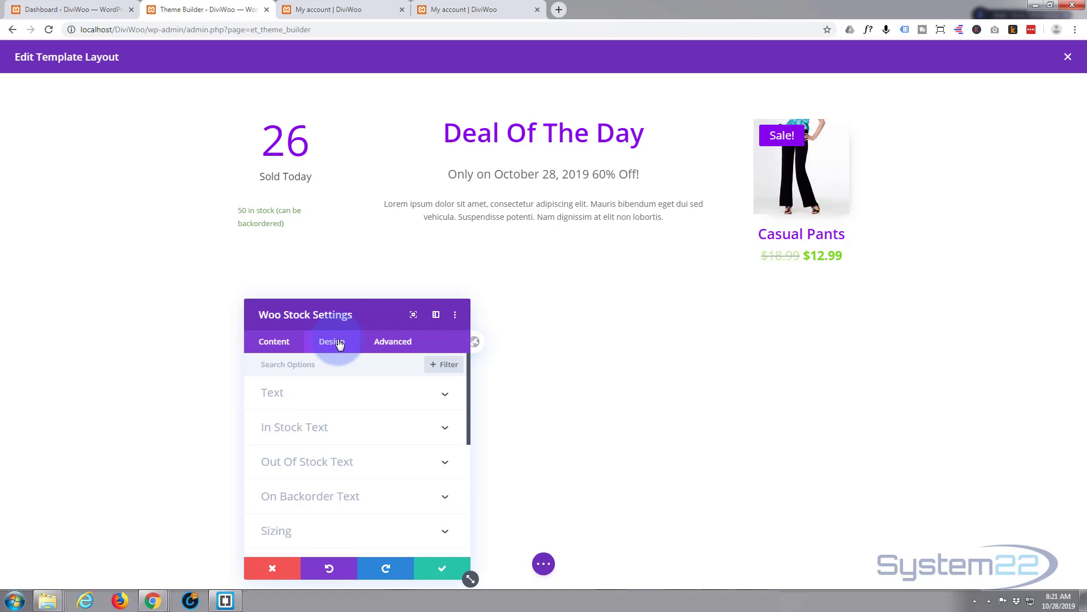
scroll(378, 425, "down", 1)
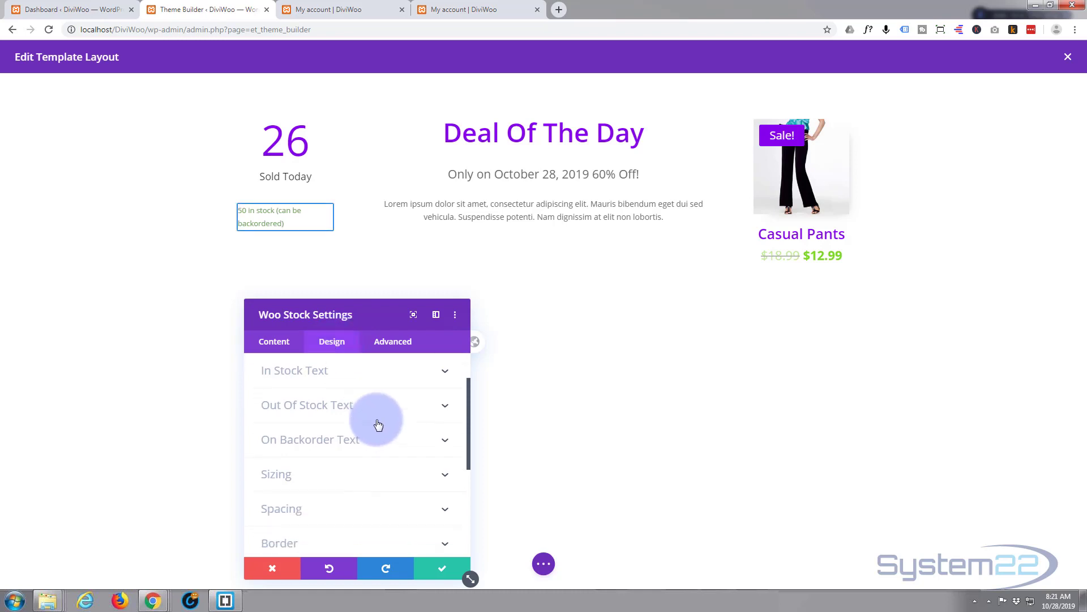
scroll(378, 425, "up", 1)
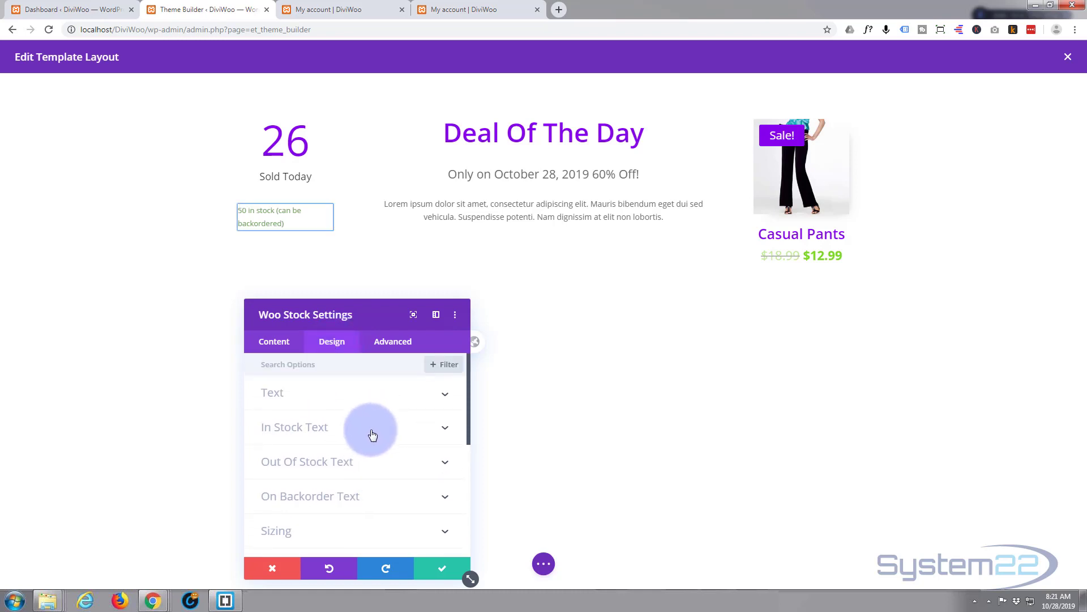
left_click(373, 425)
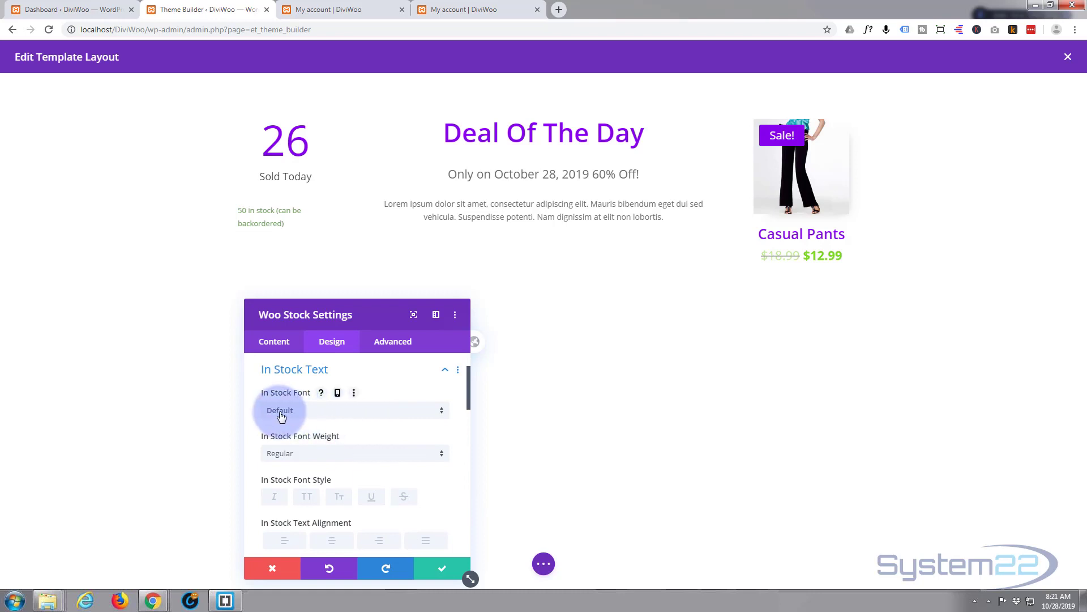
left_click(316, 454)
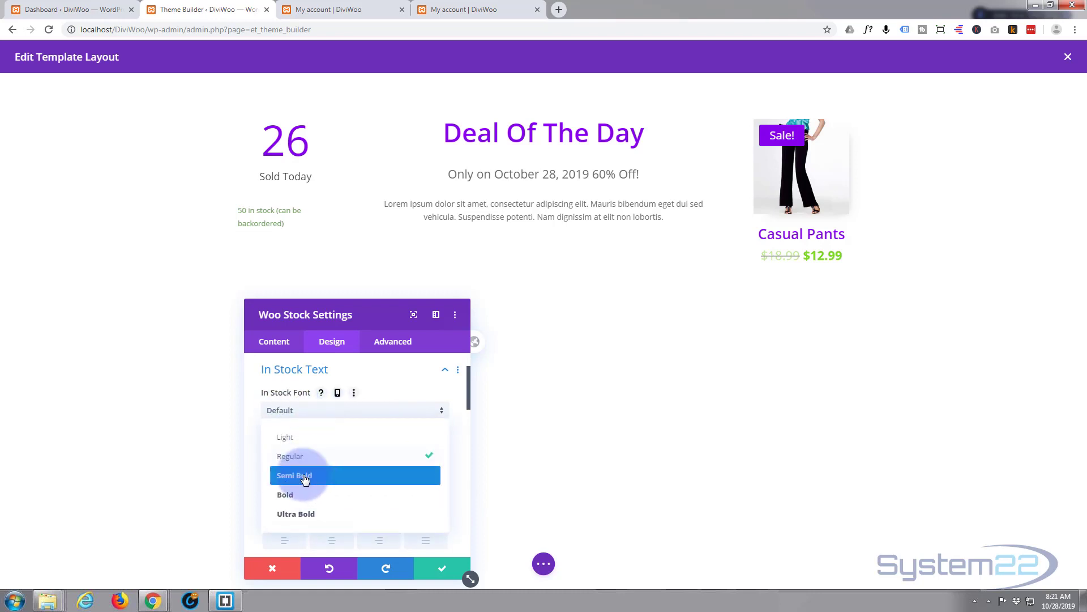
left_click(305, 478)
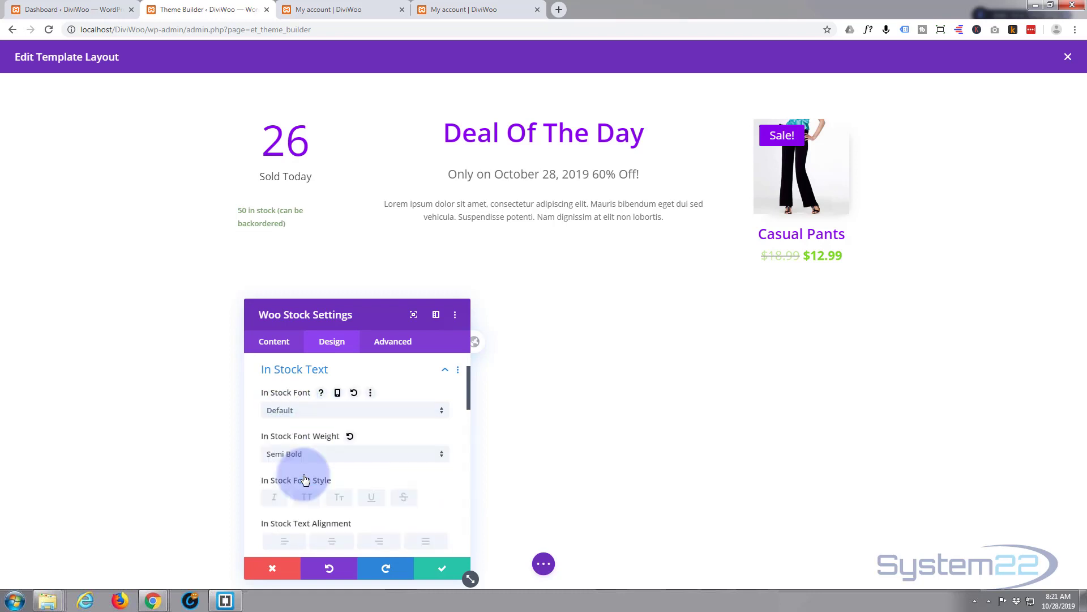
Step: Make the in-stock text purple, center-aligned and 17px in size, and save the Woo Stock module settings
scroll(335, 456, "down", 2)
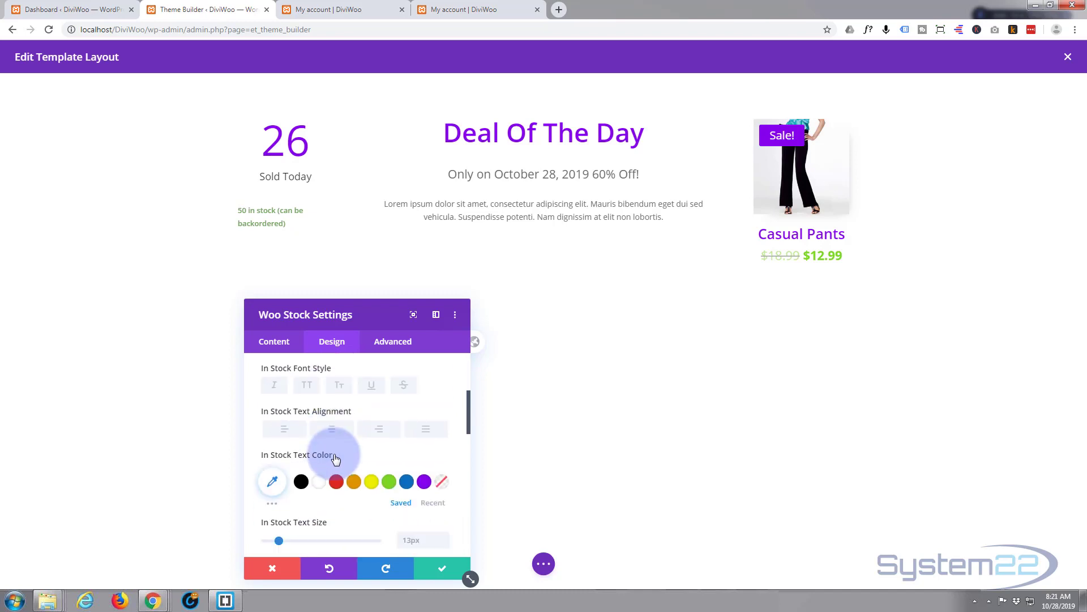
left_click(425, 482)
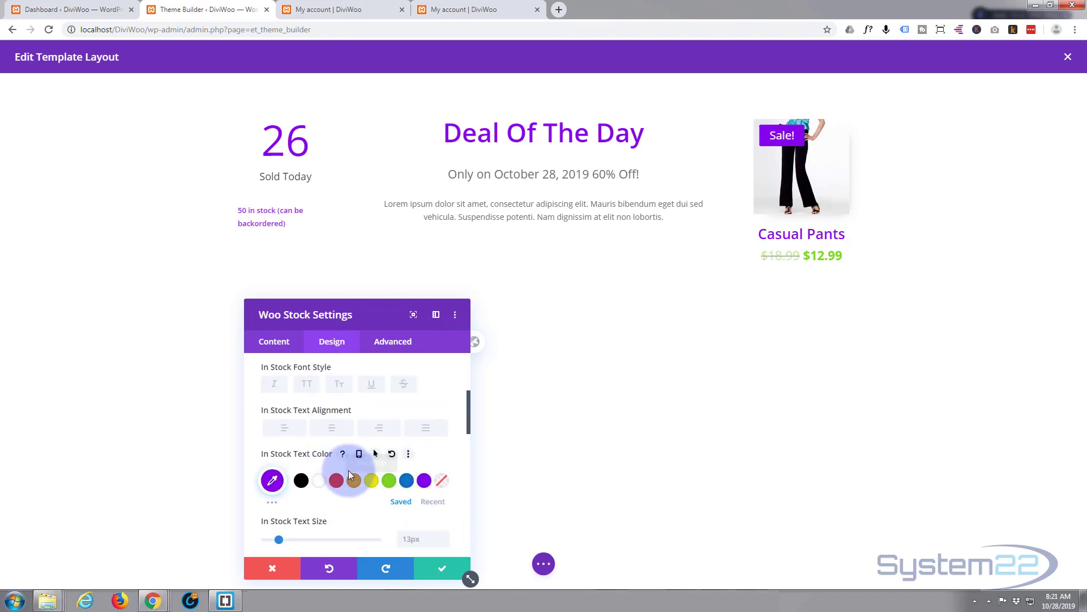
left_click(329, 431)
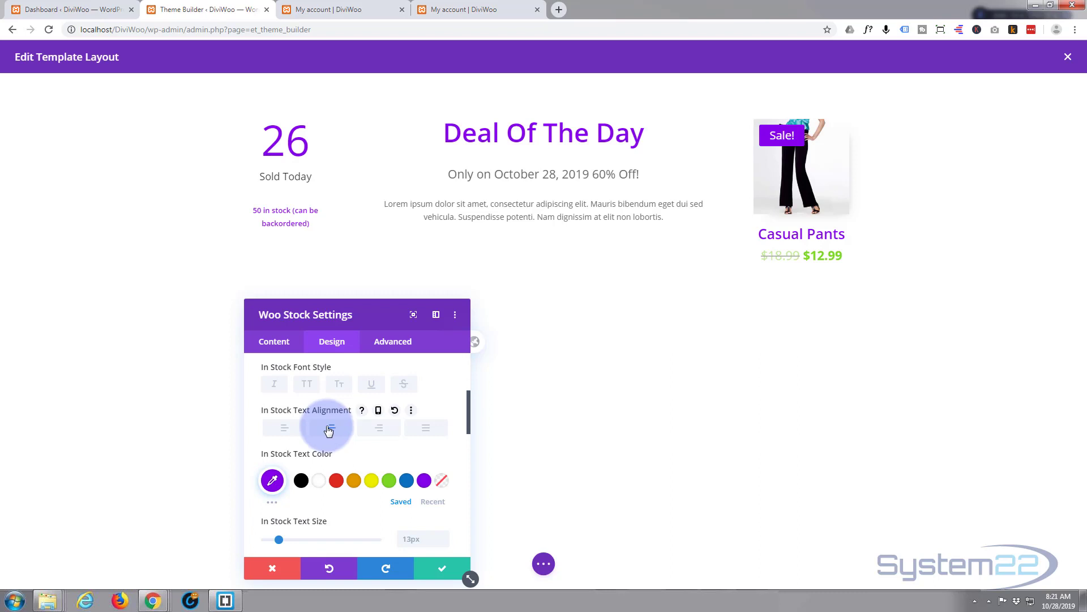
scroll(329, 430, "down", 1)
left_click_drag(281, 481, 285, 481)
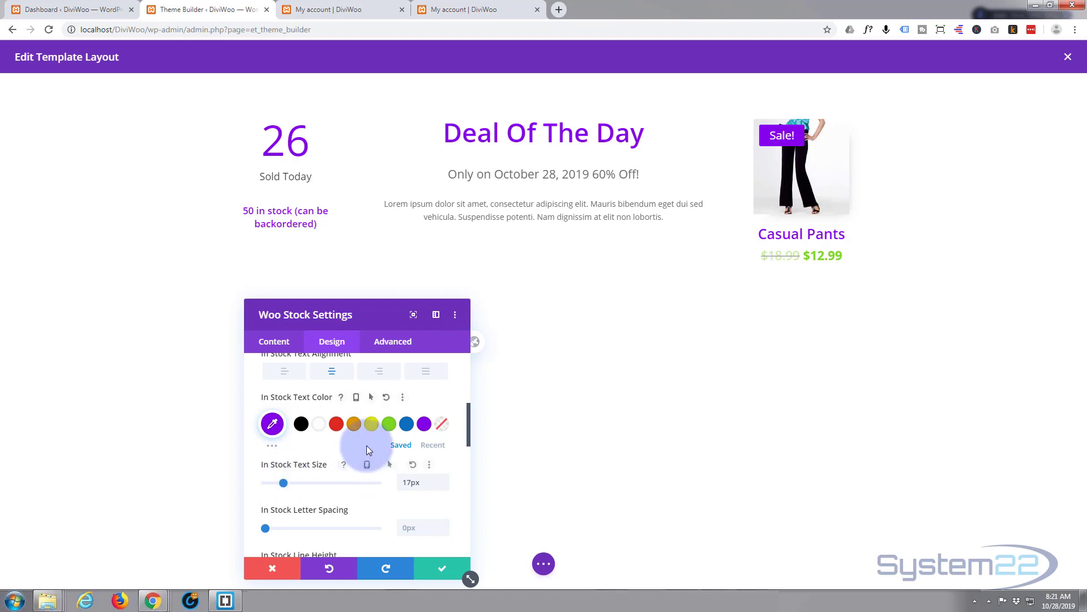
left_click(443, 569)
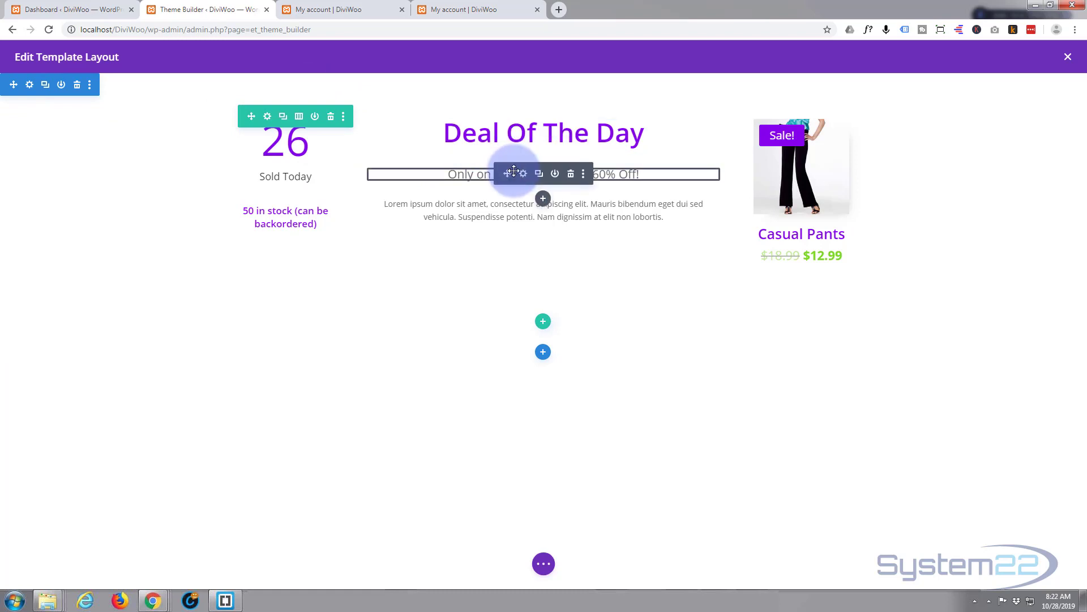
Step: Add a background gradient to the section holding the Deal Of The Day row
left_click(30, 91)
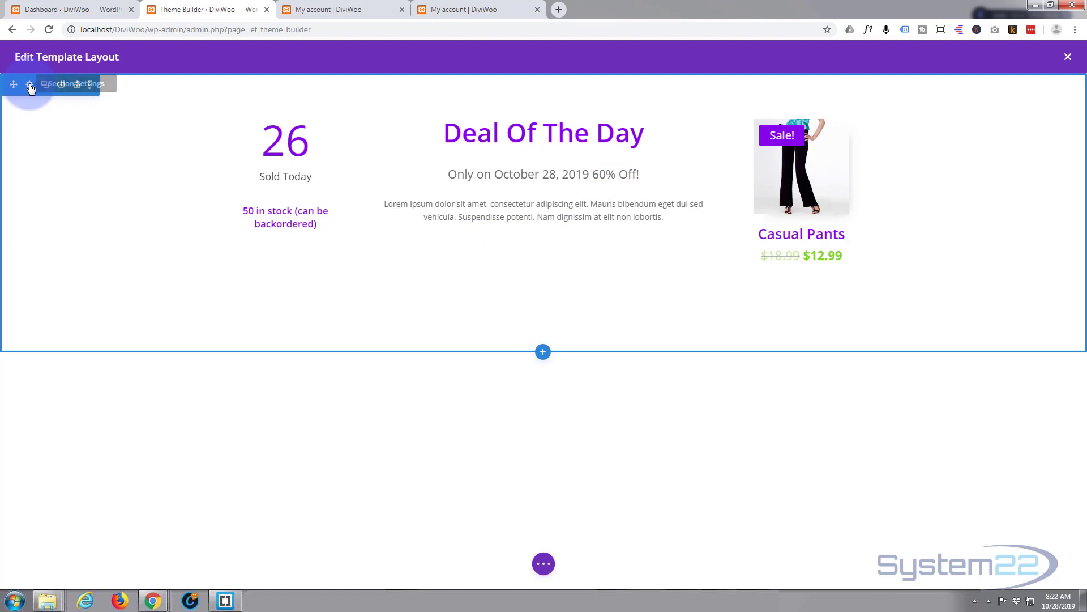
left_click(30, 86)
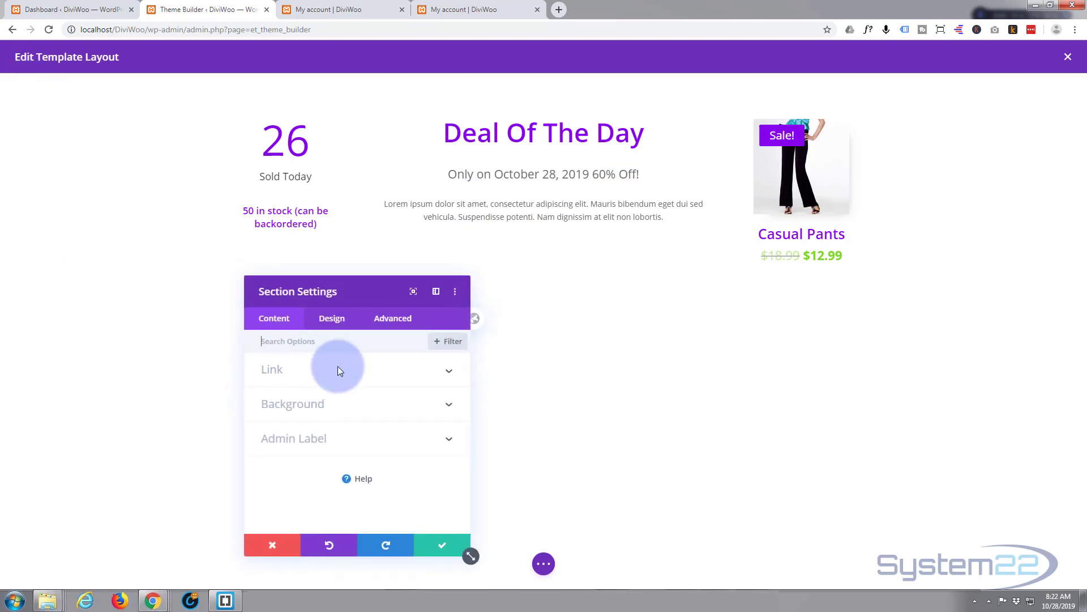
left_click(357, 406)
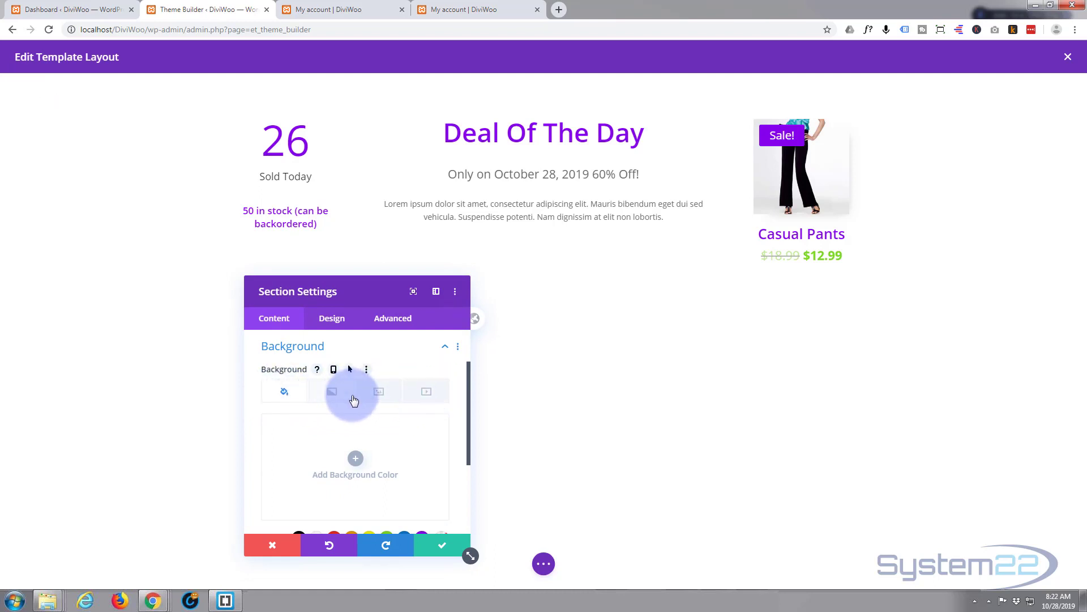
left_click(332, 395)
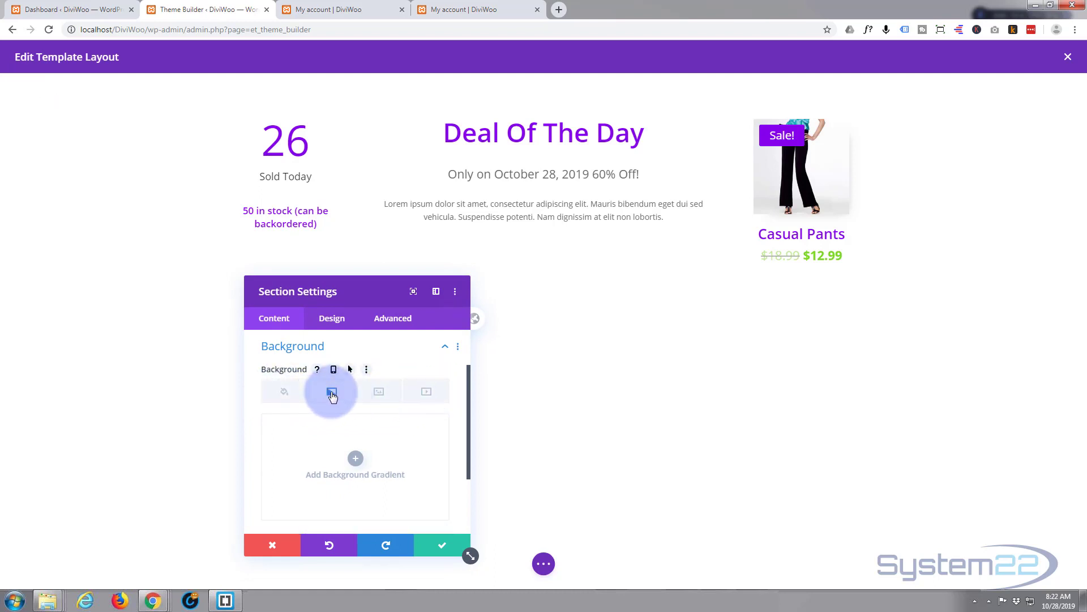
left_click(356, 460)
scroll(361, 397, "down", 2)
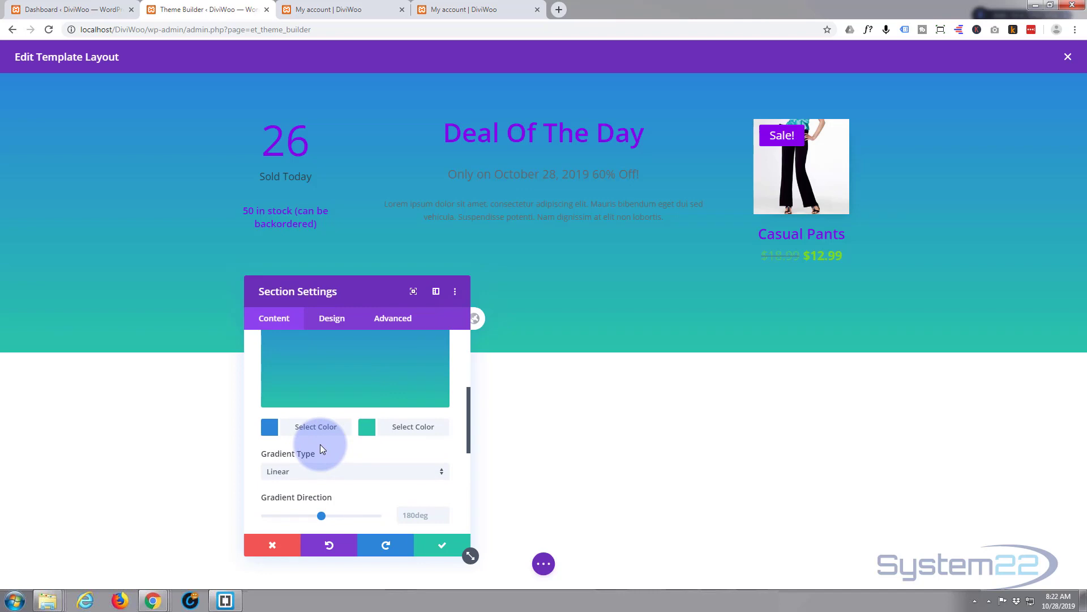
Step: Set the gradient's second color to purple #8300e9 with its opacity lowered to 0.25
left_click(405, 432)
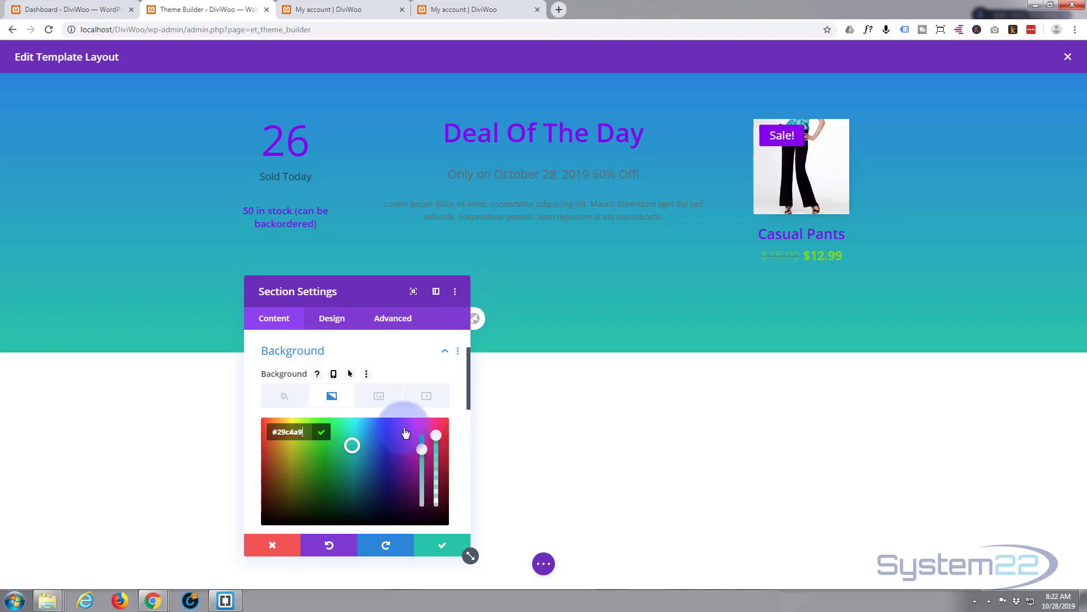
scroll(385, 471, "down", 1)
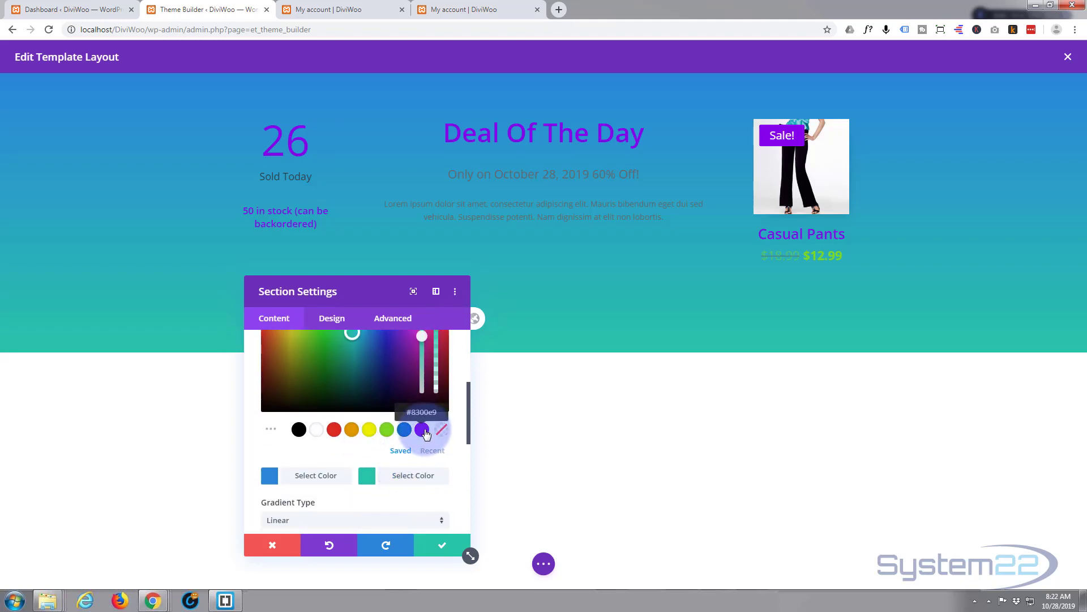
left_click(422, 431)
scroll(350, 433, "up", 2)
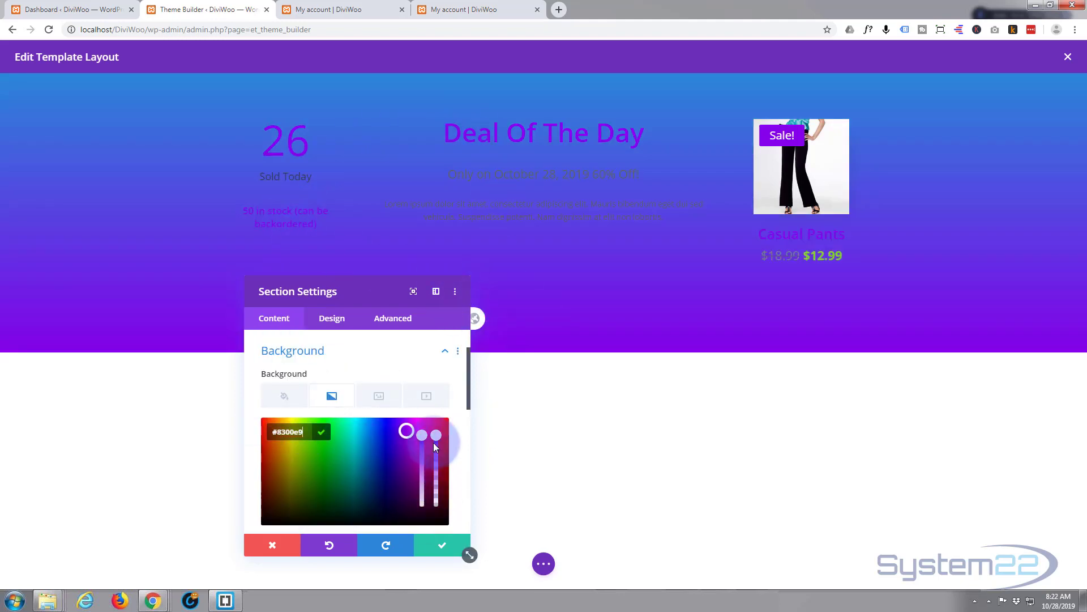
left_click_drag(438, 435, 435, 495)
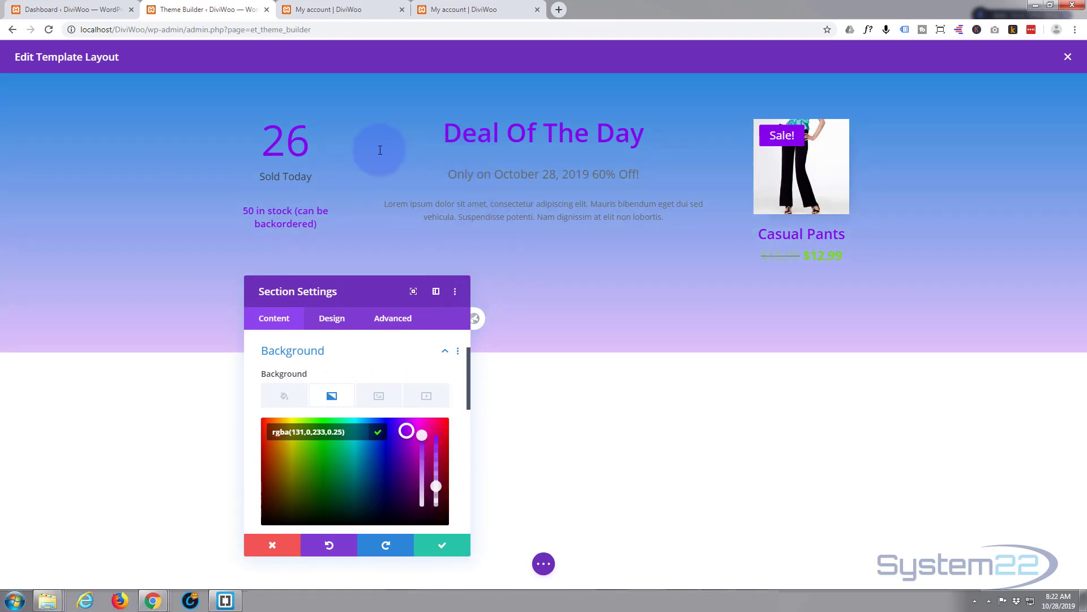
Step: Lower the opacity of the gradient's first, blue color to 0.3 and save the section settings
scroll(339, 417, "down", 2)
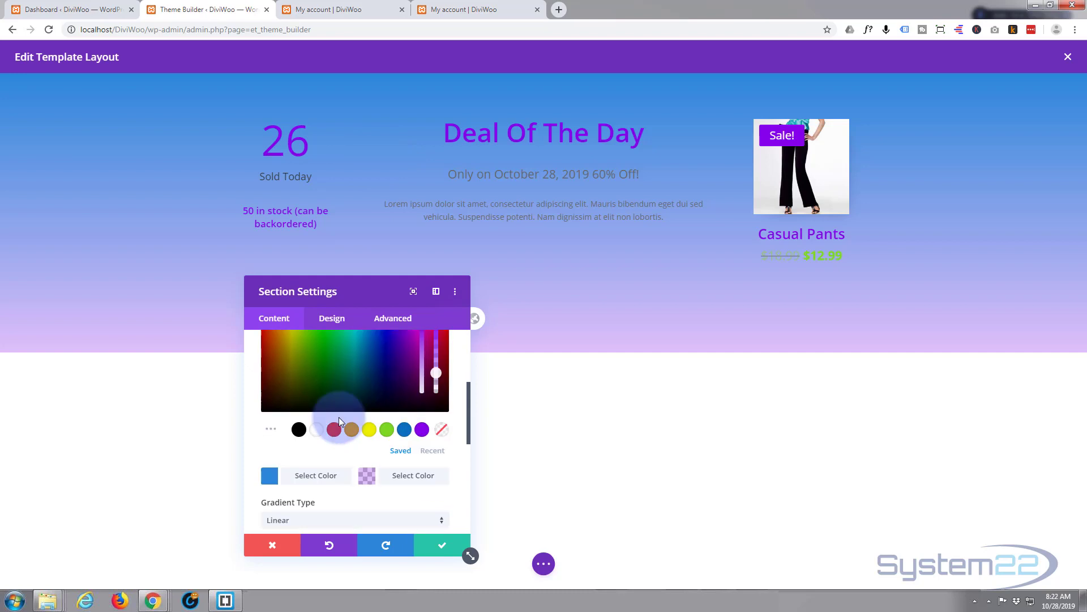
left_click(308, 481)
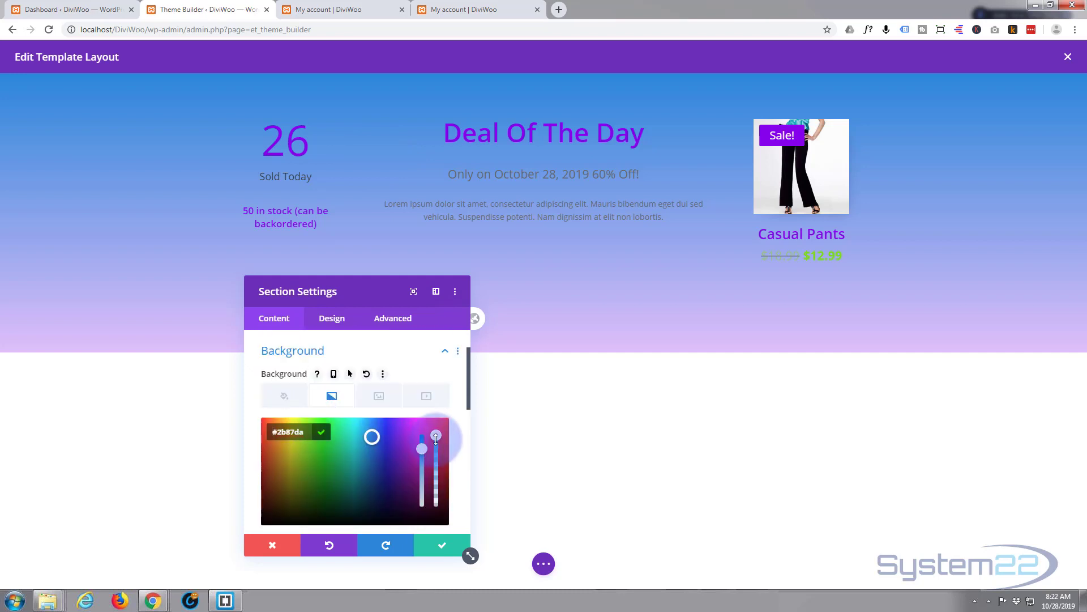
left_click_drag(435, 466, 436, 497)
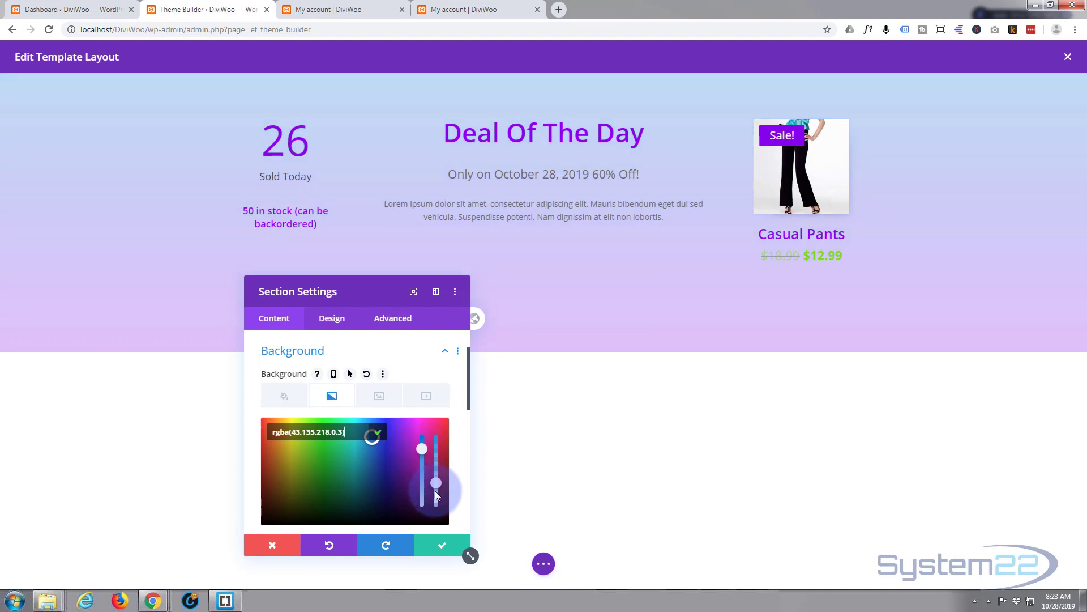
left_click(442, 546)
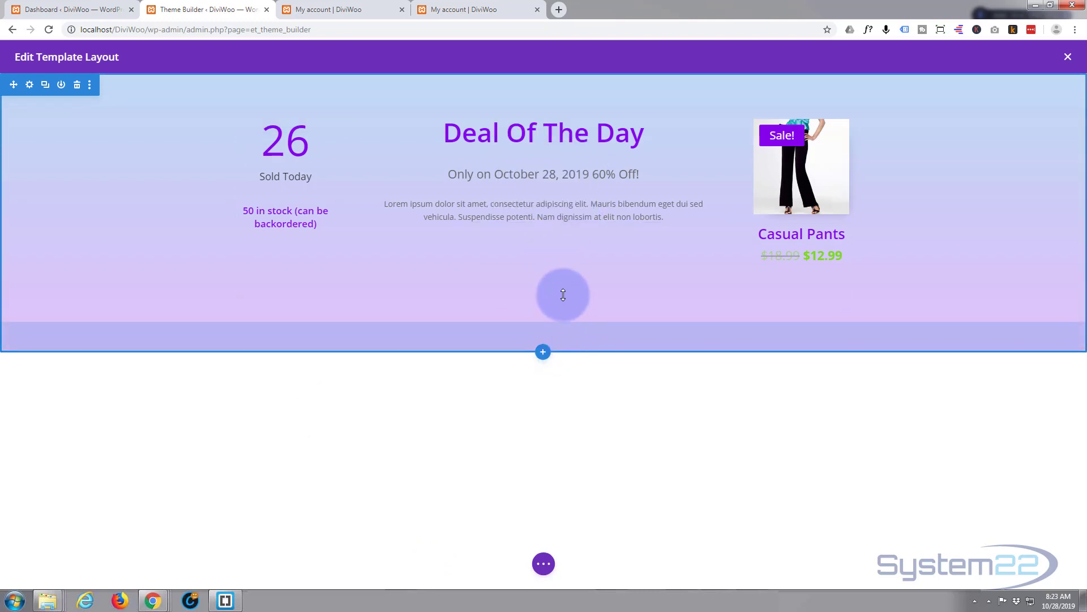
Step: Remove the deal section's bottom padding and reduce the bottom padding of its row
left_click_drag(563, 294, 568, 253)
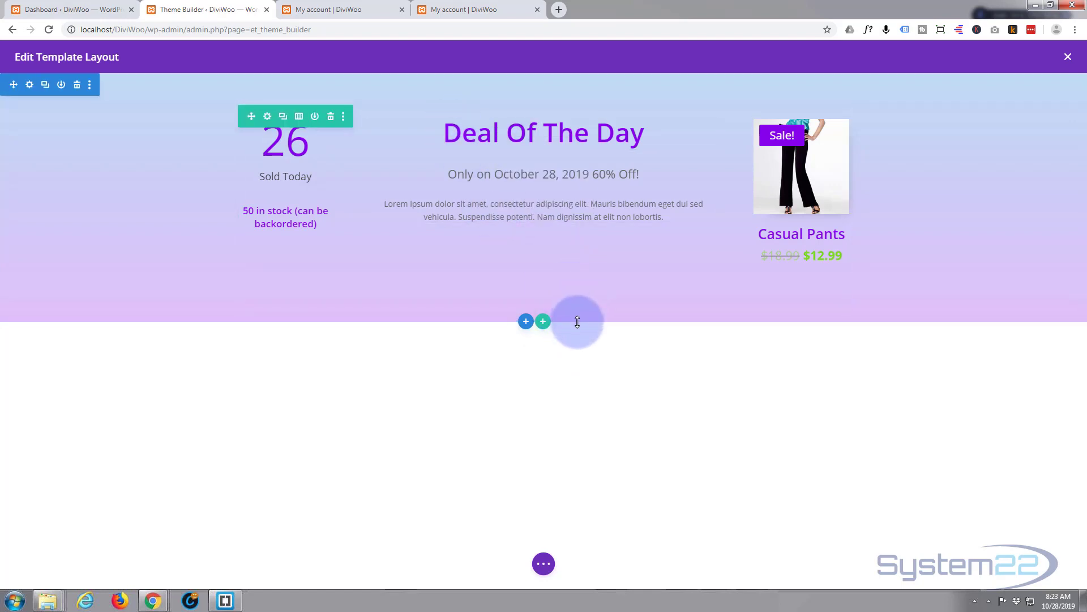
left_click_drag(579, 317, 575, 258)
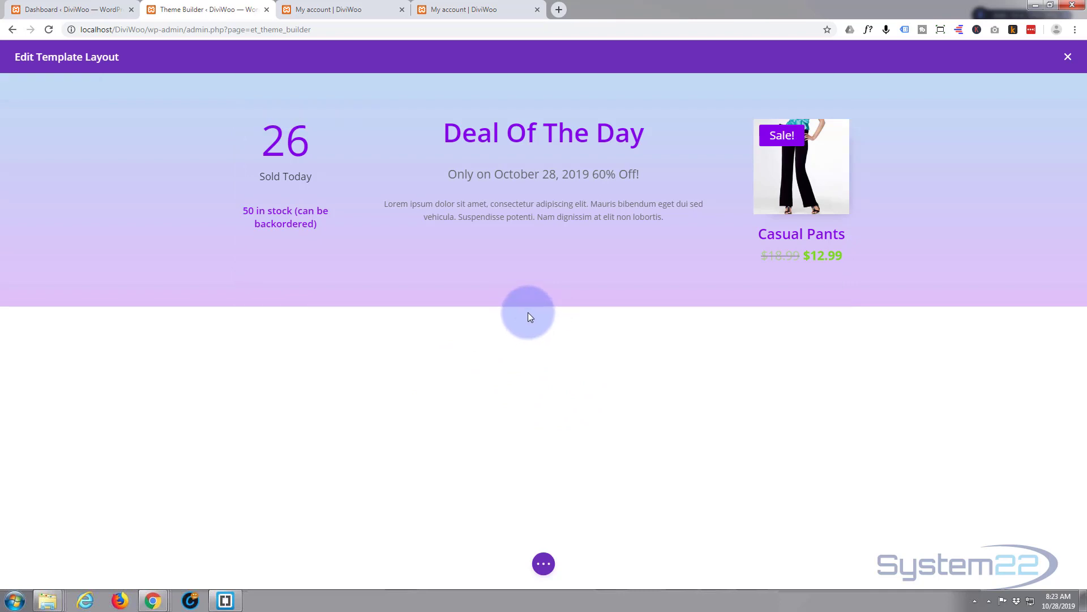
Step: Add a new regular section with a single-column row below the deal section
mouse_move(526, 305)
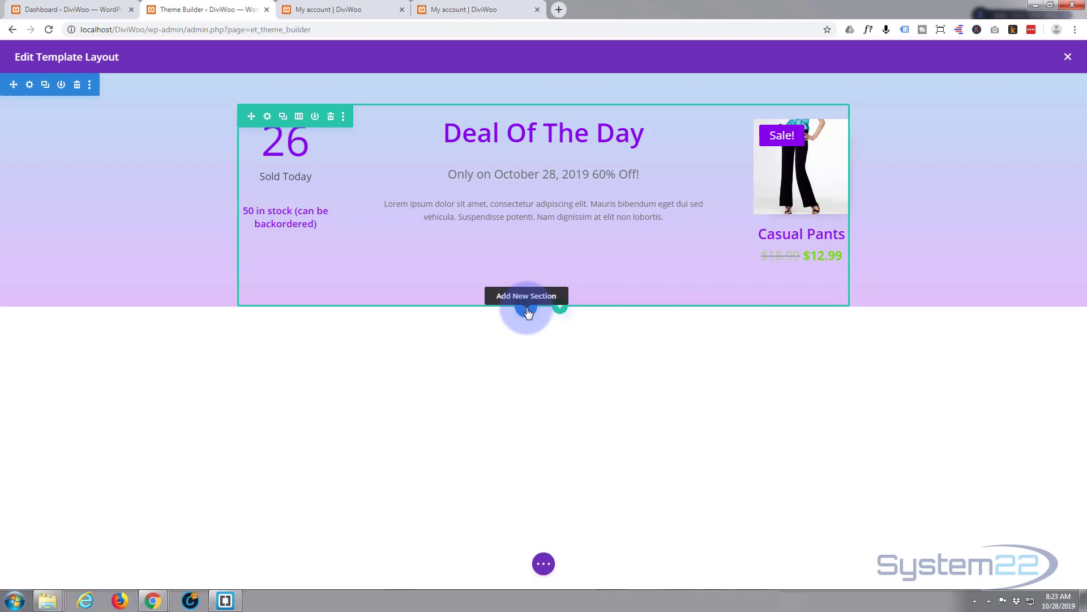
left_click(526, 308)
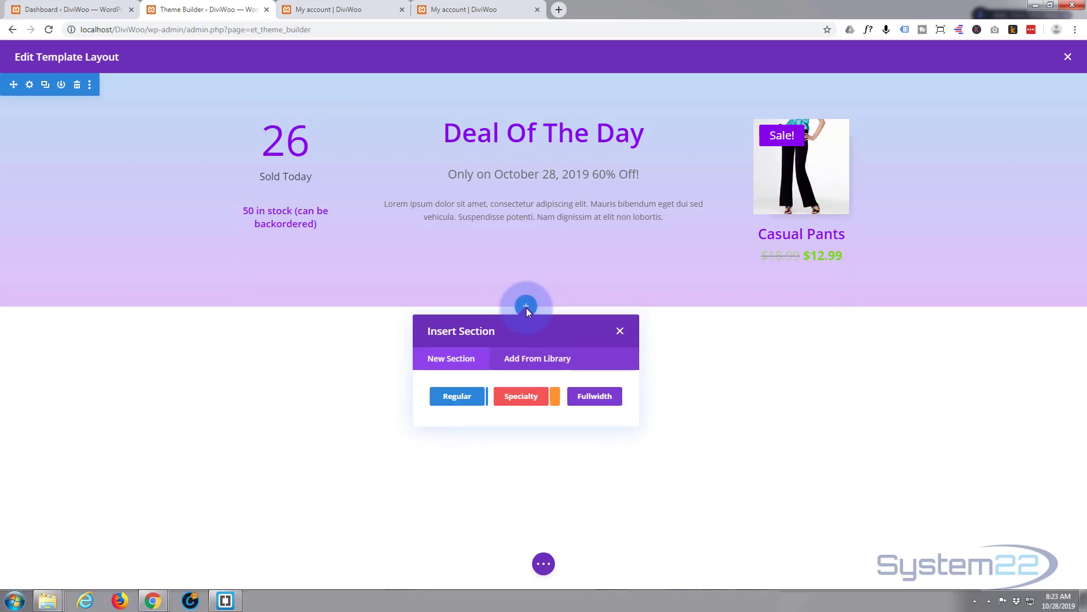
left_click(451, 401)
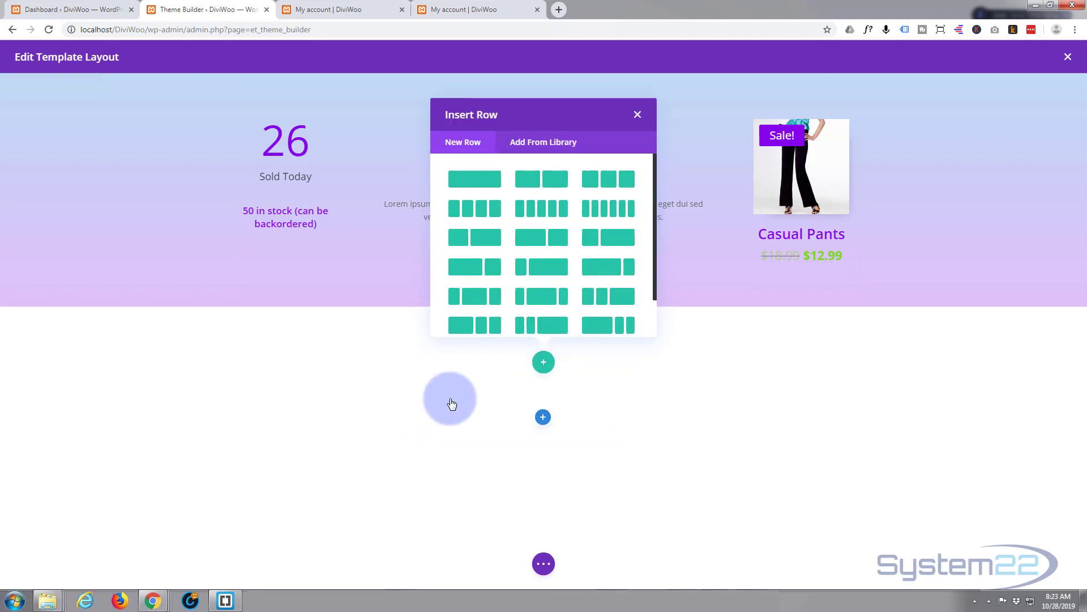
left_click(475, 180)
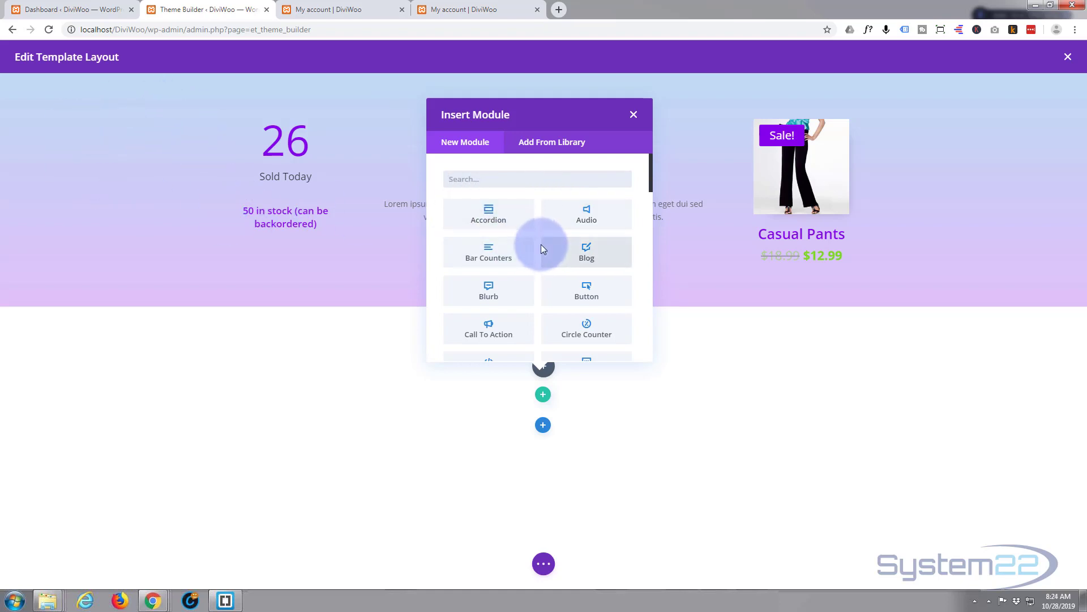
Step: Insert a Post Content module into the new single-column row
scroll(541, 244, "down", 2)
scroll(542, 243, "down", 1)
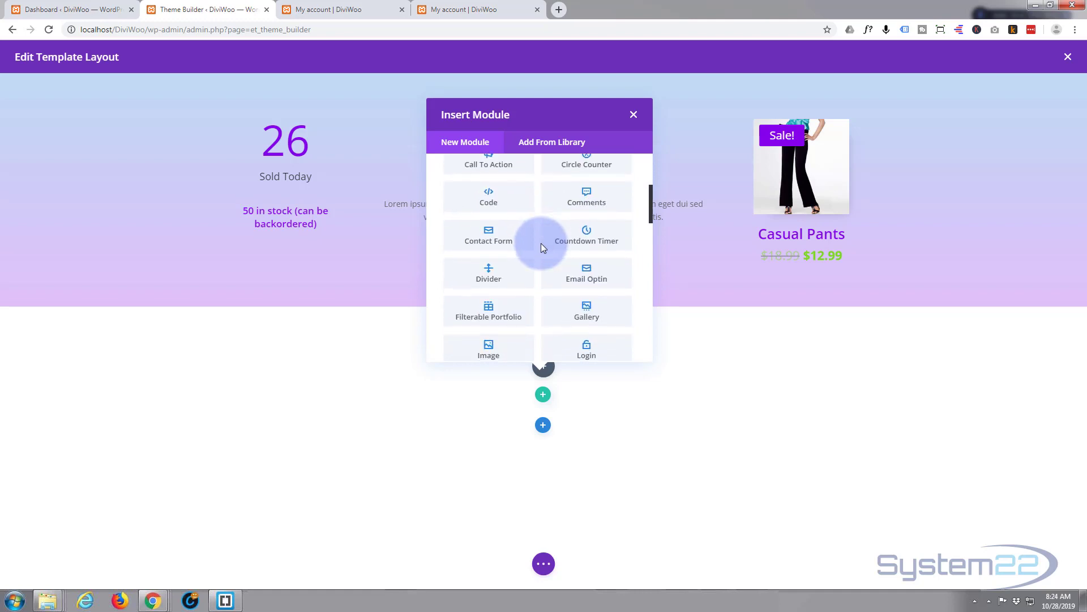
scroll(542, 243, "down", 2)
scroll(542, 243, "down", 1)
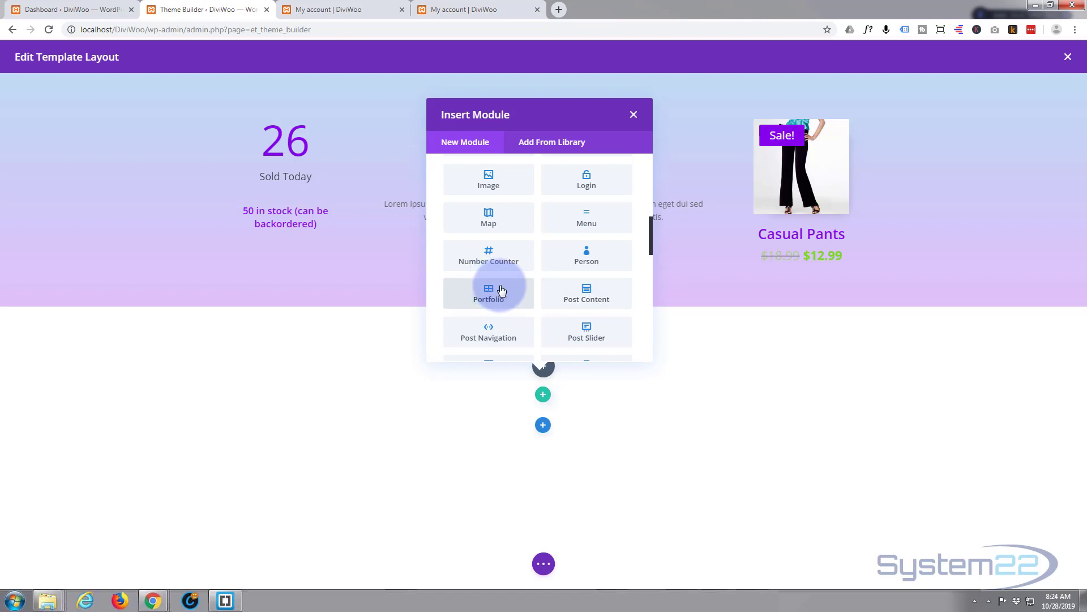
left_click(591, 295)
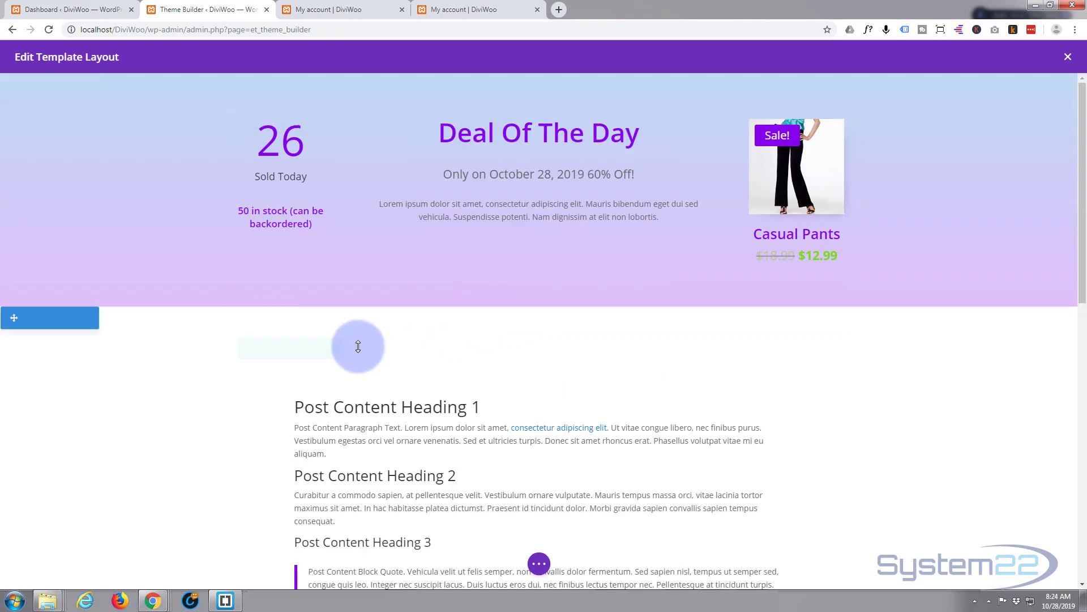
scroll(164, 397, "down", 2)
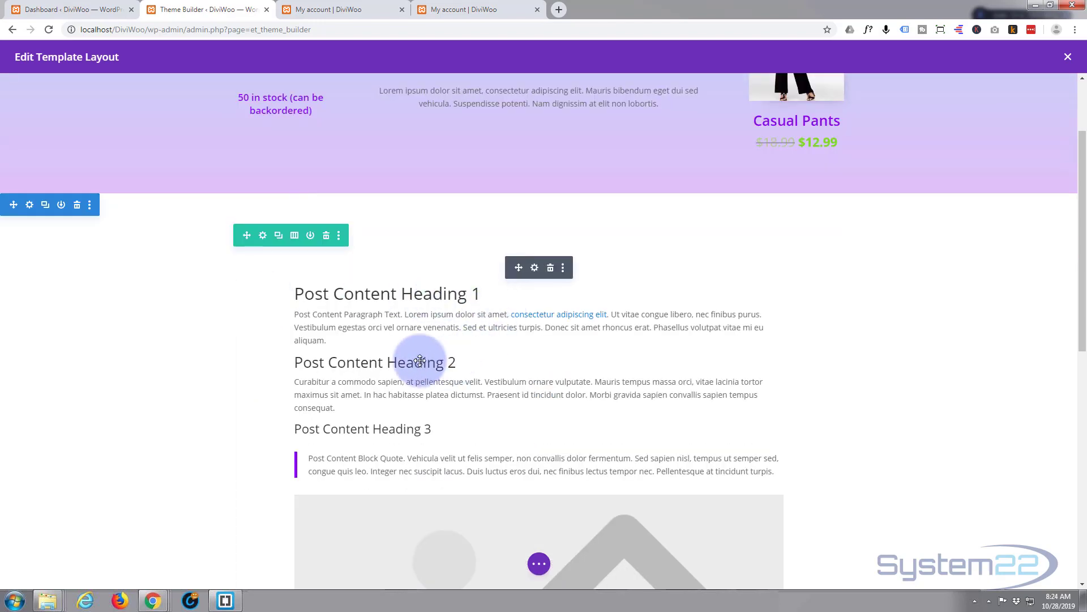
scroll(269, 339, "down", 3)
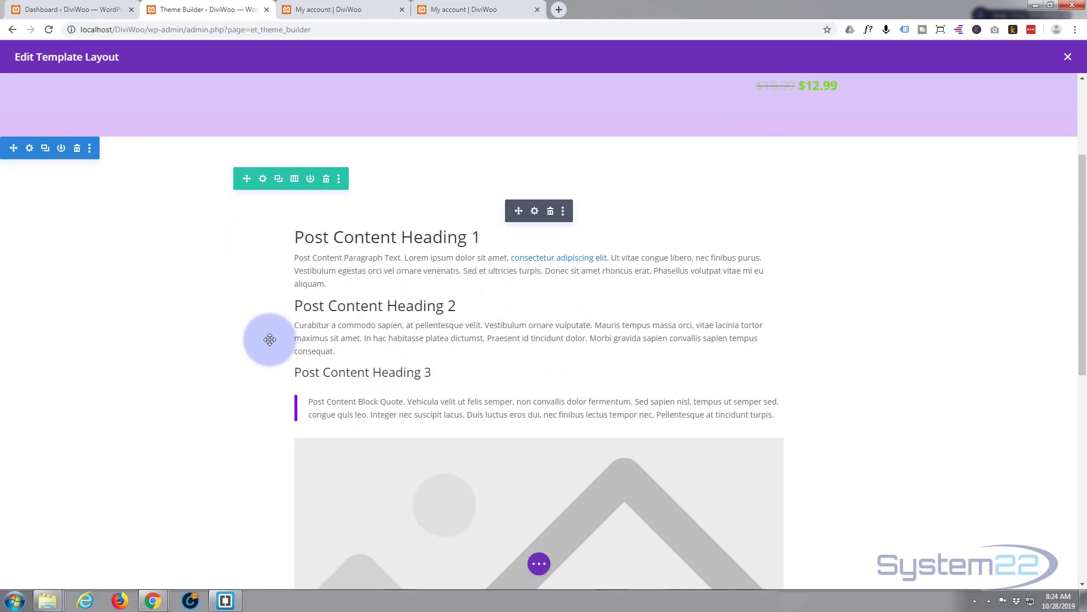
scroll(268, 347, "up", 2)
scroll(270, 352, "up", 2)
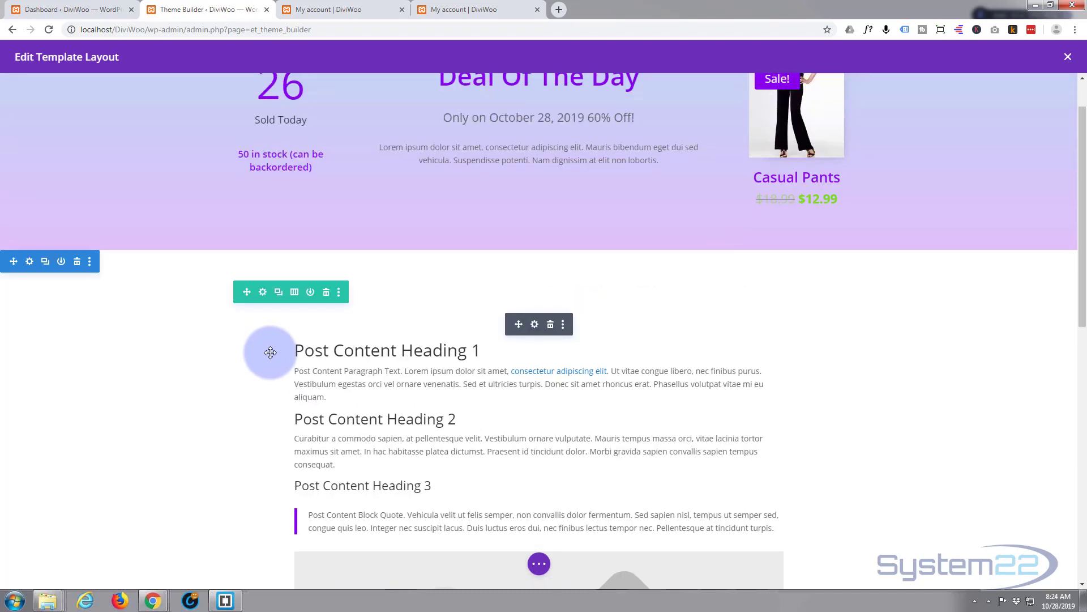
scroll(270, 353, "down", 1)
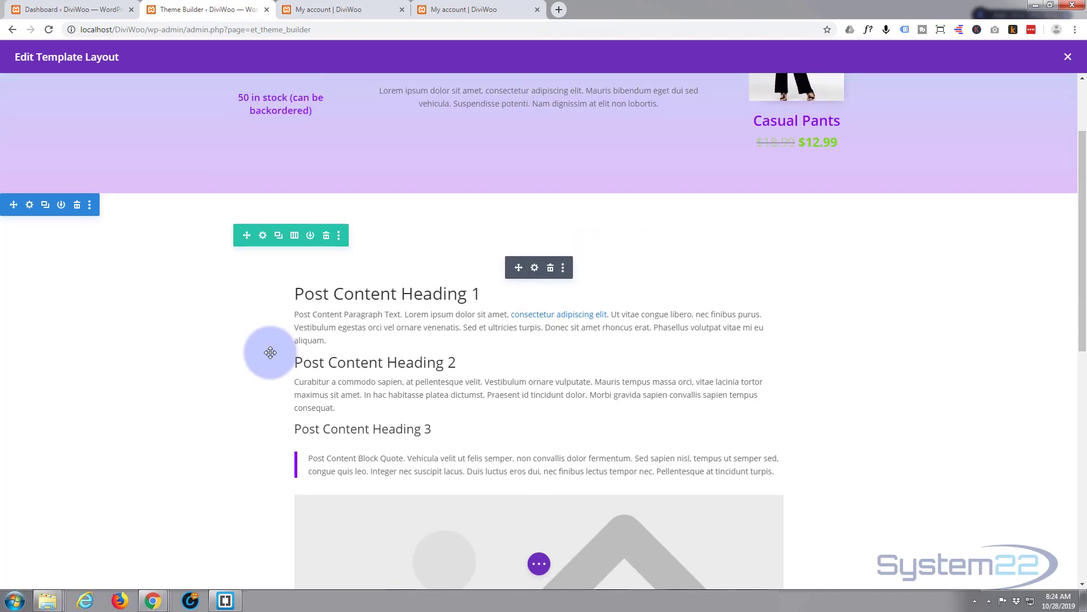
scroll(270, 352, "up", 1)
scroll(270, 352, "up", 1)
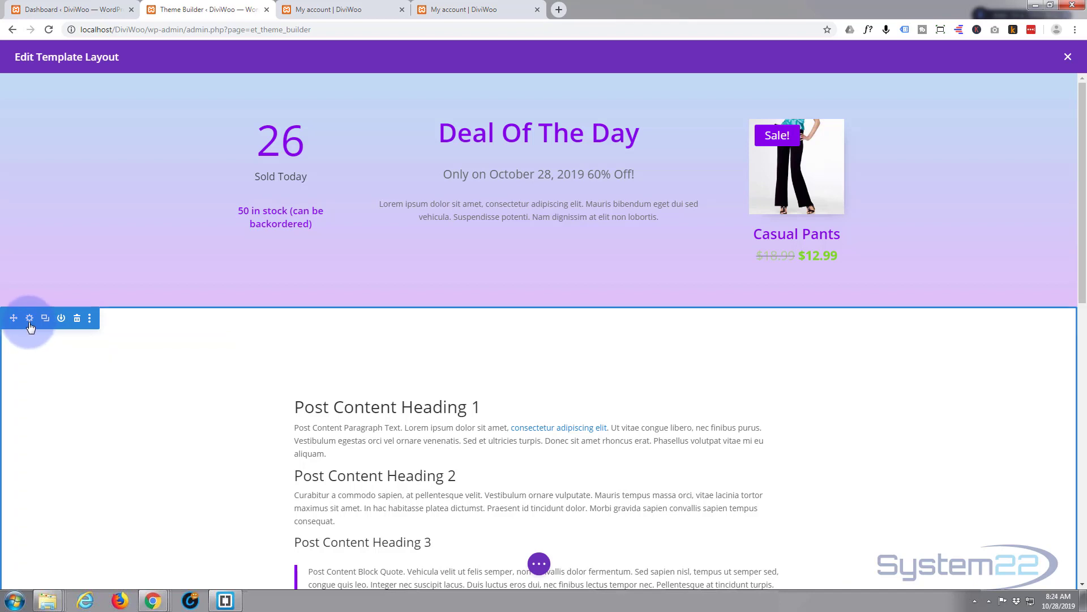
Step: Add a background gradient to the section that holds the post content
left_click(30, 319)
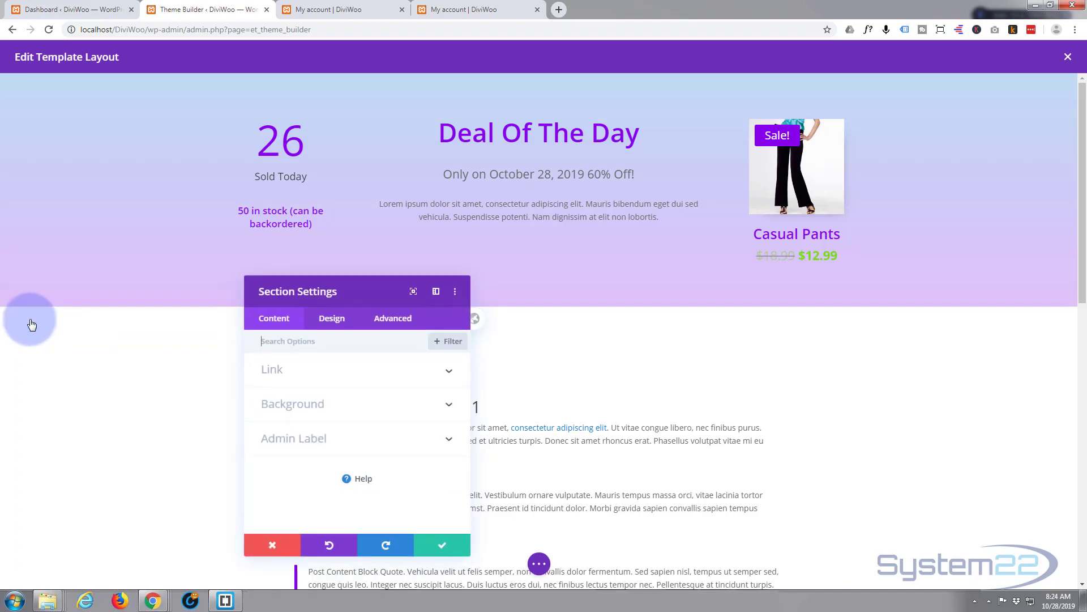
left_click(364, 404)
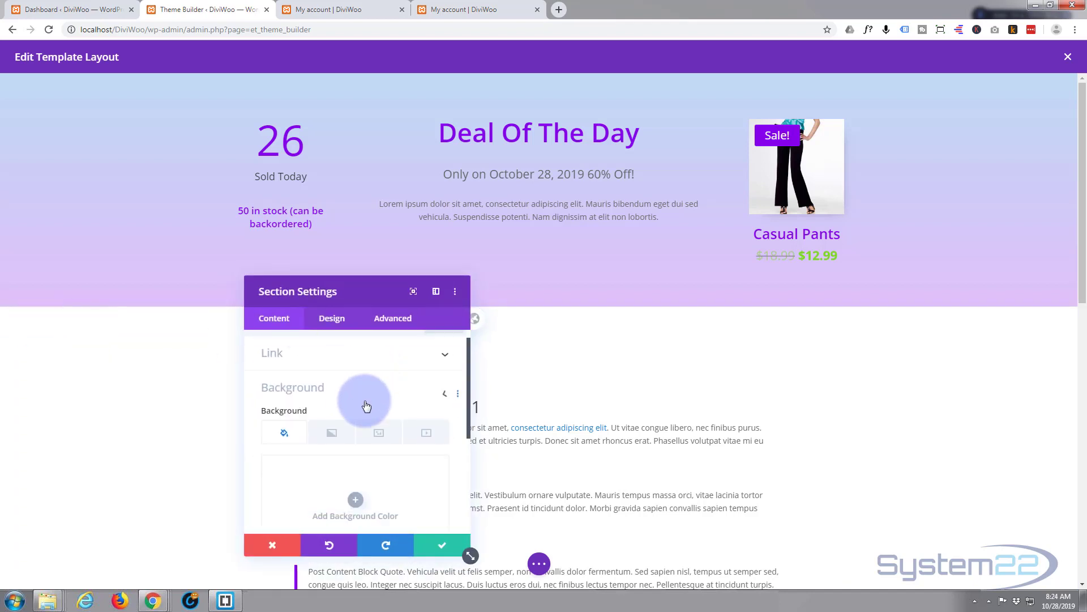
scroll(219, 418, "down", 2)
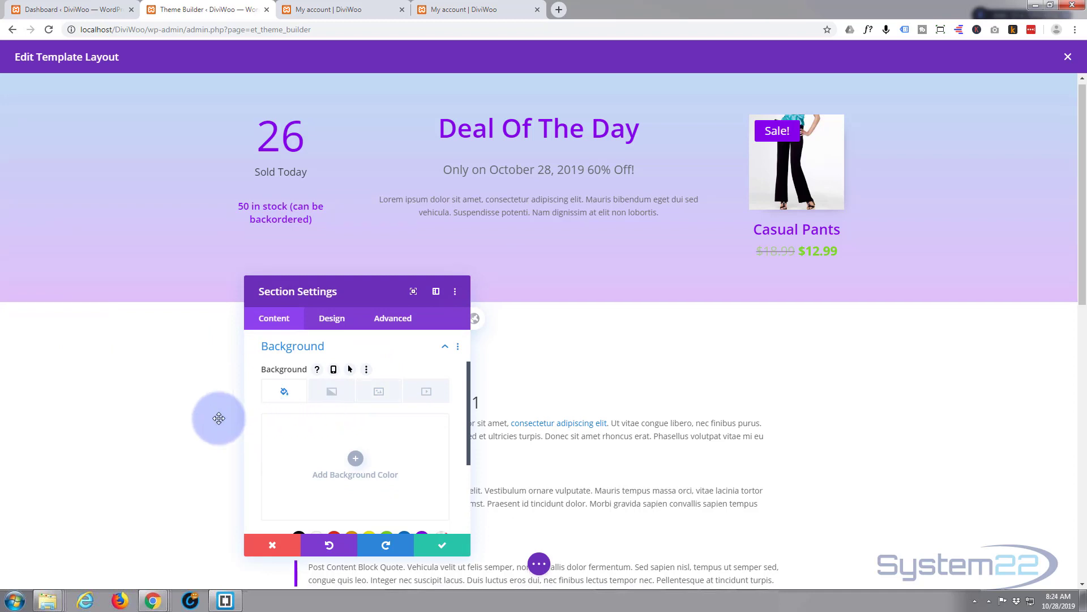
left_click(330, 396)
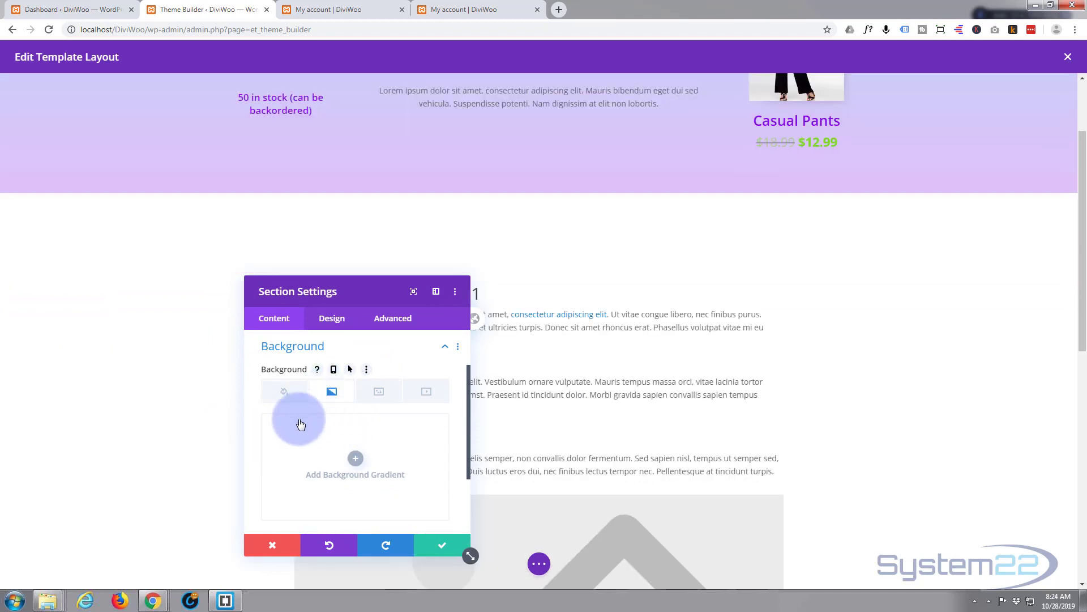
left_click(367, 458)
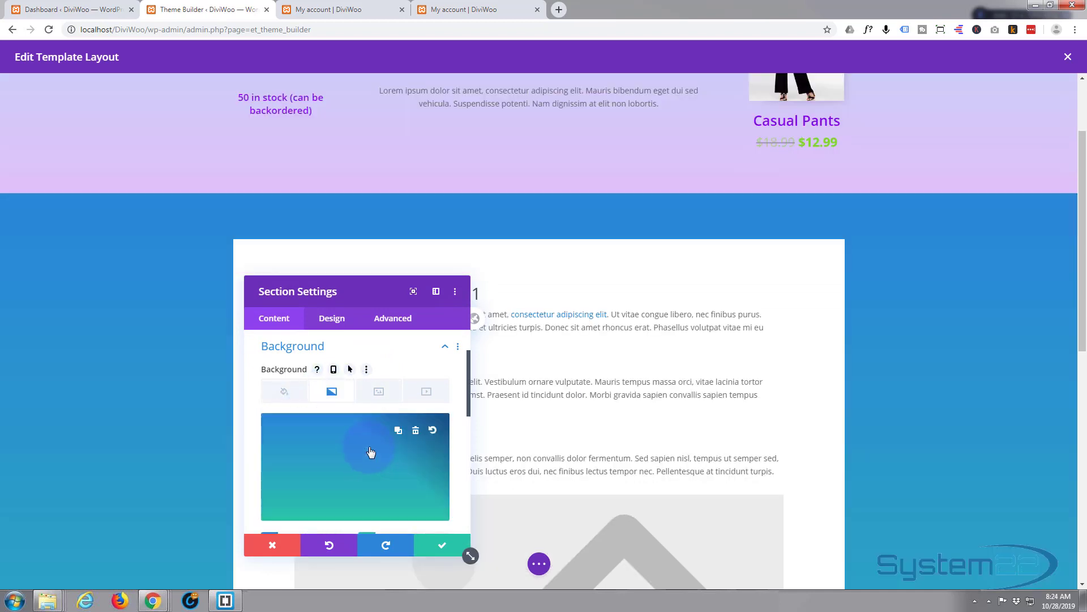
Step: Set the second color of the post content section's gradient to purple #8300e9
scroll(371, 452, "down", 2)
scroll(370, 447, "down", 2)
scroll(369, 444, "up", 1)
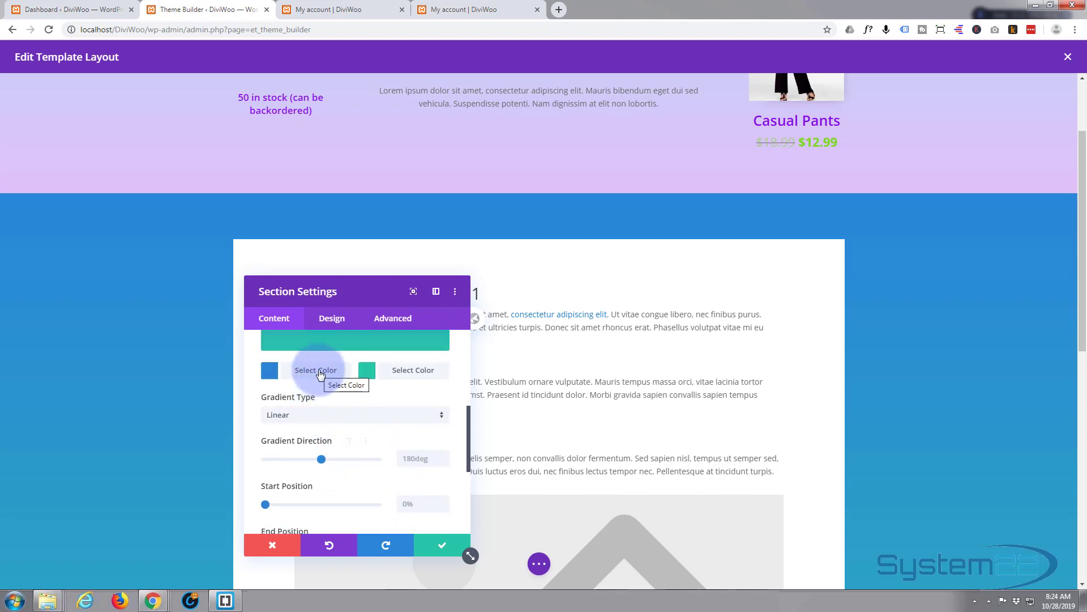
left_click(415, 375)
scroll(403, 454, "down", 2)
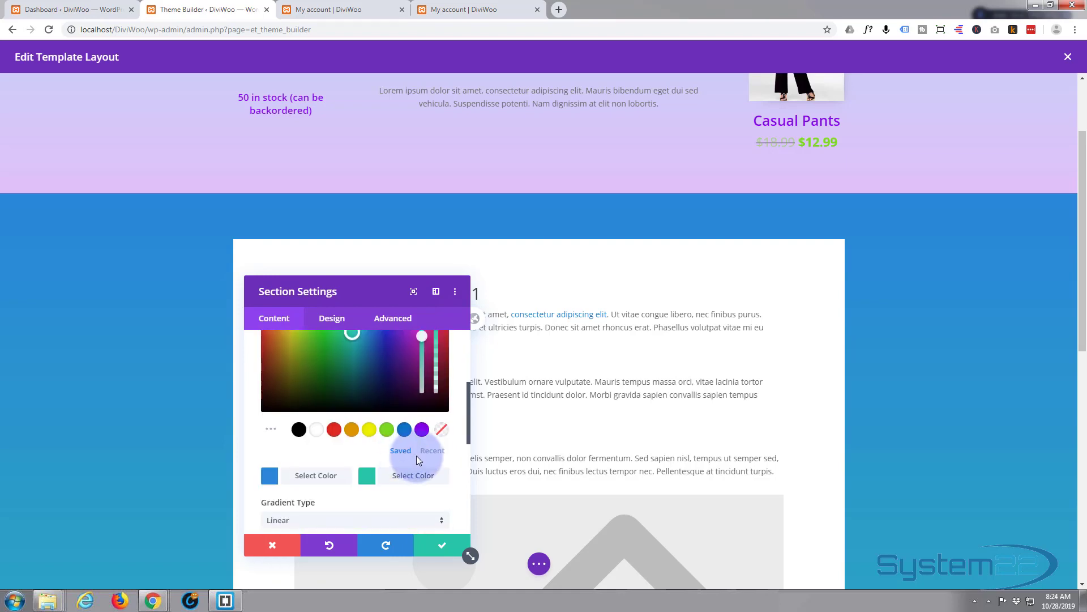
left_click(422, 429)
scroll(134, 414, "down", 1)
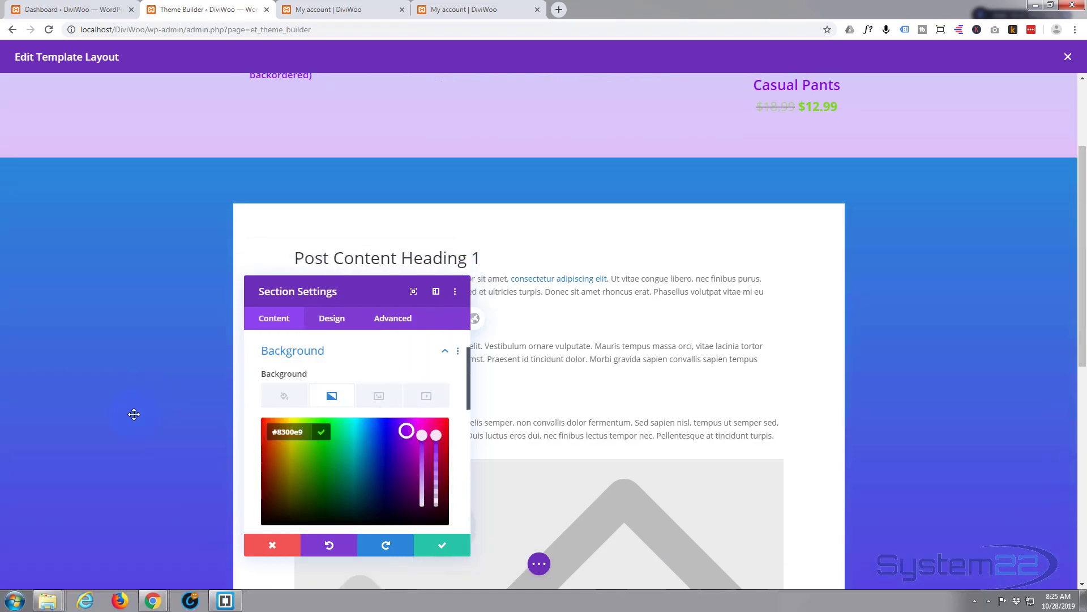
scroll(133, 414, "down", 5)
scroll(134, 414, "up", 5)
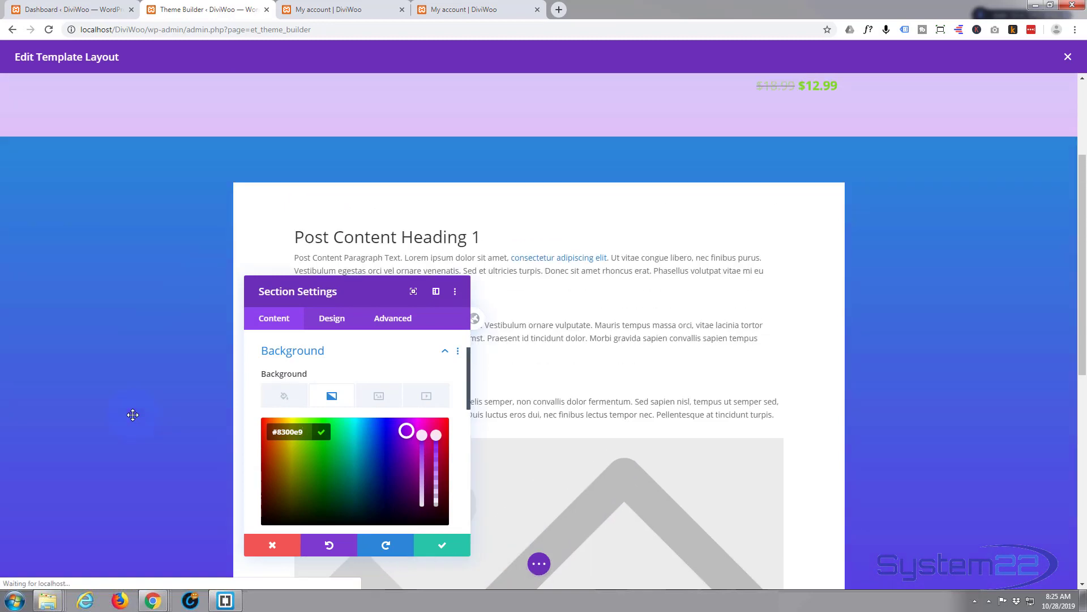
scroll(133, 414, "up", 2)
scroll(133, 415, "down", 3)
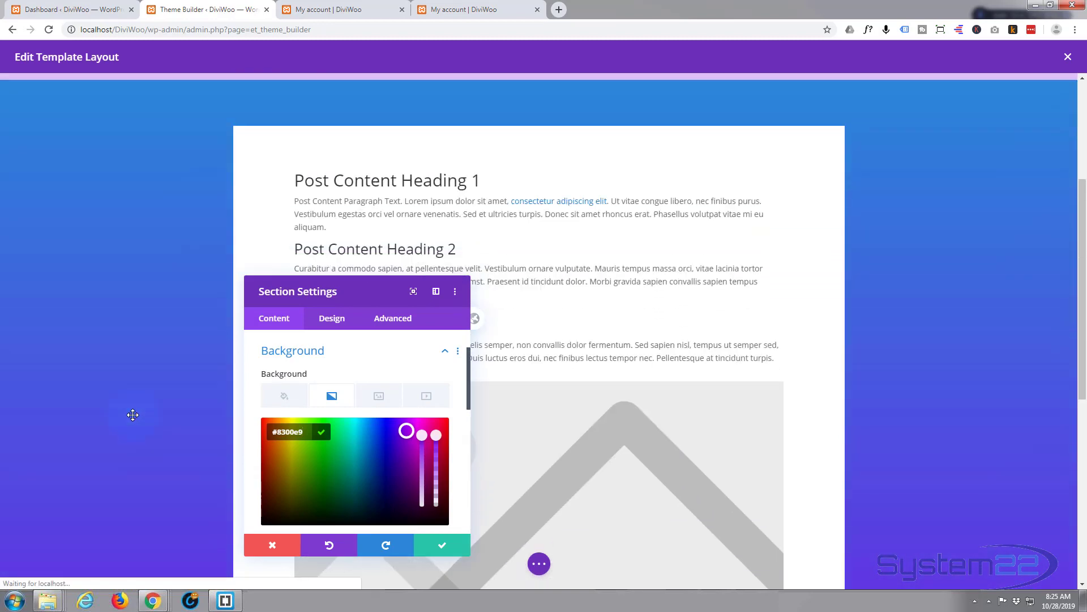
Step: Set the first color of the post content section's gradient to purple #8300e9
scroll(357, 405, "down", 1)
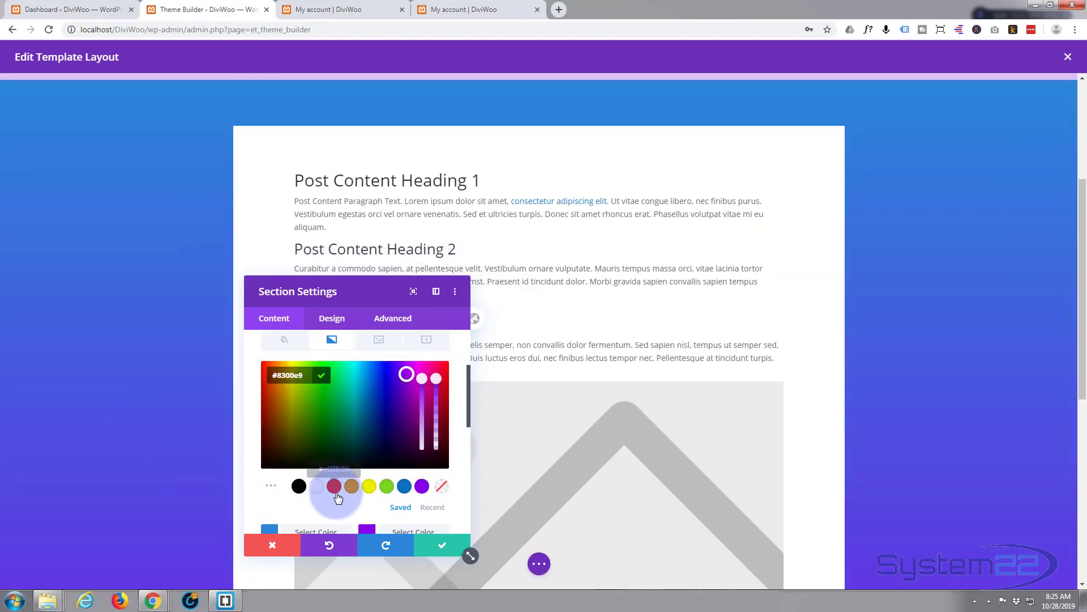
scroll(326, 491, "down", 2)
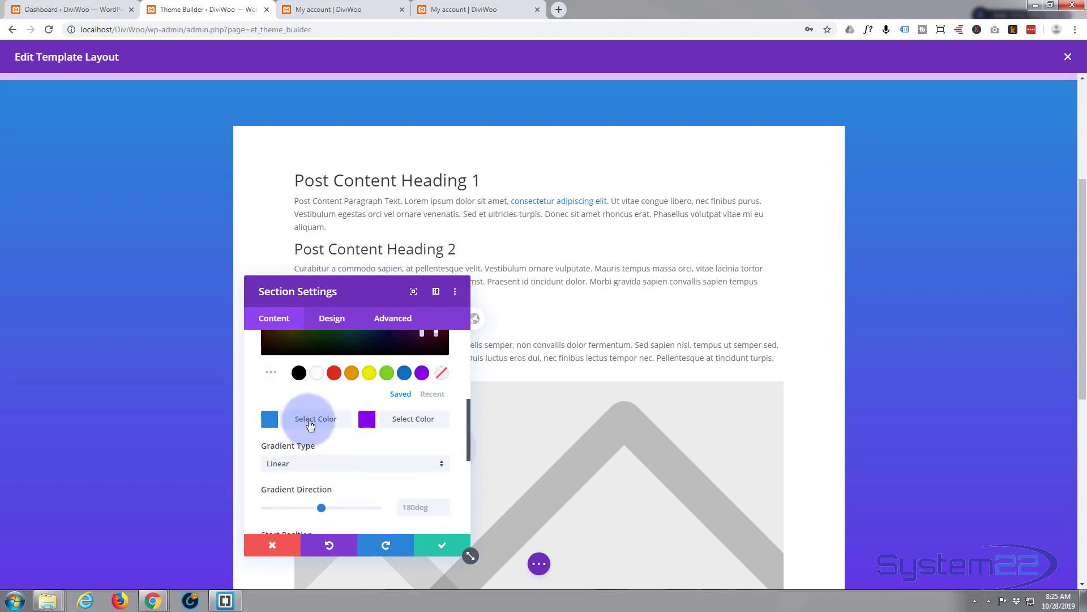
left_click(310, 425)
left_click(322, 466)
left_click(420, 434)
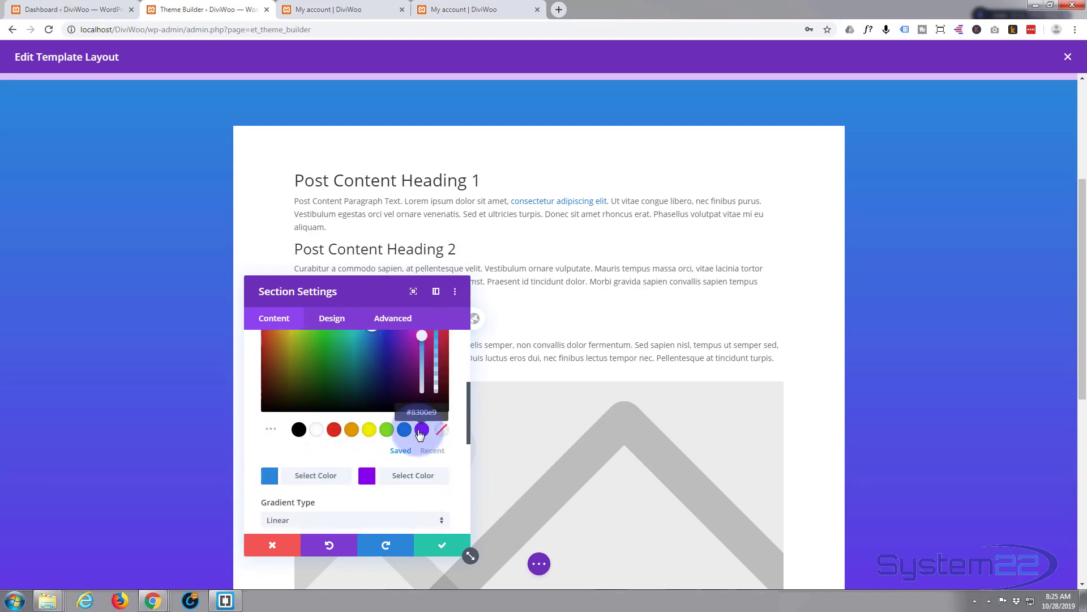
left_click(420, 434)
Step: Set the gradient's second color to blue #0c71c3 and save the section settings
scroll(358, 448, "down", 2)
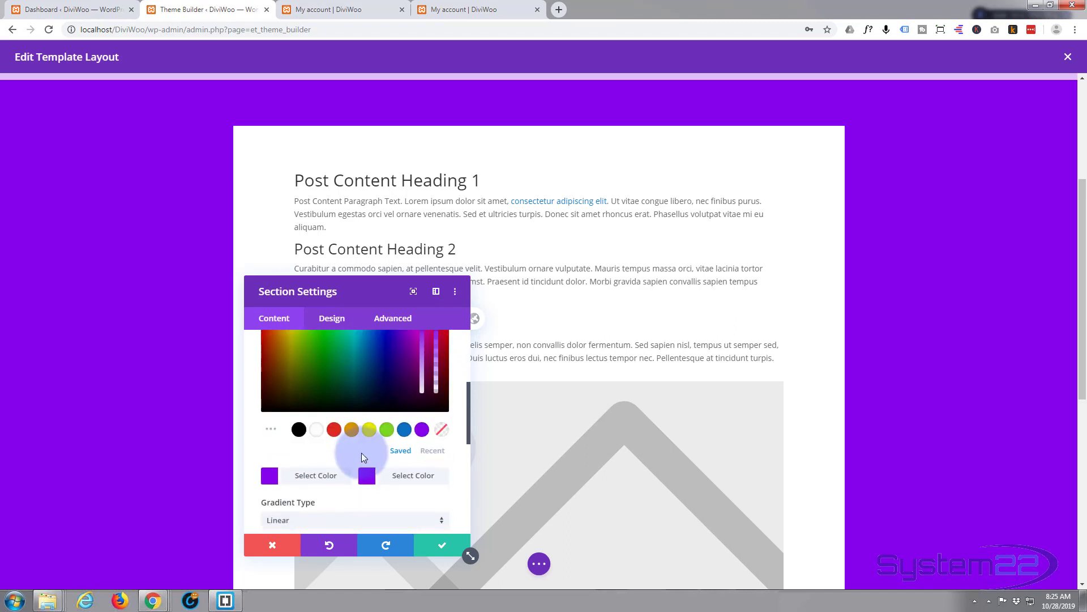
left_click(401, 481)
scroll(398, 460, "down", 3)
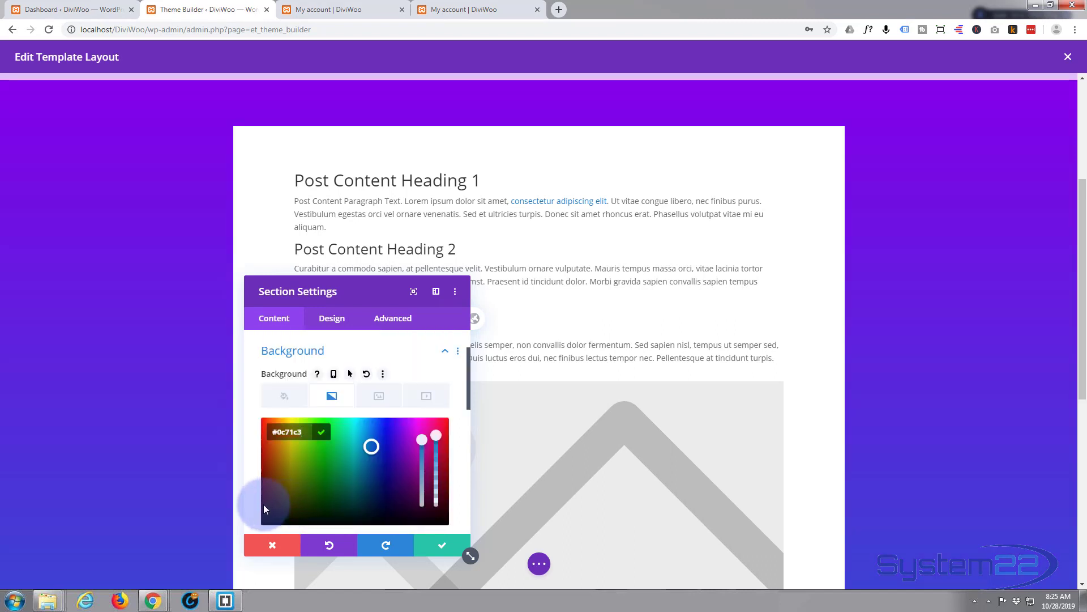
left_click(443, 547)
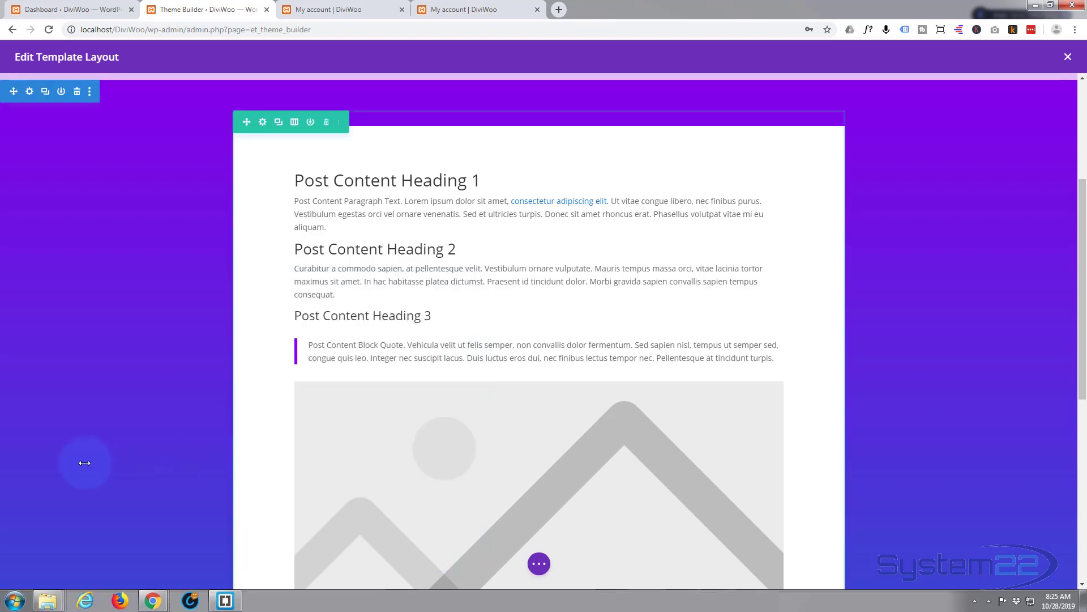
Step: Set the Post Content module's body text color to white #ffffff
scroll(160, 396, "up", 2)
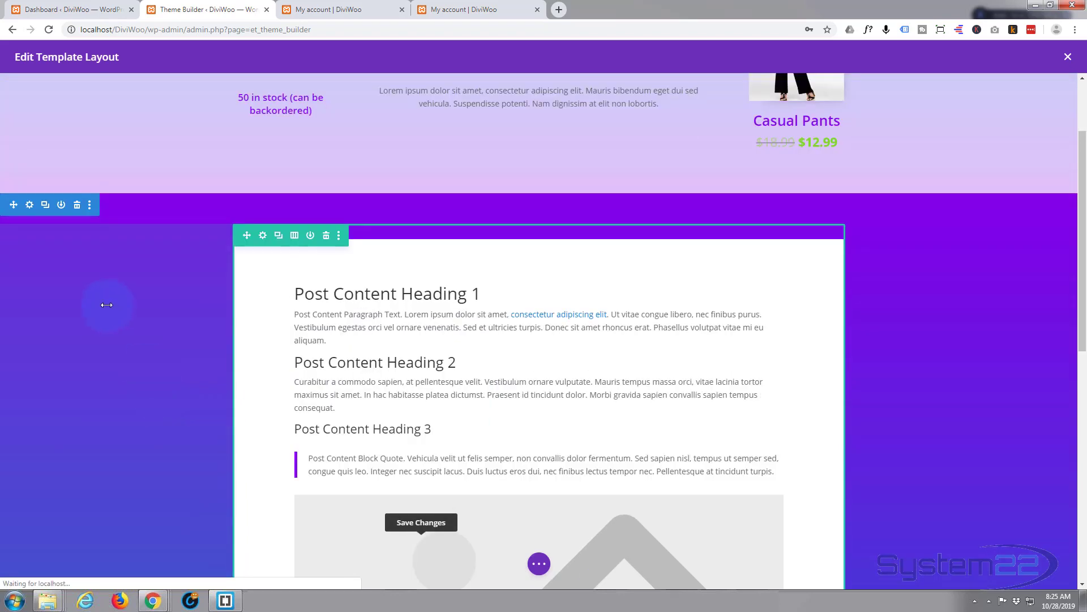
mouse_move(553, 317)
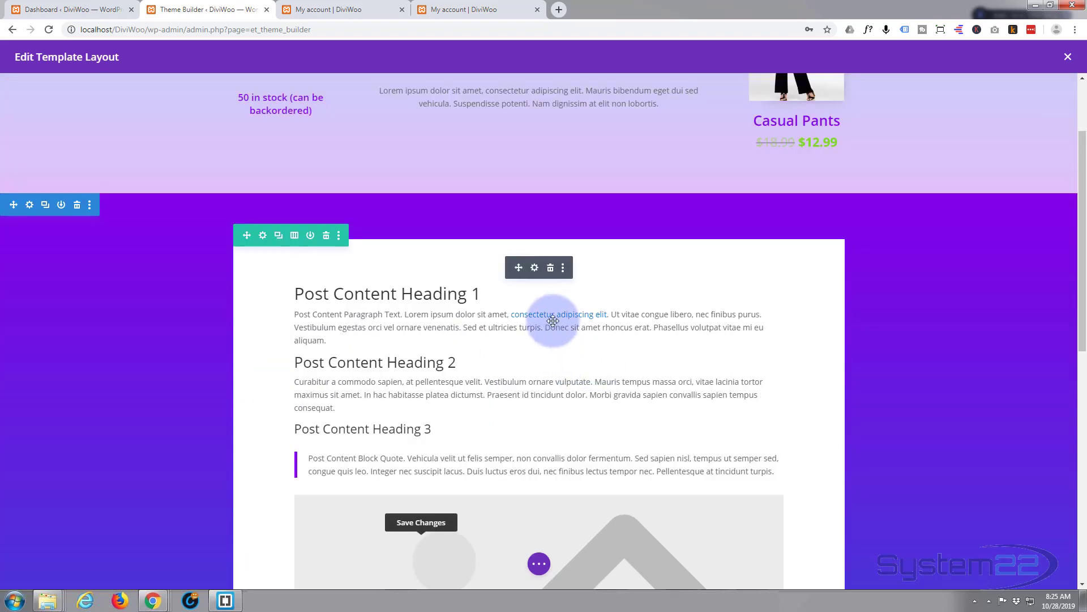
left_click(535, 269)
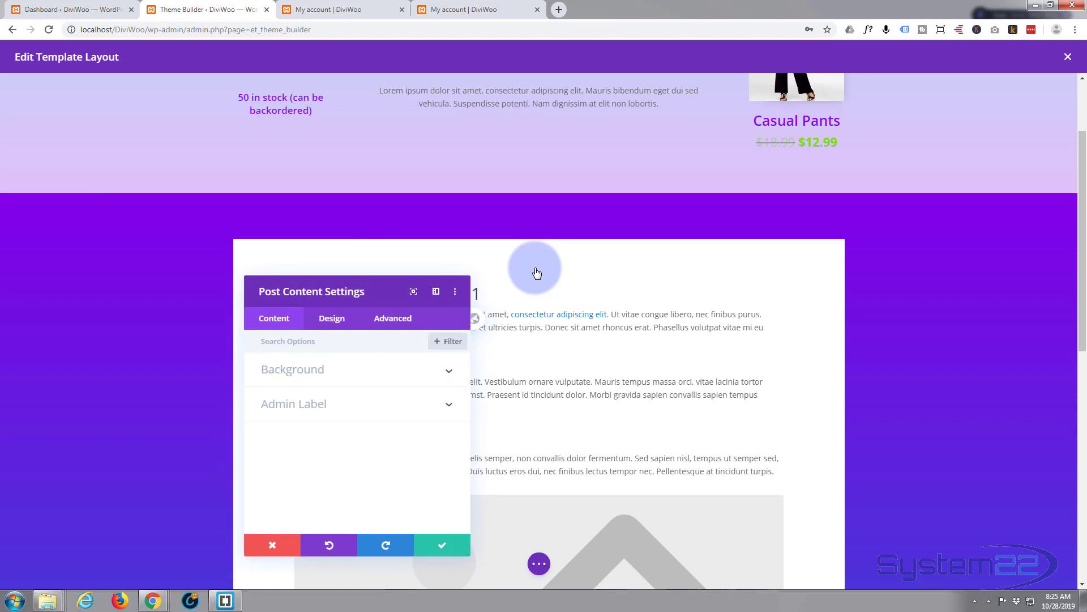
left_click(333, 319)
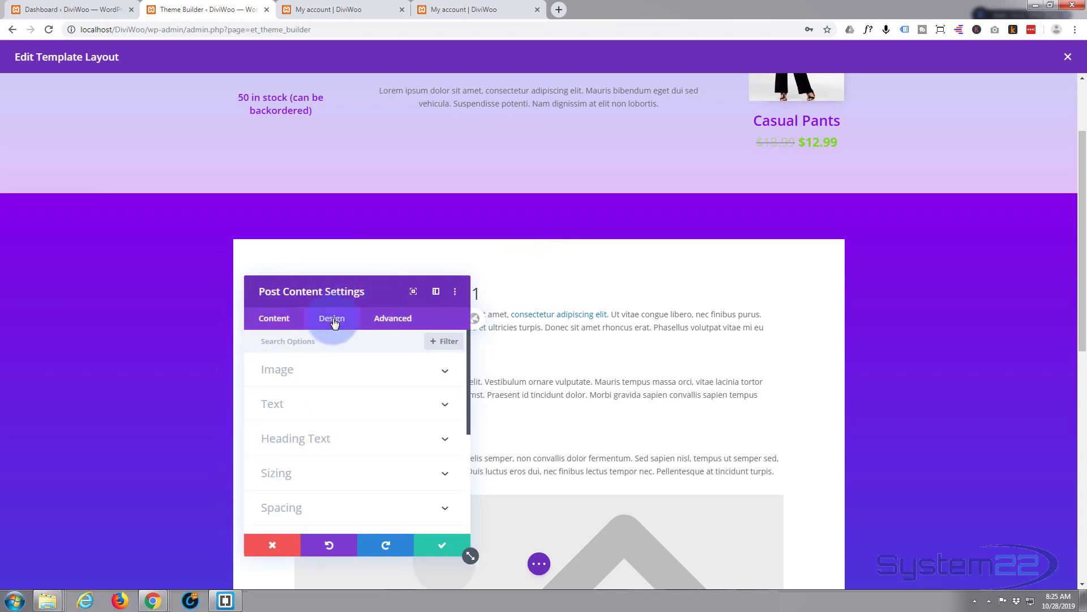
left_click(340, 411)
scroll(369, 403, "down", 5)
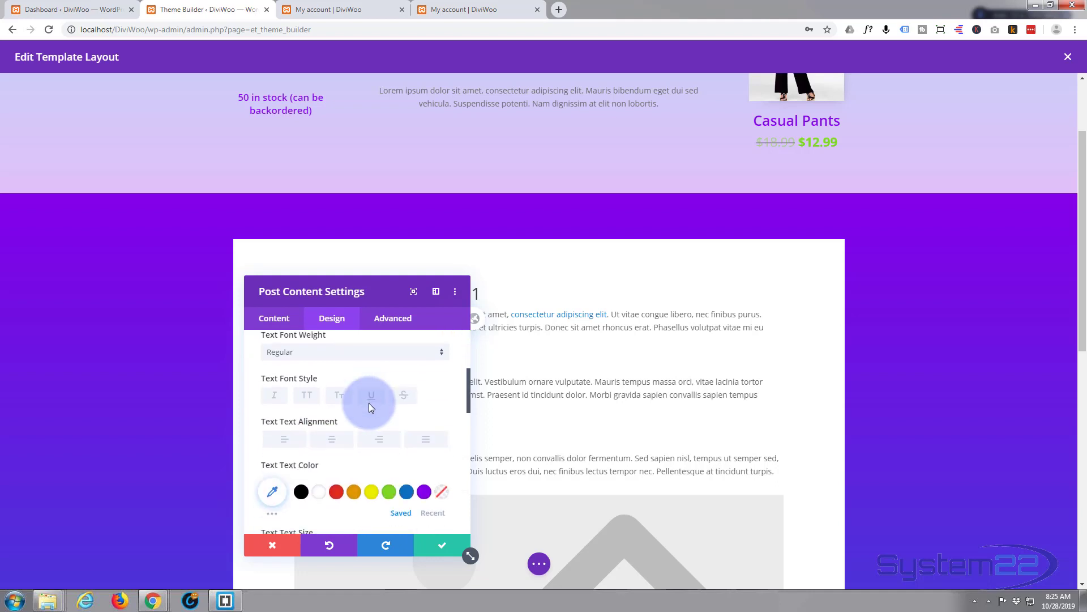
scroll(369, 405, "down", 4)
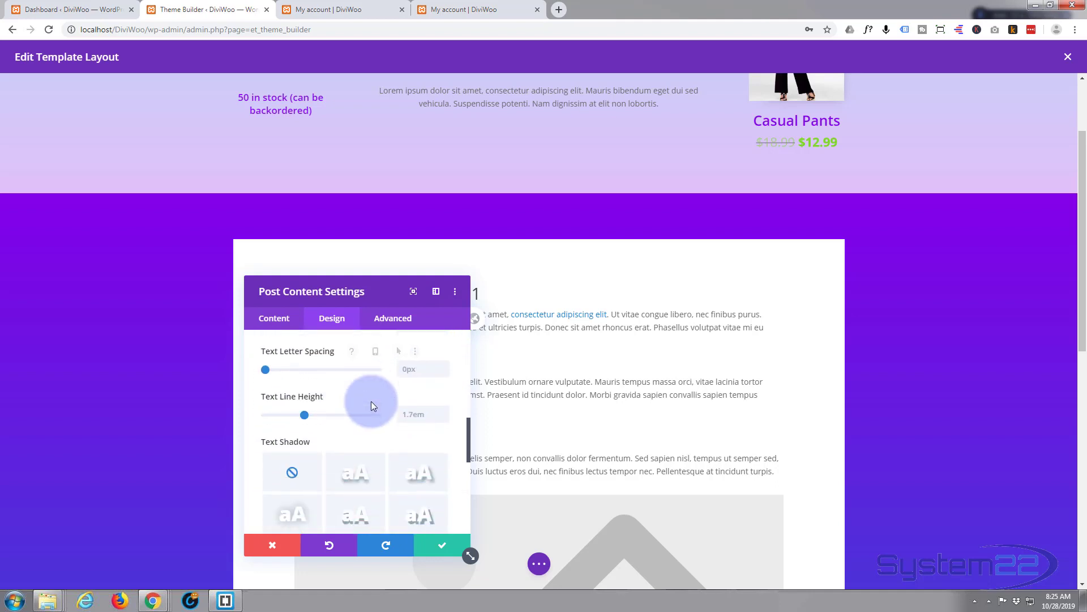
scroll(374, 406, "up", 3)
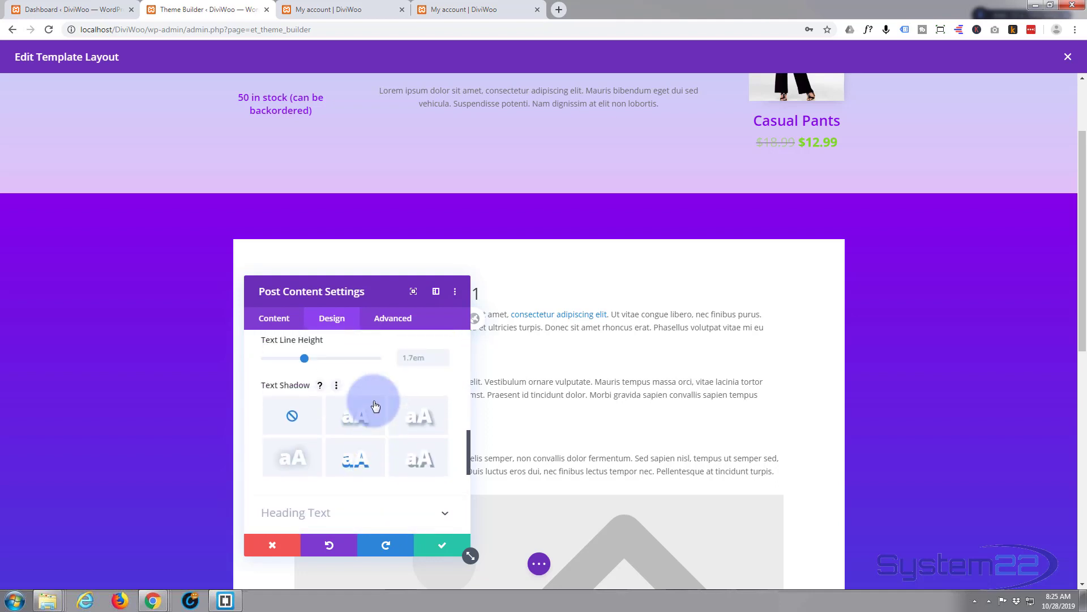
scroll(373, 400, "up", 1)
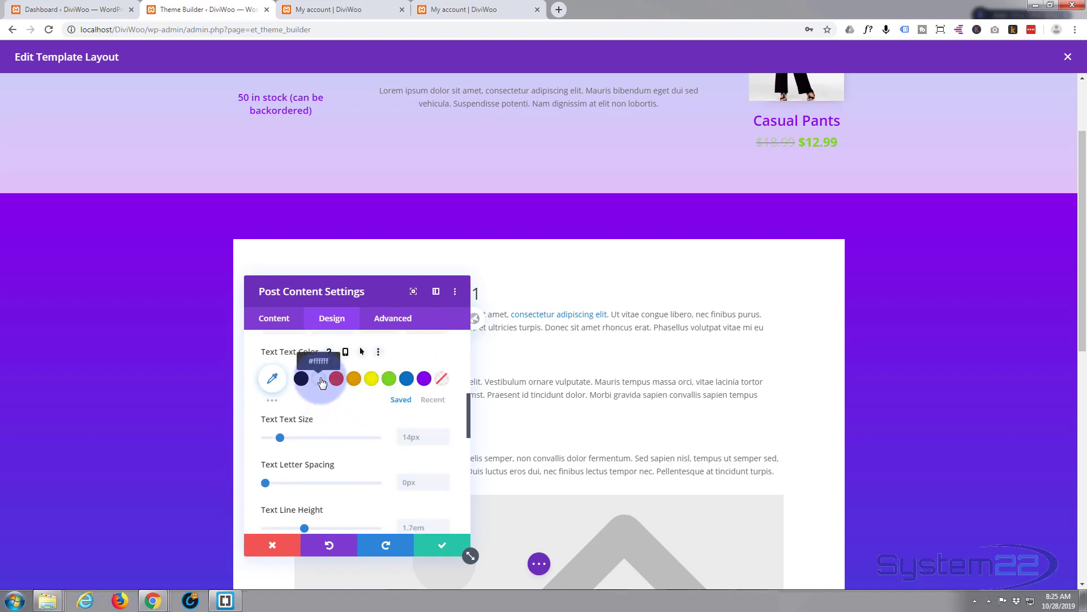
left_click(320, 379)
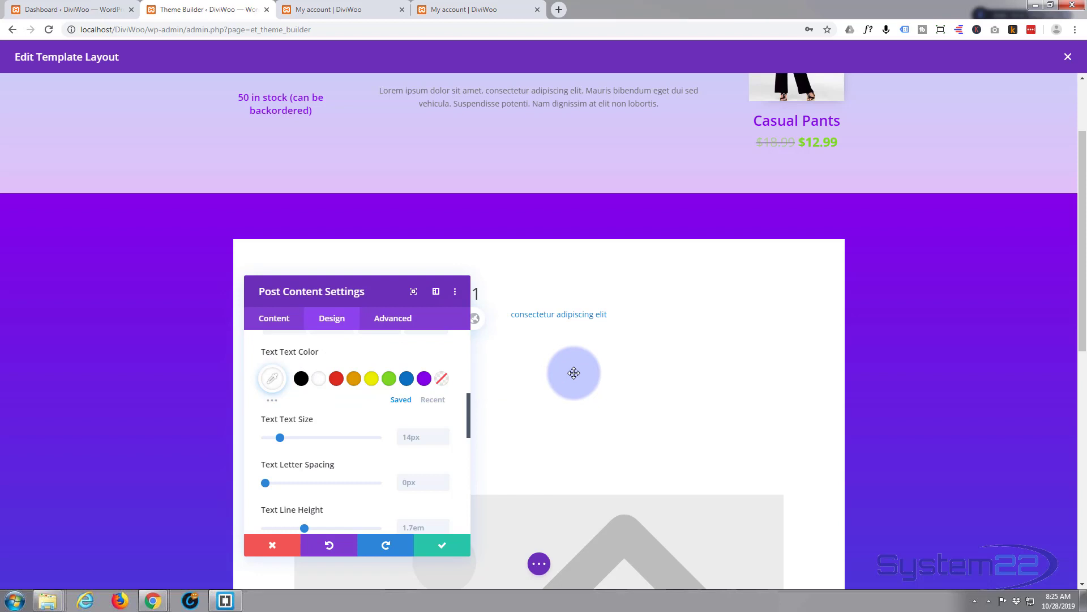
Step: Set the Post Content module's link text color to white and collapse the text options
left_click_drag(381, 287, 155, 257)
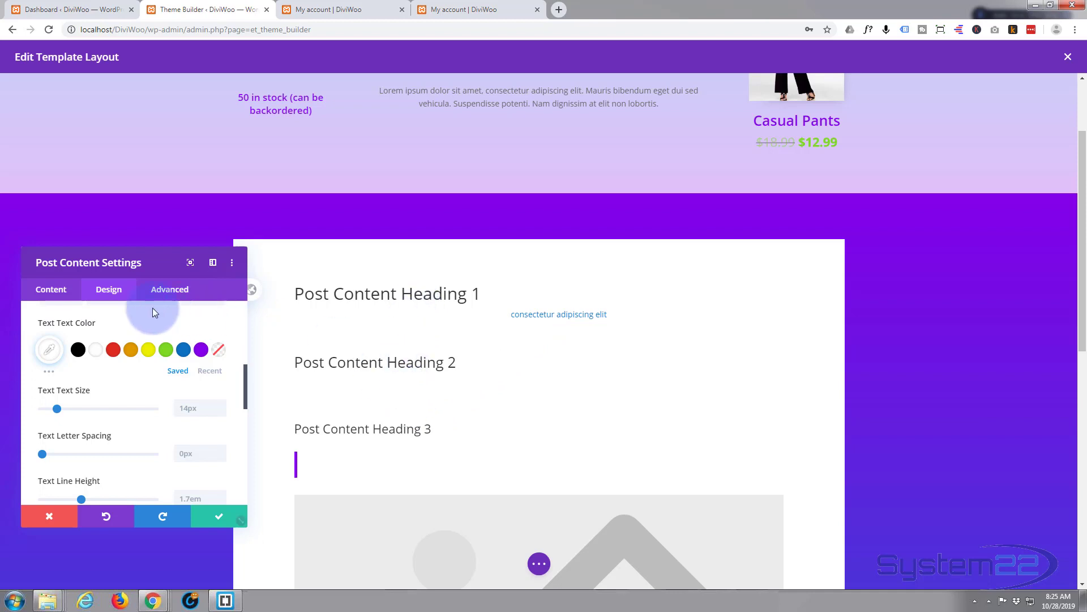
left_click_drag(149, 261, 757, 291)
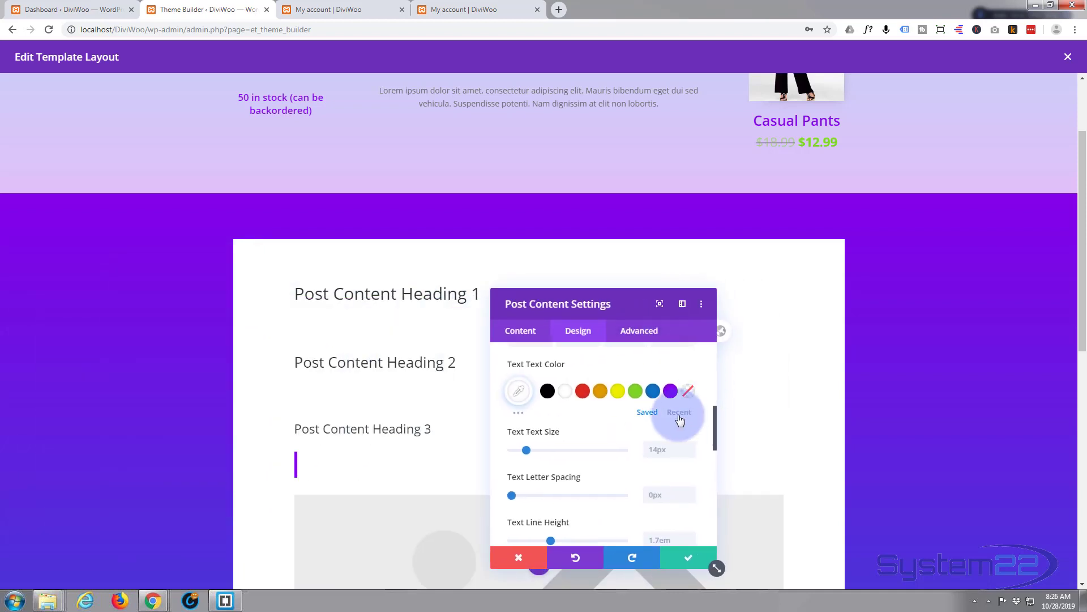
scroll(605, 425, "up", 5)
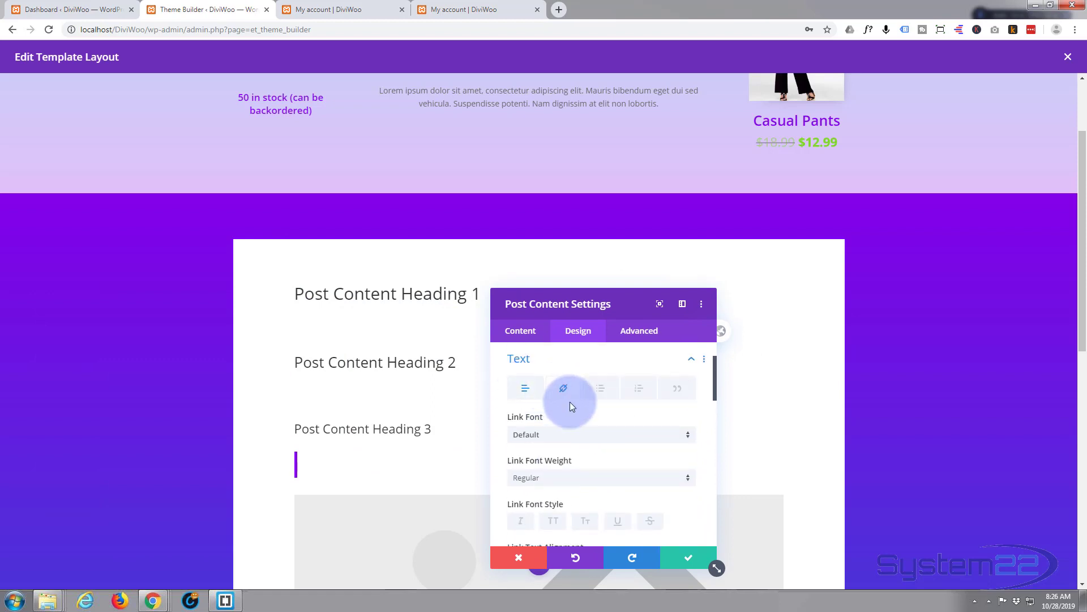
scroll(570, 402, "down", 3)
left_click_drag(631, 305, 838, 295)
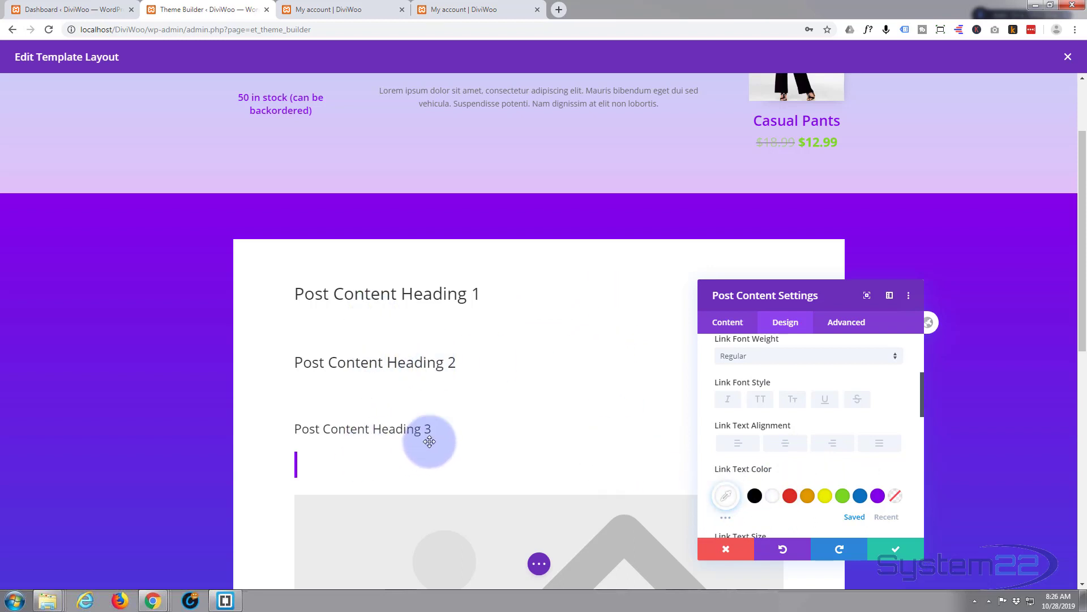
scroll(793, 388, "up", 3)
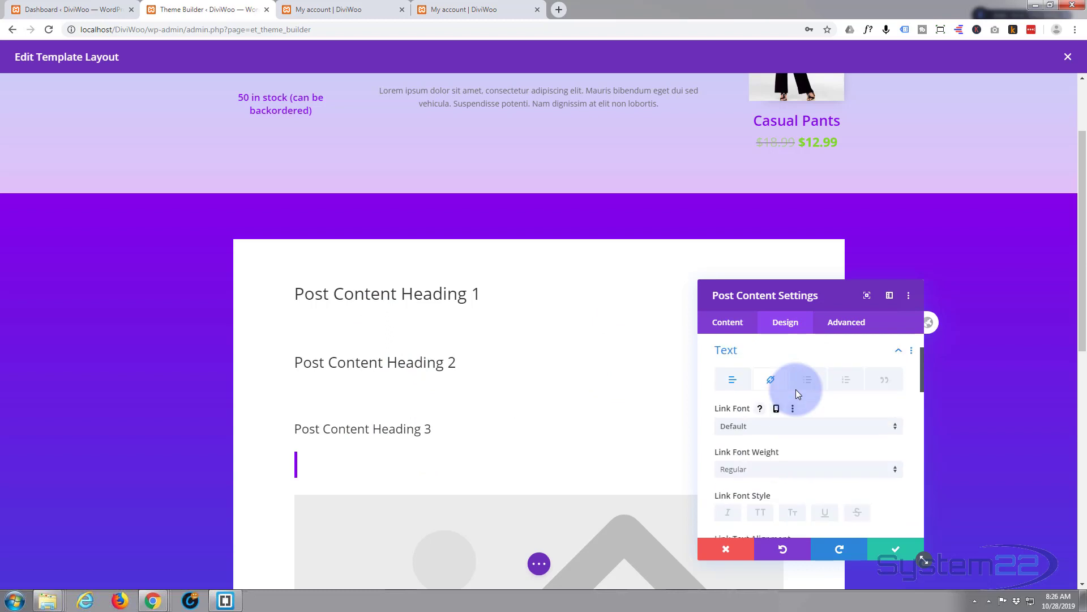
left_click(813, 406)
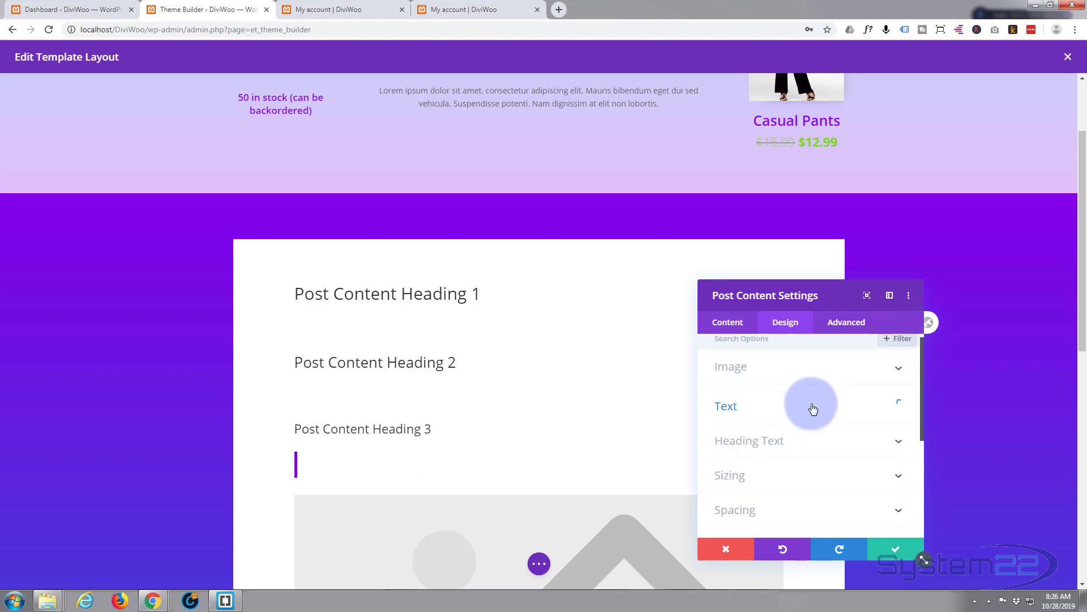
Step: Set the Post Content module's Heading 1 and Heading 2 text colors to white #ffffff
left_click(825, 441)
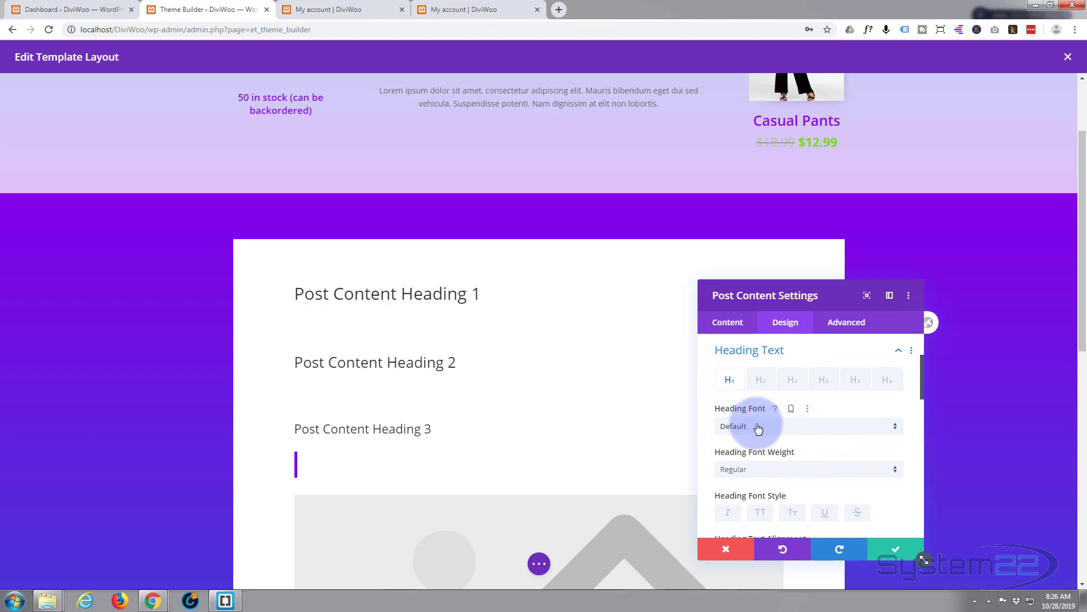
scroll(756, 426, "down", 3)
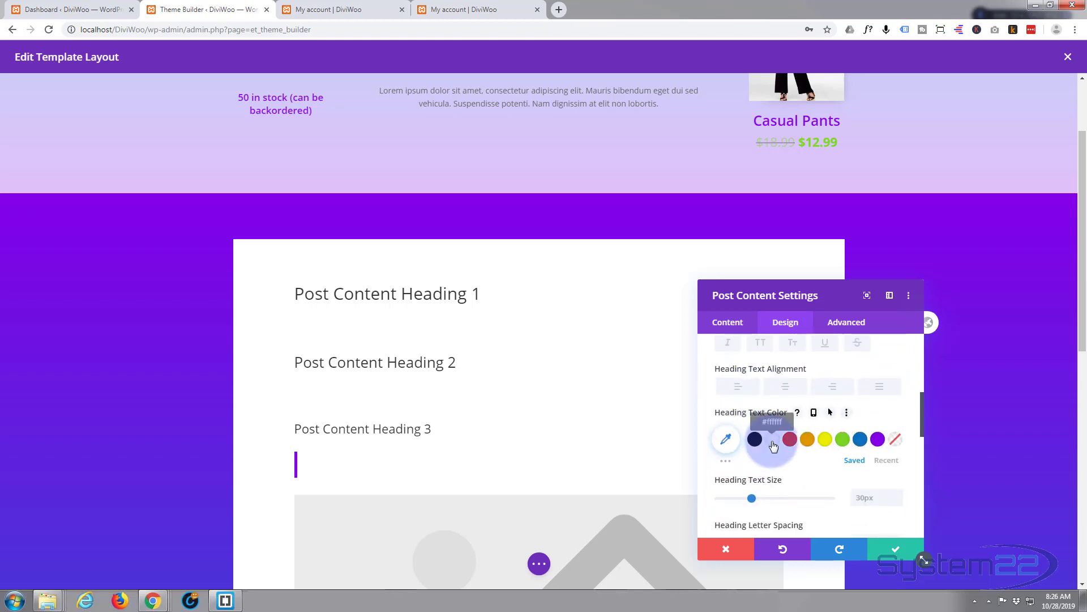
left_click(772, 440)
scroll(770, 453, "up", 3)
left_click(761, 380)
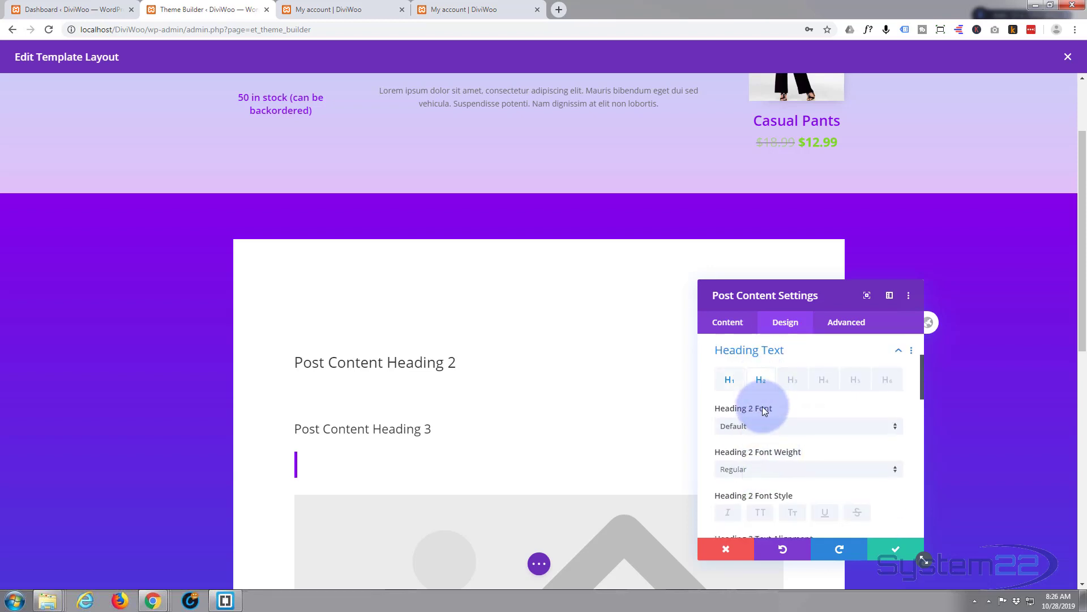
scroll(765, 413, "down", 3)
left_click(774, 439)
Step: Set the Post Content module's Heading 3 text color to white
scroll(781, 448, "up", 3)
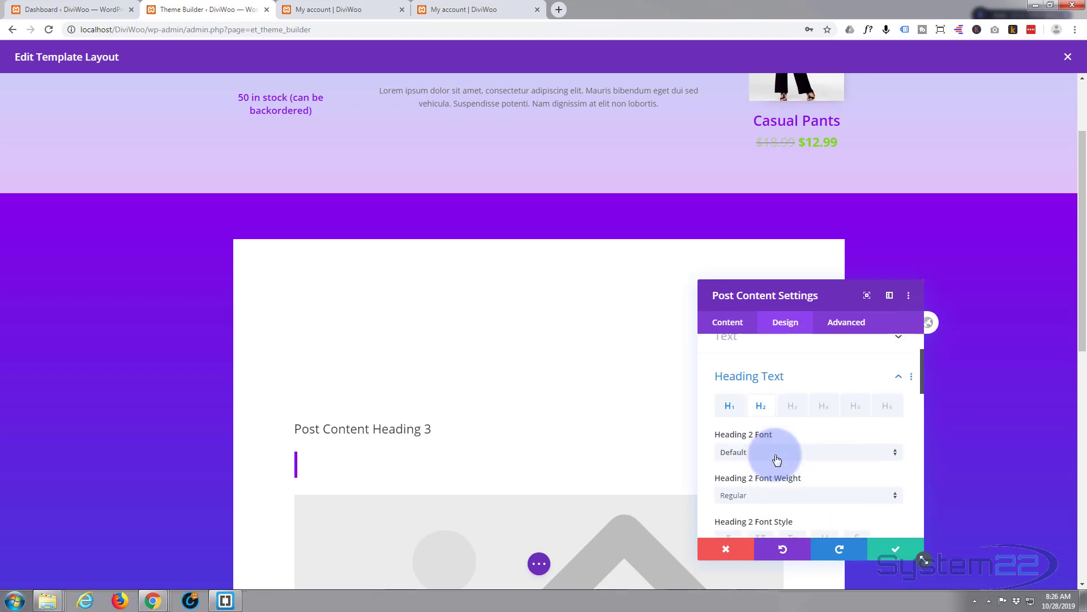
left_click(794, 437)
scroll(788, 442, "down", 3)
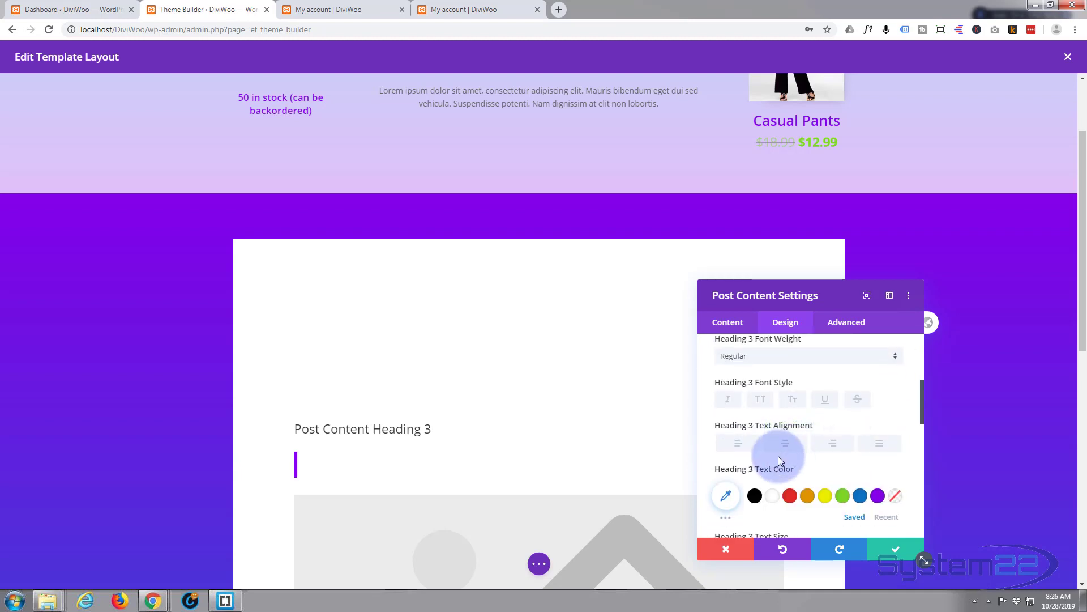
left_click(772, 496)
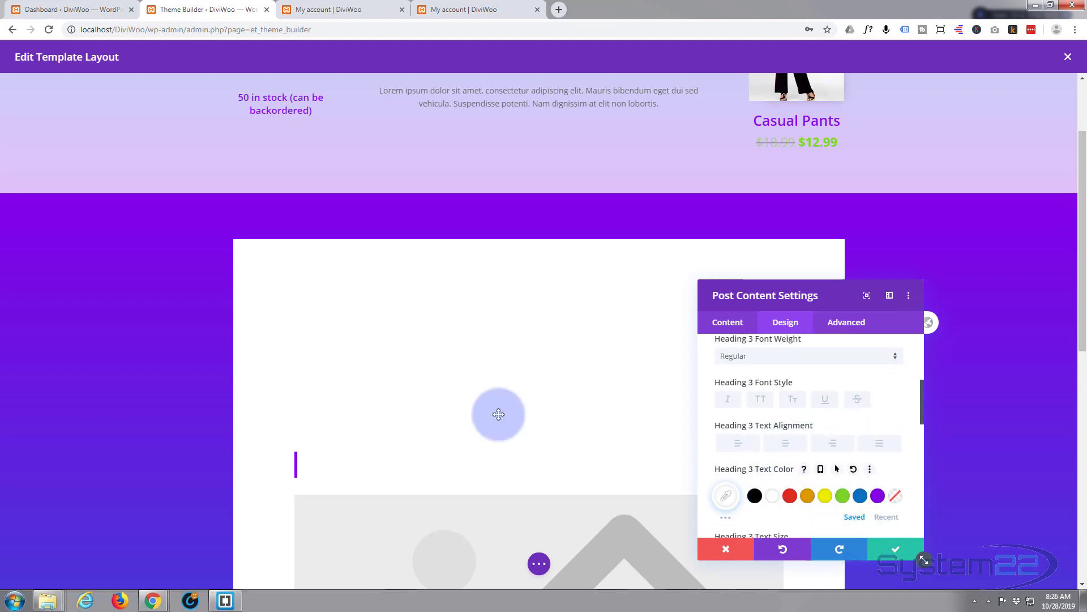
Step: Set the Post Content module's Heading 4 text color to white
scroll(285, 359, "down", 2)
scroll(284, 359, "down", 5)
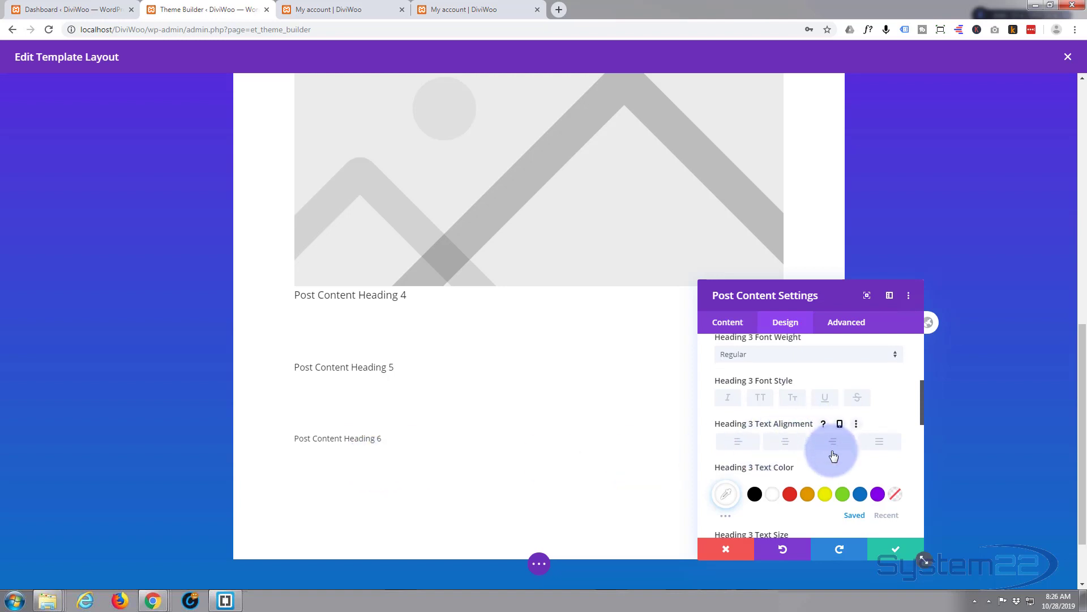
scroll(833, 455, "down", 1)
scroll(833, 455, "up", 2)
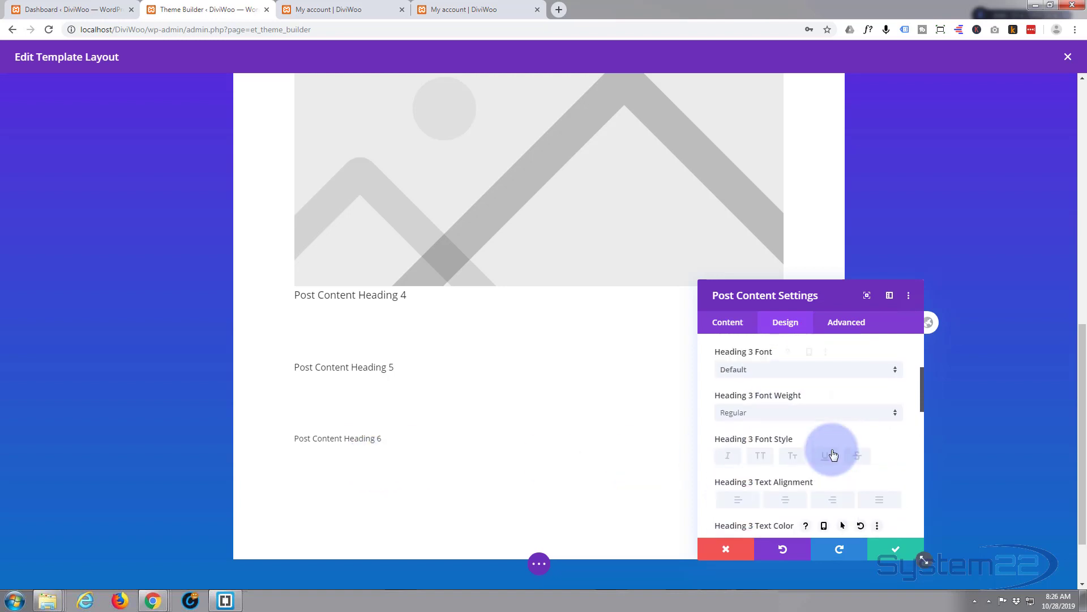
scroll(833, 455, "up", 2)
left_click(821, 441)
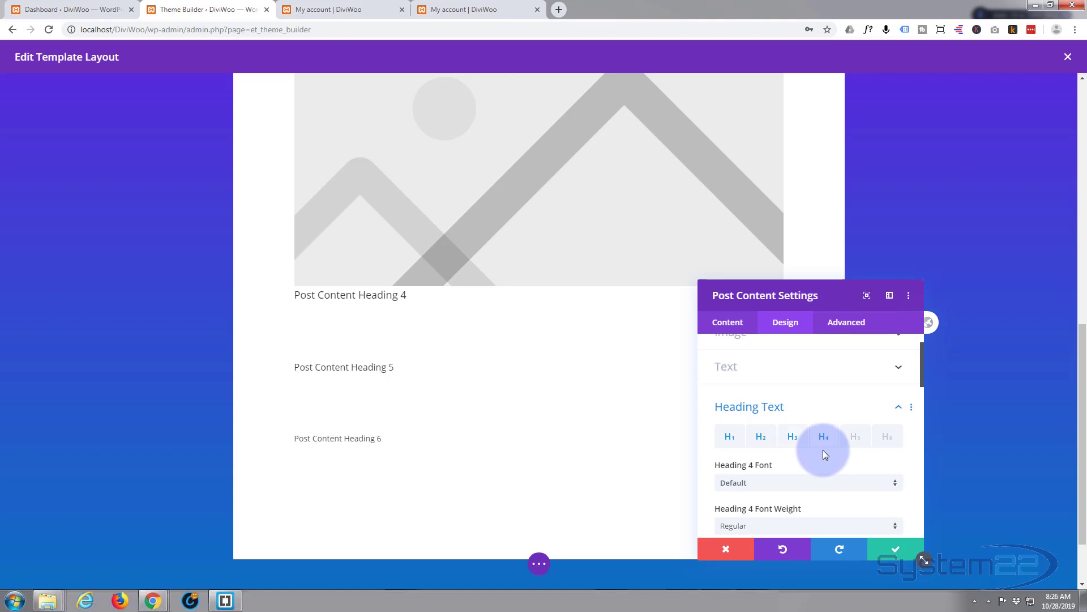
scroll(823, 450, "down", 2)
scroll(823, 453, "down", 1)
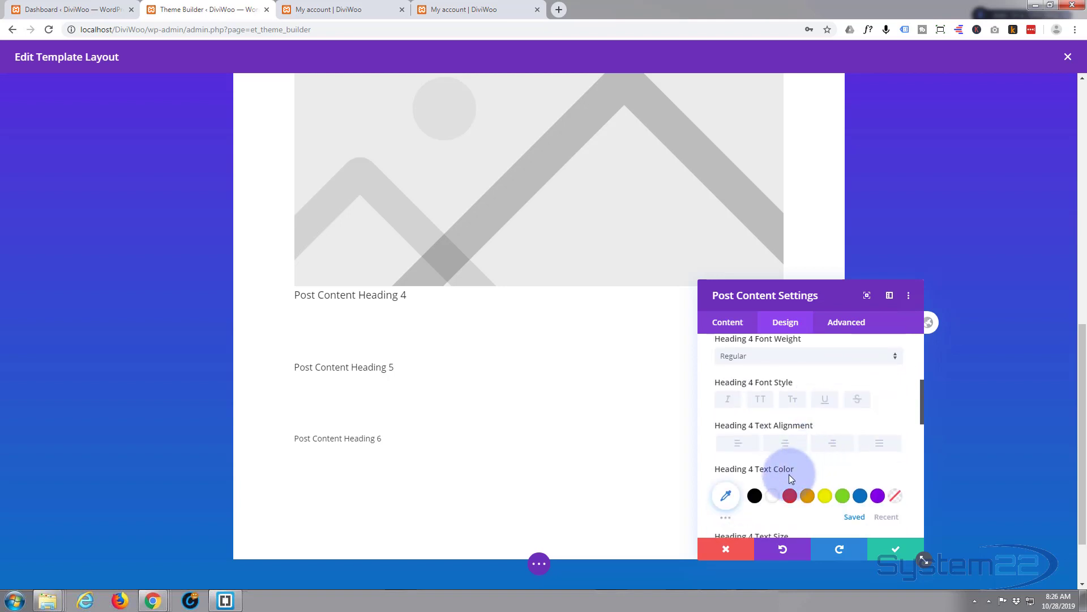
left_click(776, 502)
Step: Set the Heading 5 and Heading 6 text colors to white and save the Post Content module settings
scroll(813, 486, "up", 2)
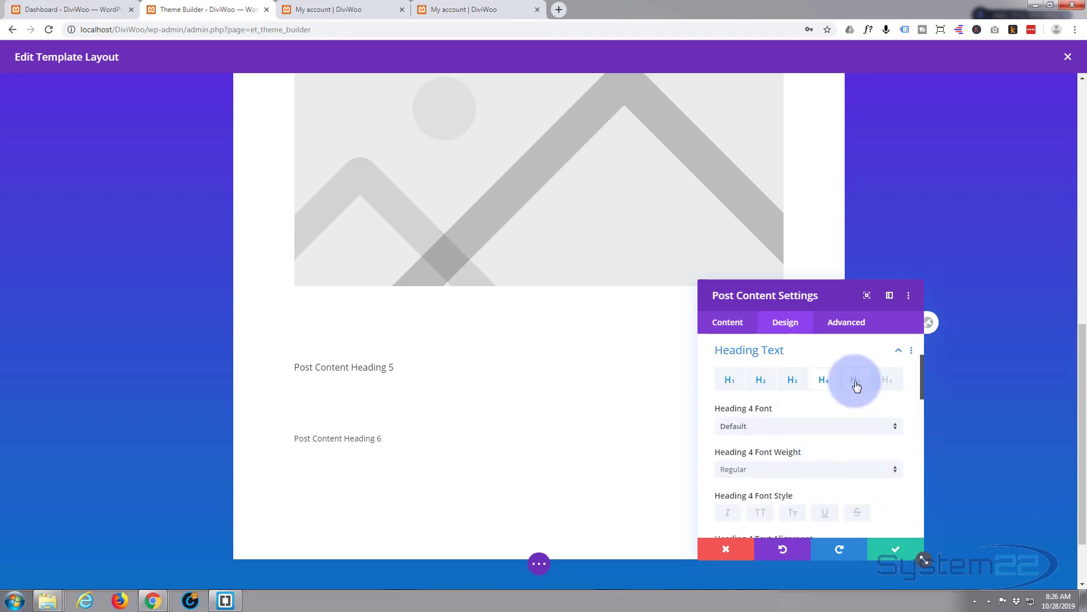
scroll(835, 409, "down", 2)
left_click(773, 496)
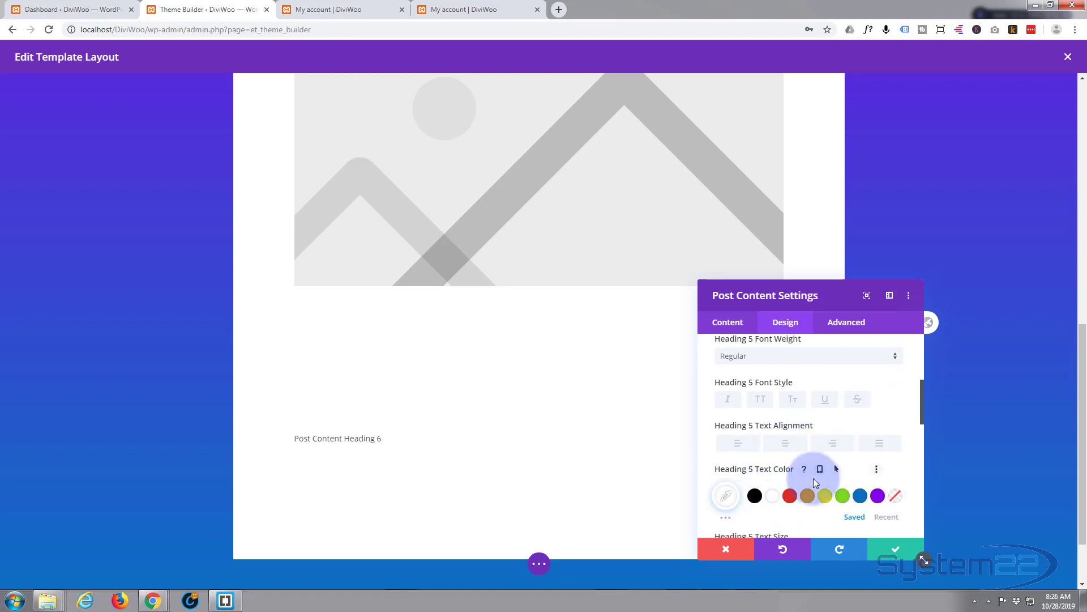
scroll(843, 457, "up", 1)
scroll(843, 457, "up", 2)
left_click(878, 435)
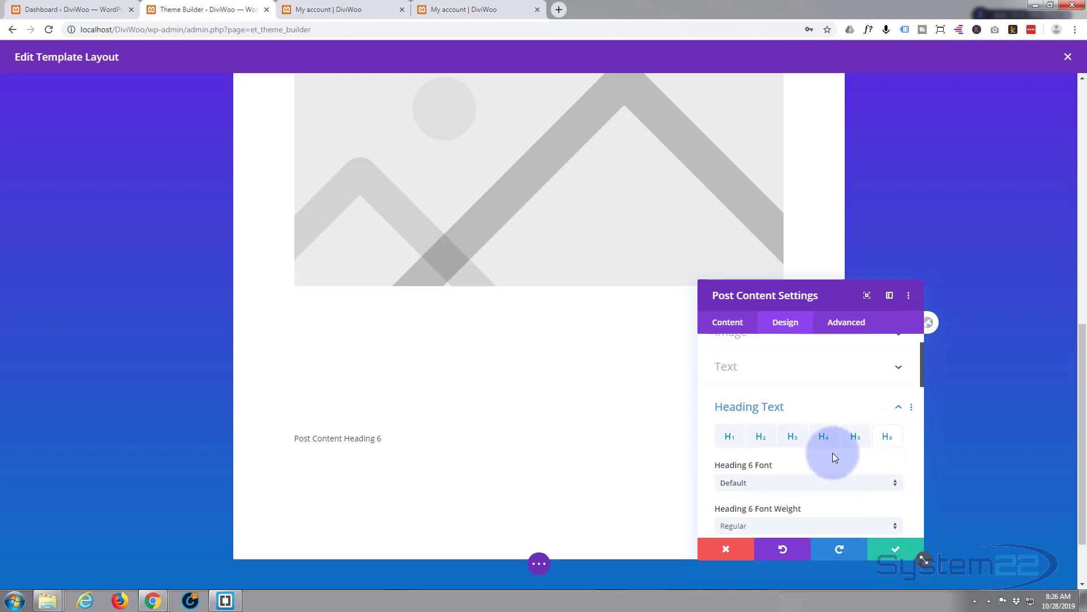
scroll(833, 453, "down", 1)
scroll(763, 475, "down", 1)
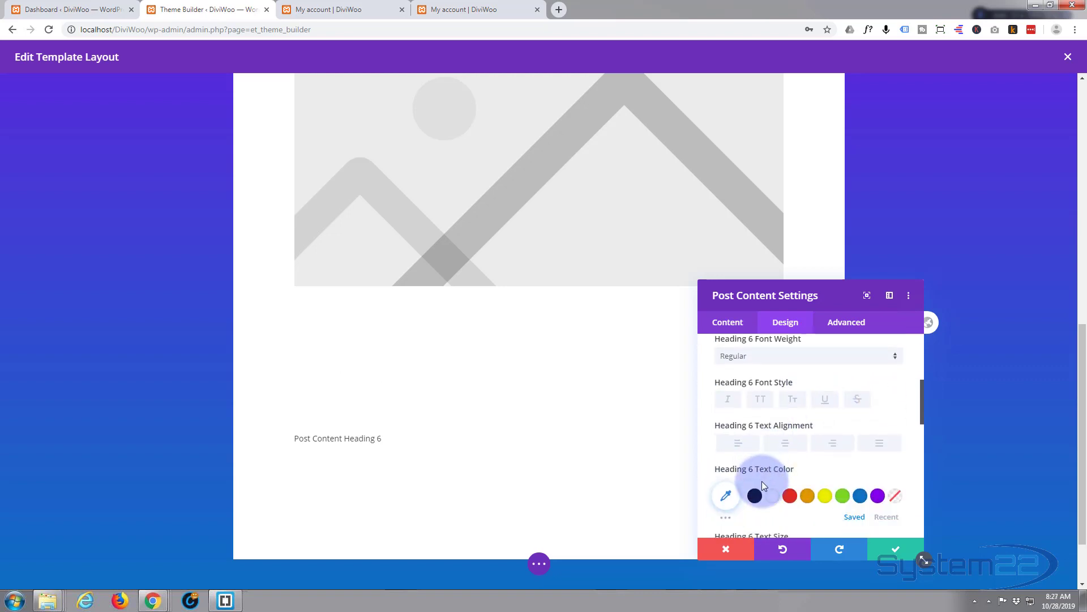
left_click(774, 496)
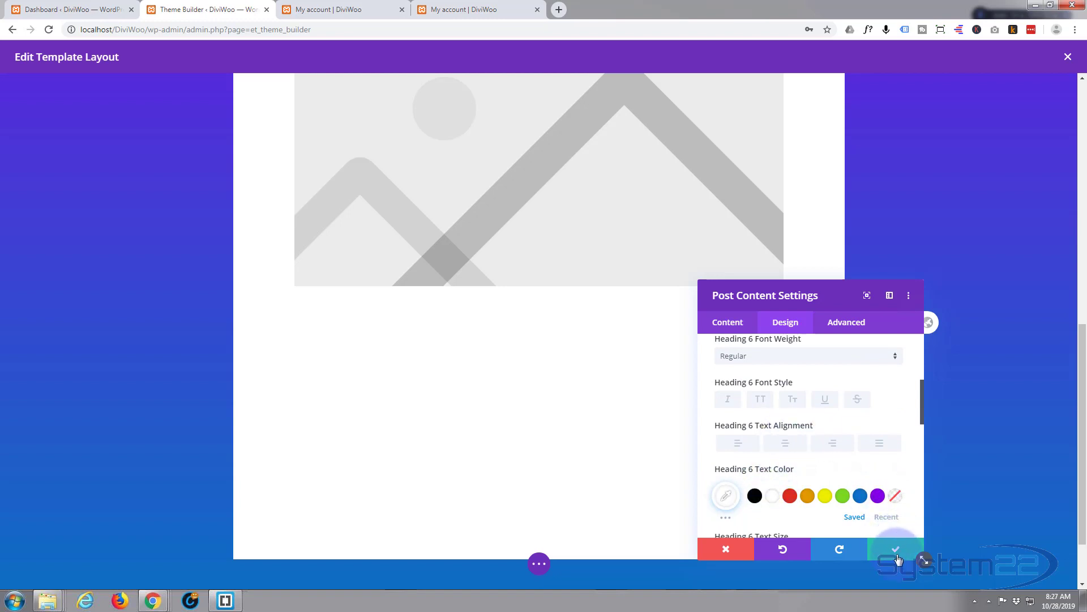
left_click(896, 549)
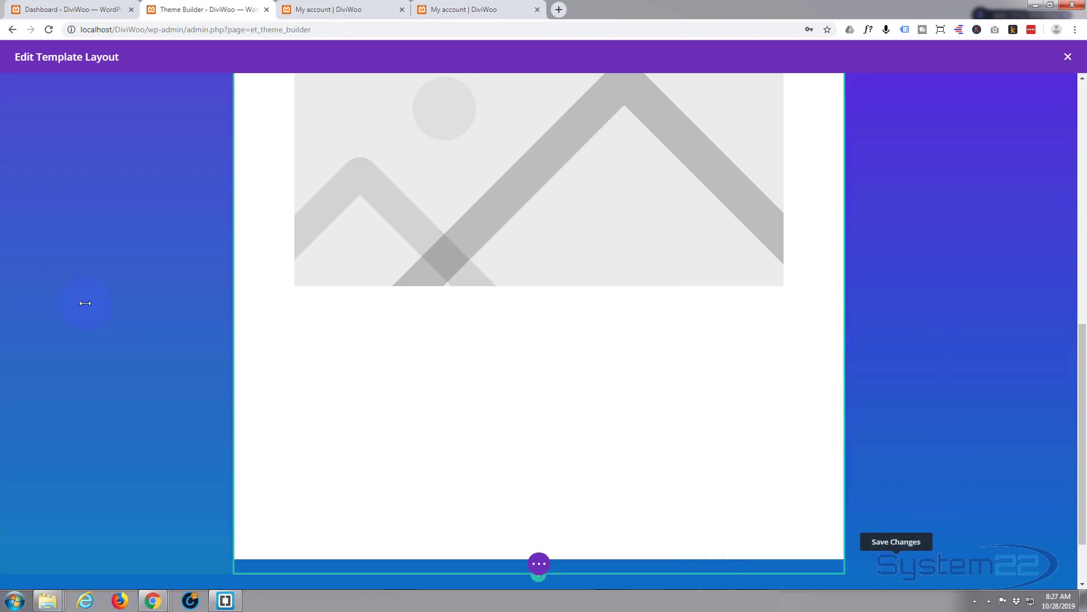
Step: Round all corners of the post content row to 2px and set its border color to white
scroll(85, 302, "up", 7)
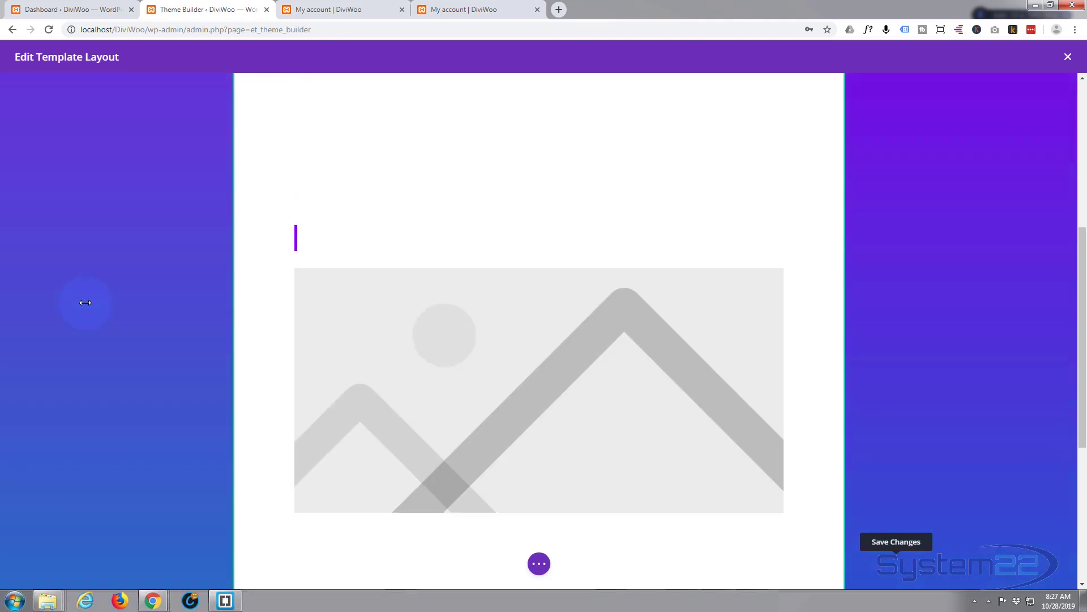
scroll(86, 302, "up", 1)
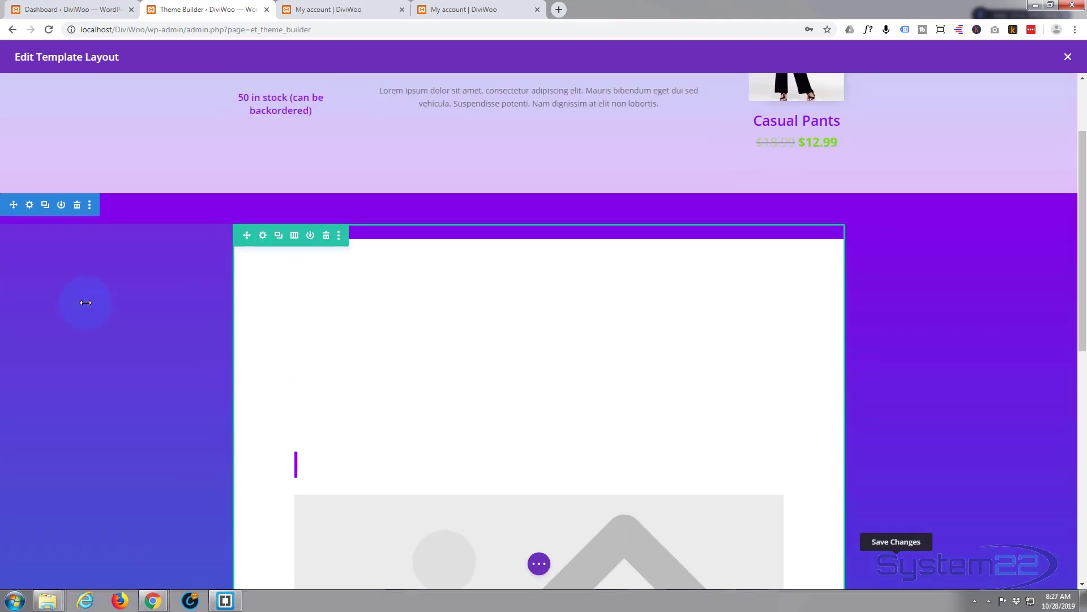
scroll(85, 302, "down", 1)
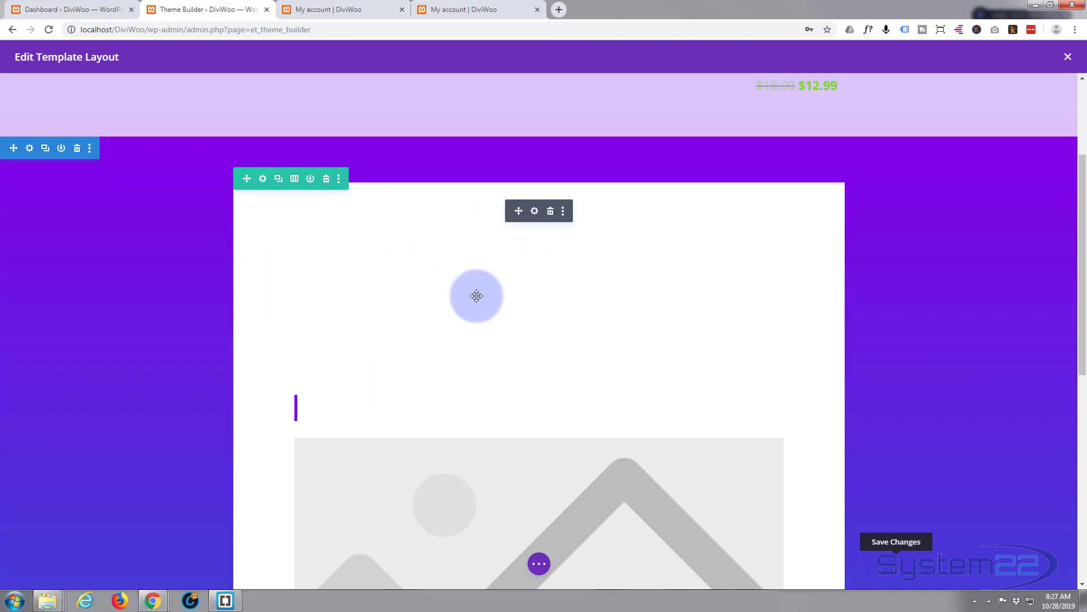
left_click(263, 179)
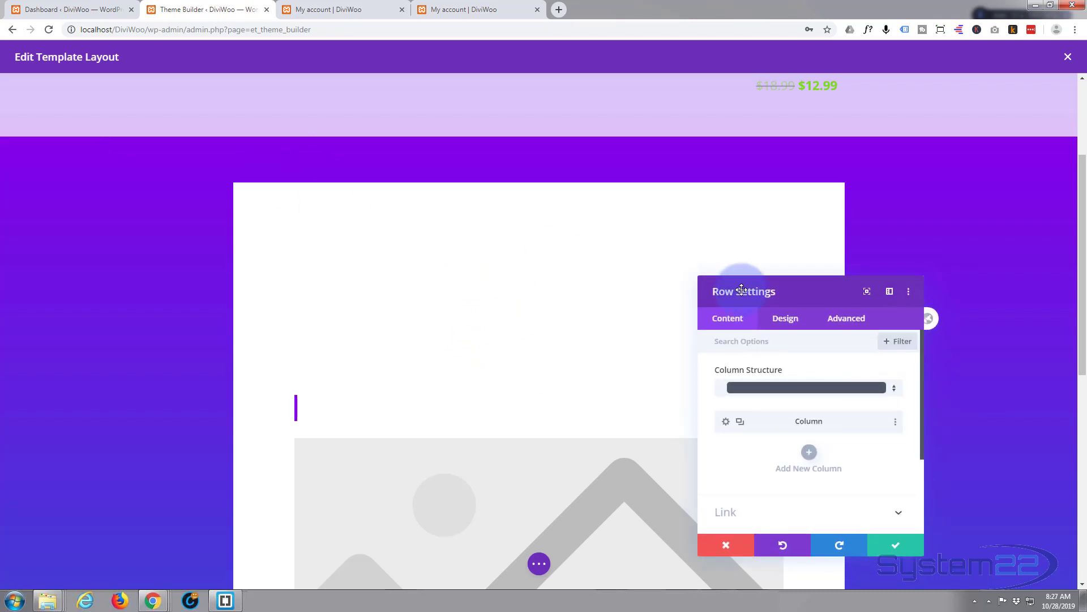
left_click(792, 318)
left_click_drag(793, 284, 578, 198)
left_click(587, 344)
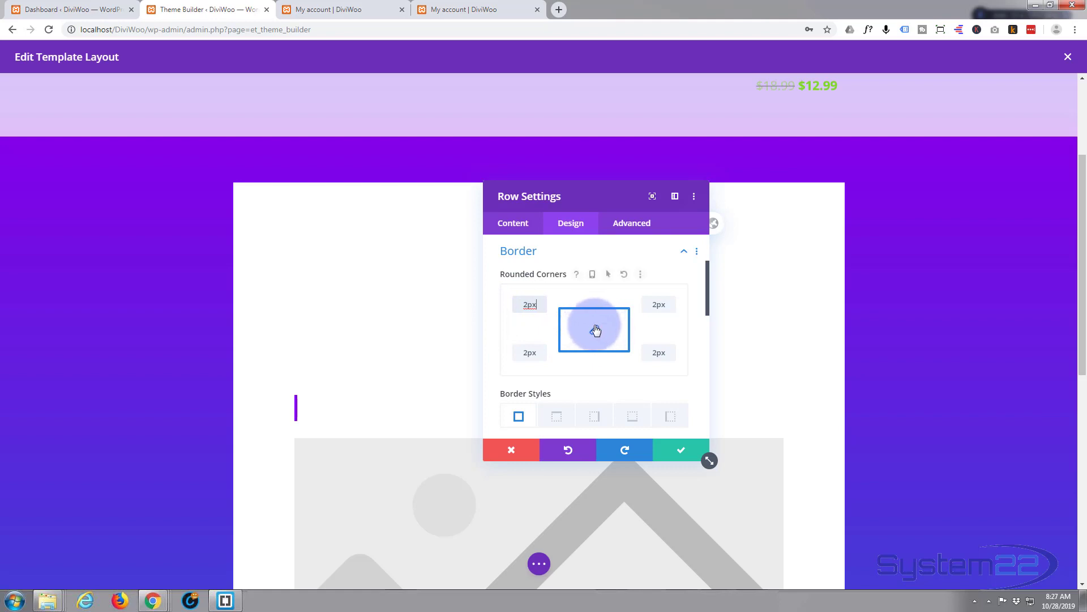
scroll(565, 358, "down", 2)
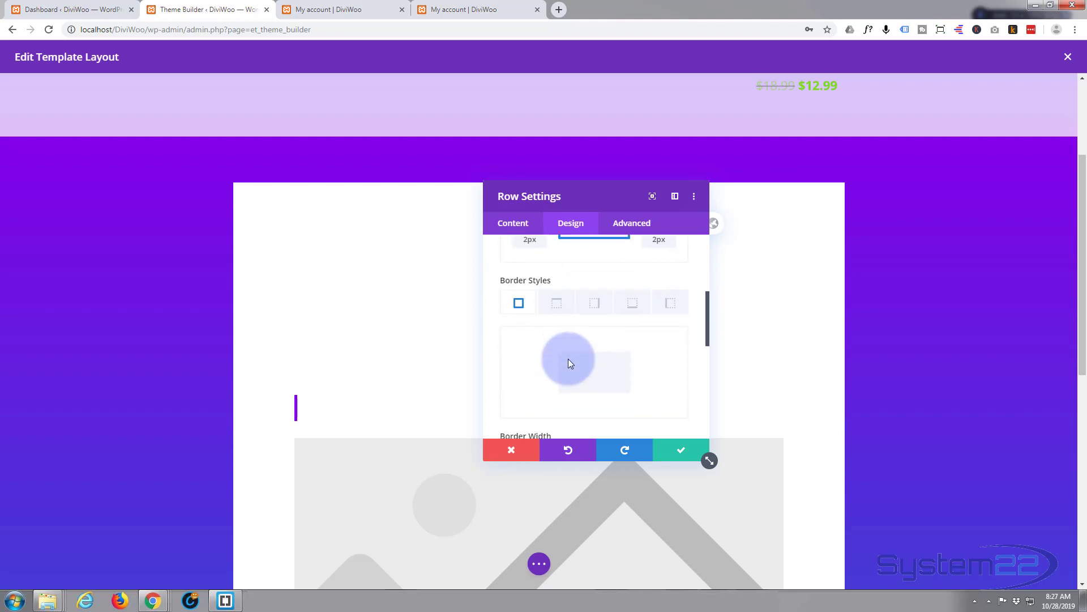
scroll(568, 358, "down", 2)
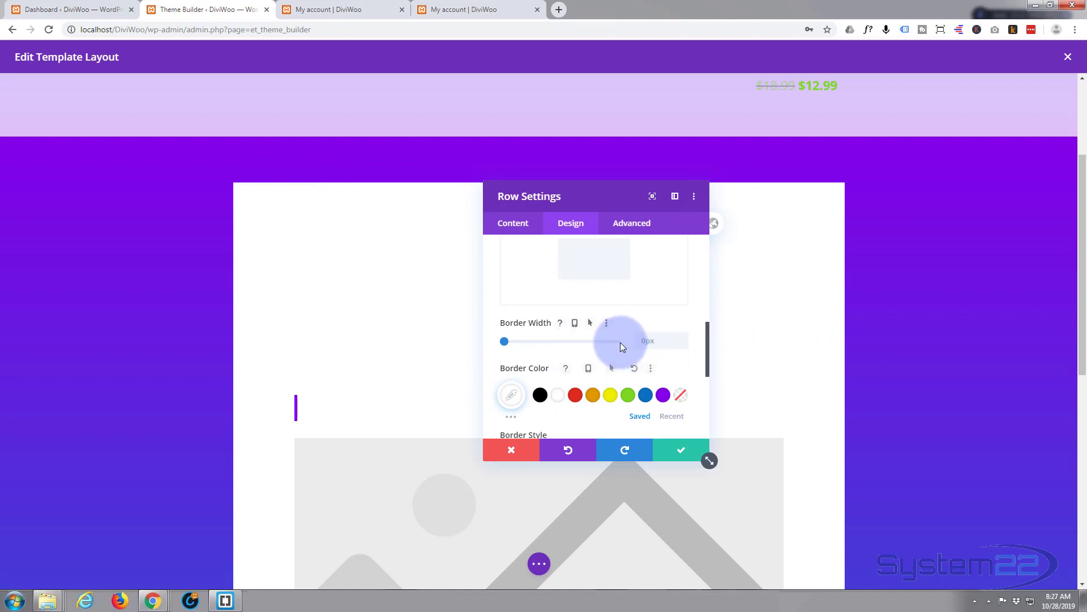
Step: Apply the box shadow preset that casts a shadow below the post content row
scroll(594, 337, "down", 4)
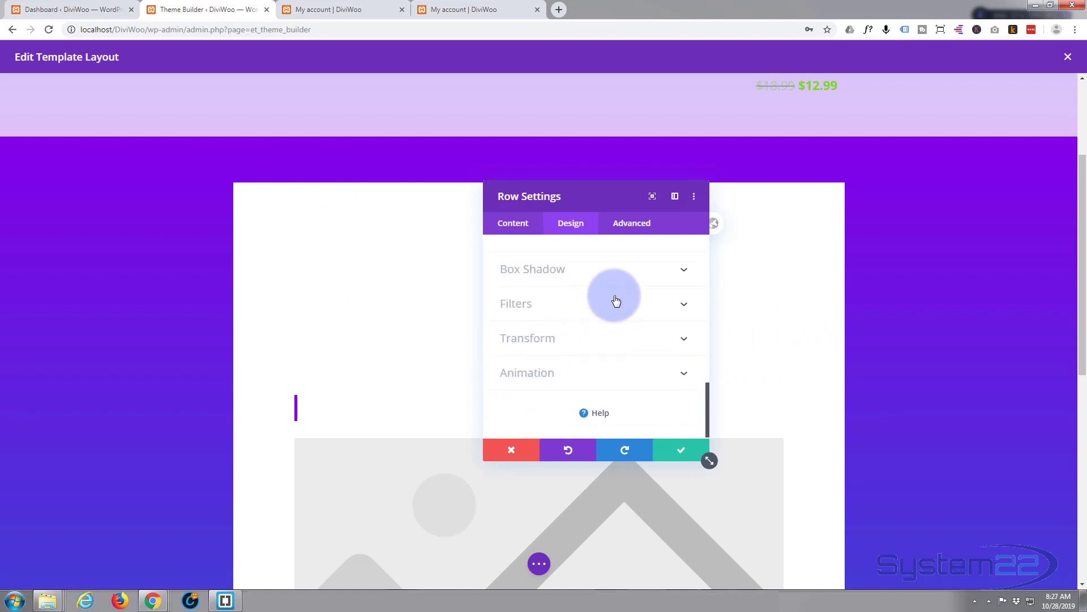
left_click(627, 276)
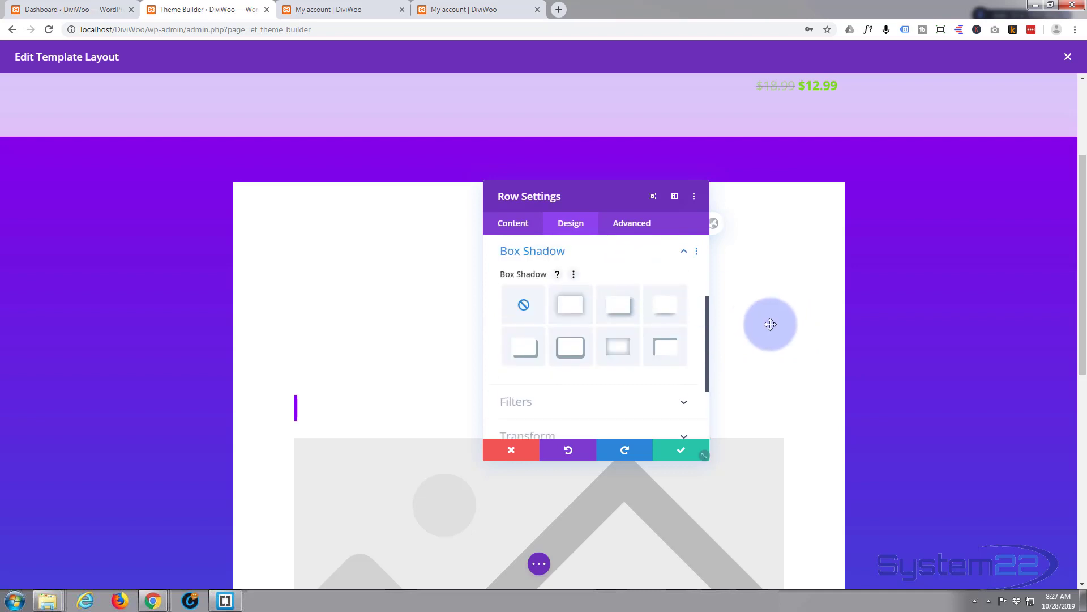
left_click(673, 315)
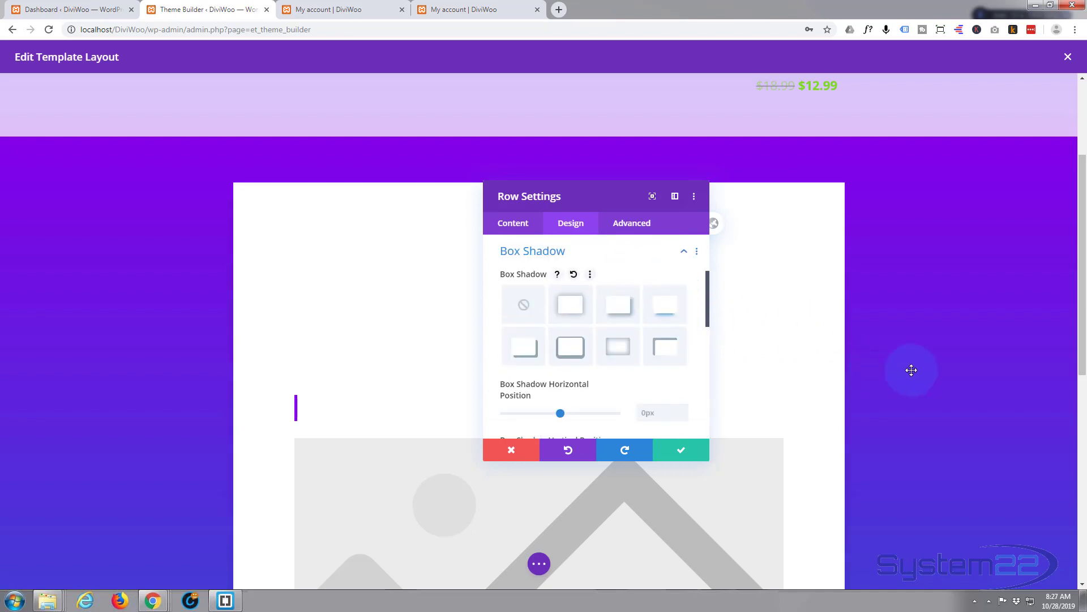
scroll(948, 363, "down", 7)
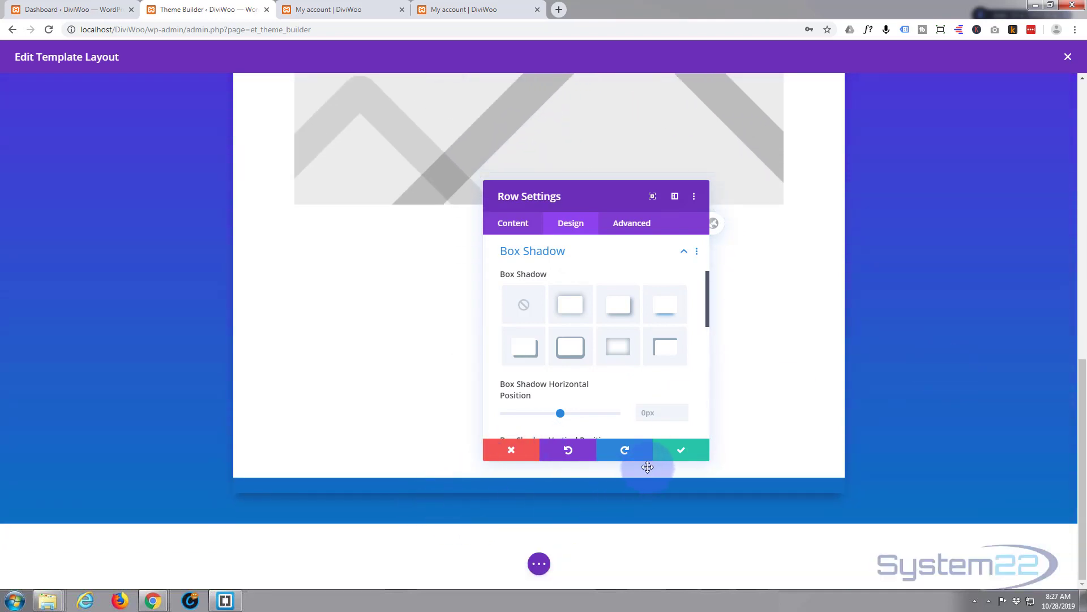
scroll(646, 464, "up", 9)
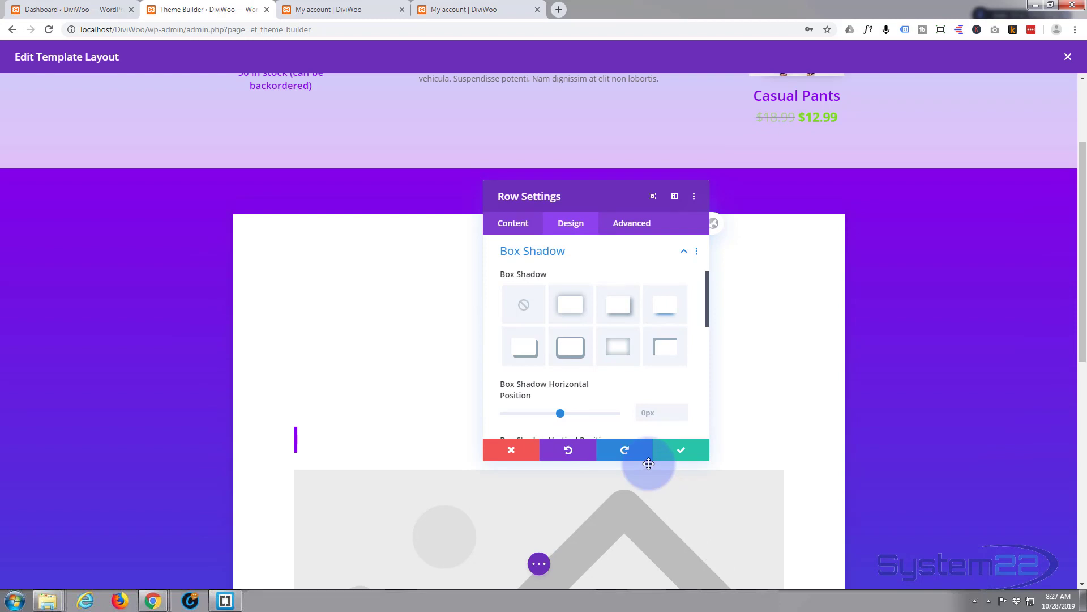
scroll(648, 463, "up", 2)
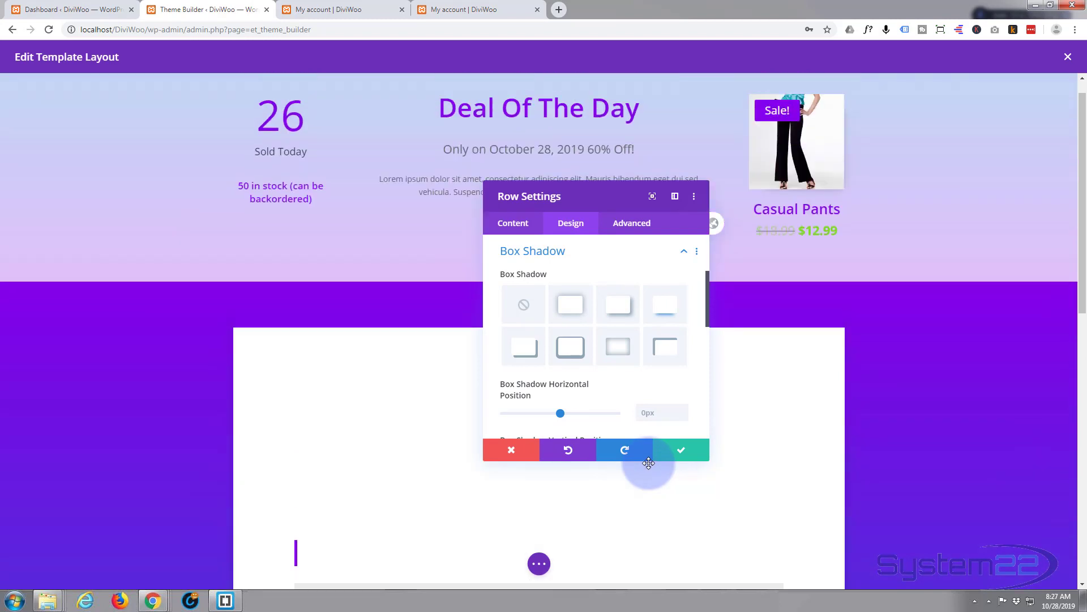
scroll(648, 464, "down", 1)
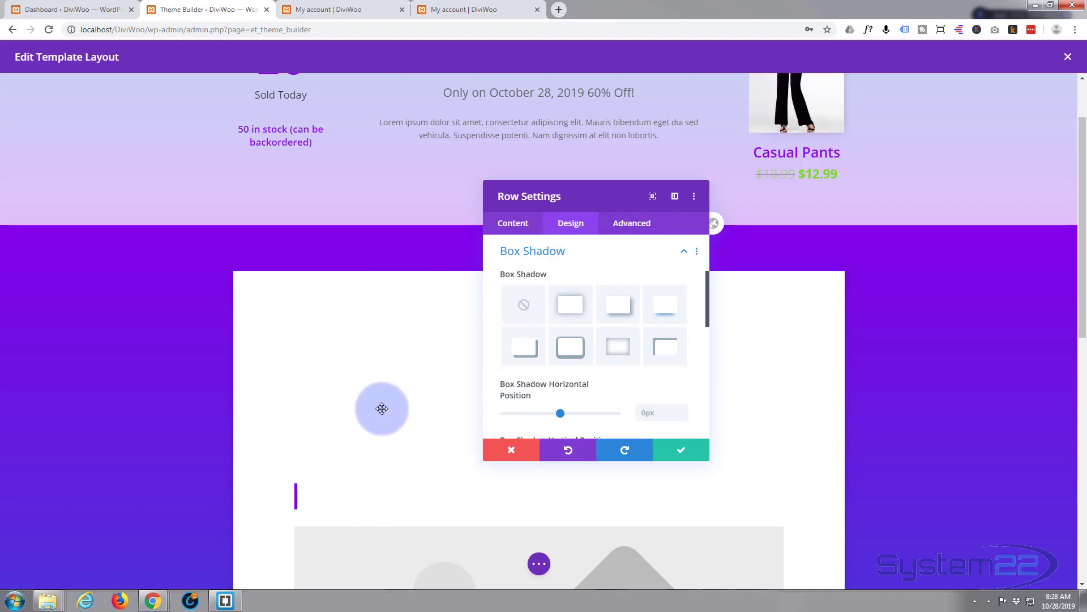
Step: Try the inner box shadow preset on the row, then restore the preset with the shadow below
left_click(630, 334)
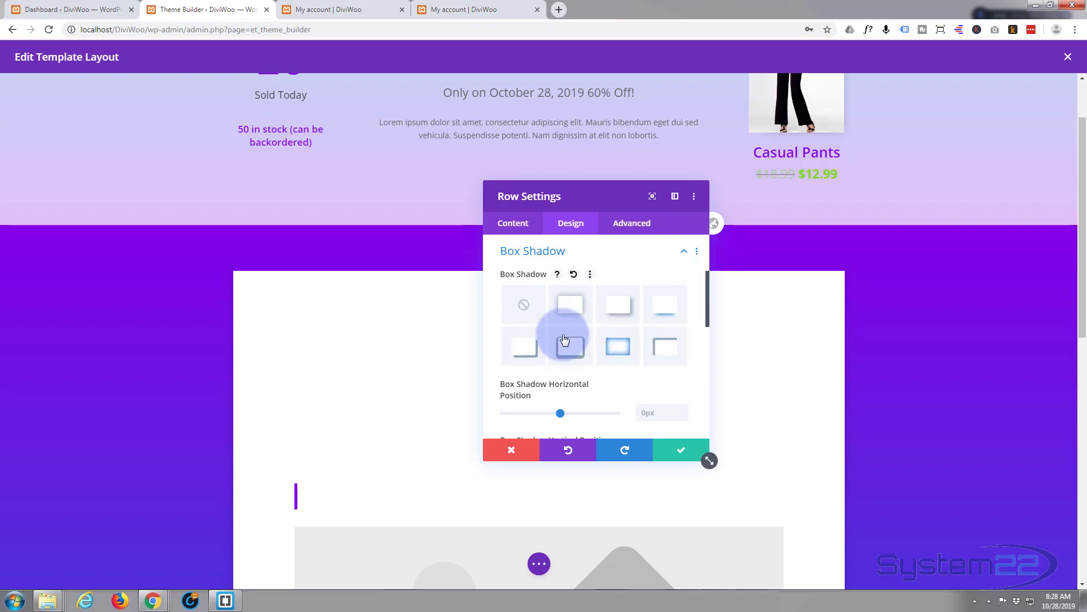
left_click(572, 226)
scroll(600, 371, "down", 6)
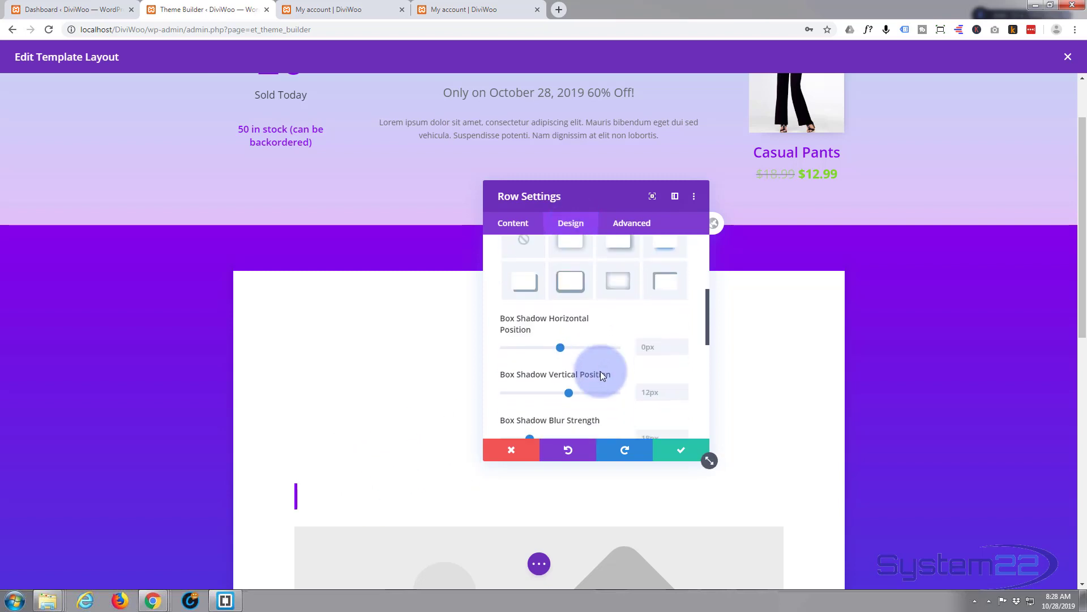
Step: Set the post content row's top and bottom padding to 50px
scroll(602, 375, "down", 3)
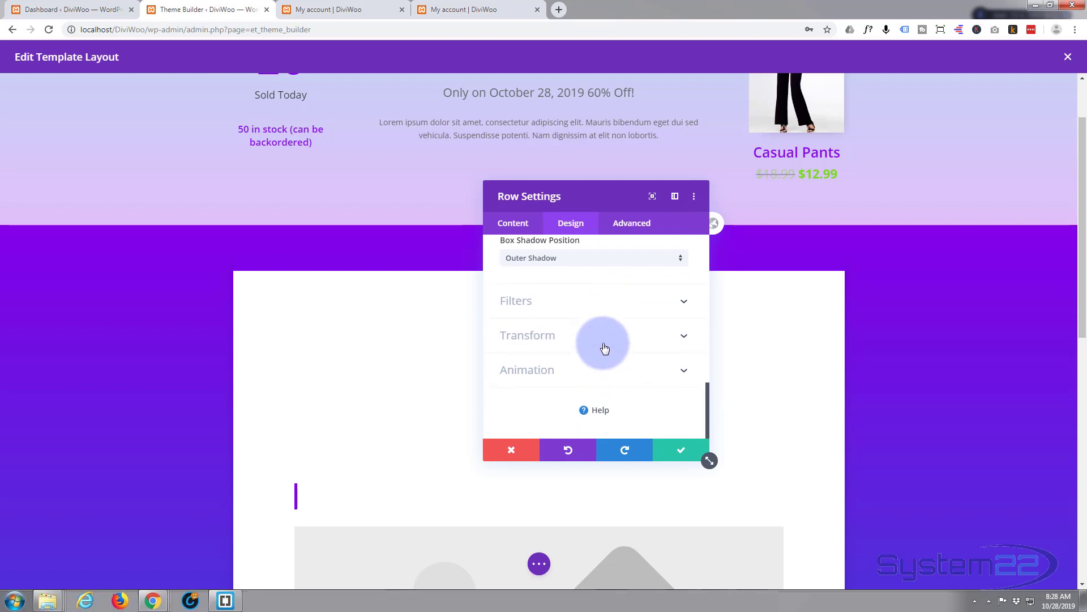
scroll(604, 347, "up", 8)
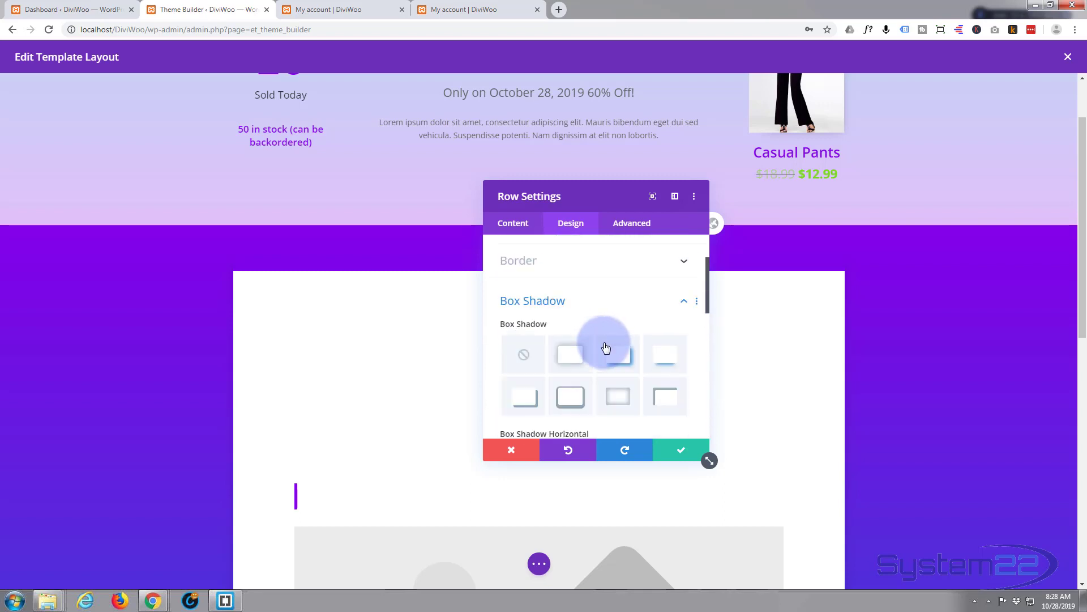
left_click(573, 310)
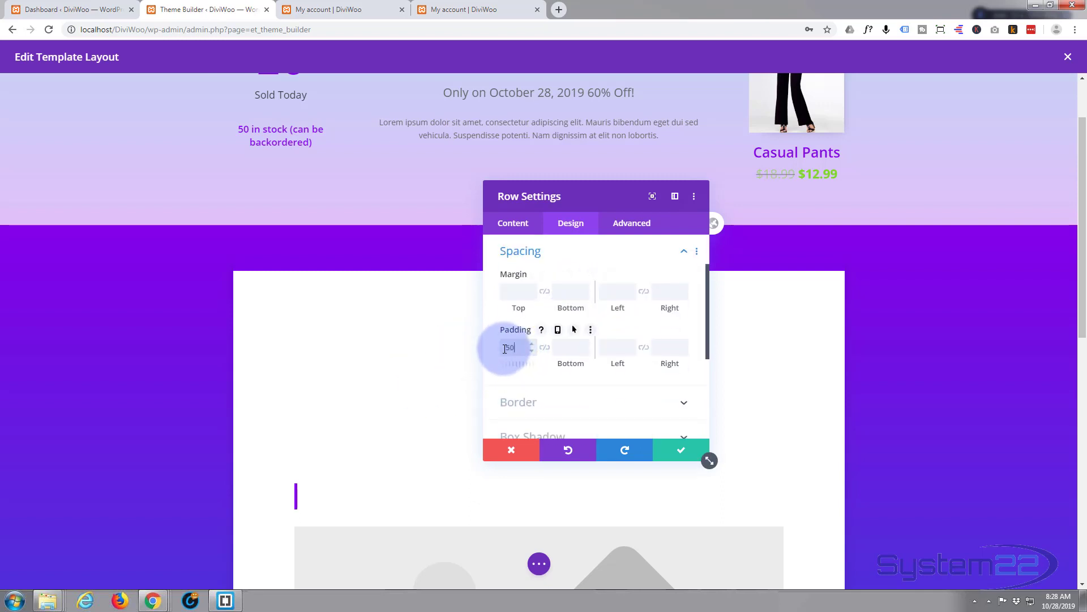
type("px")
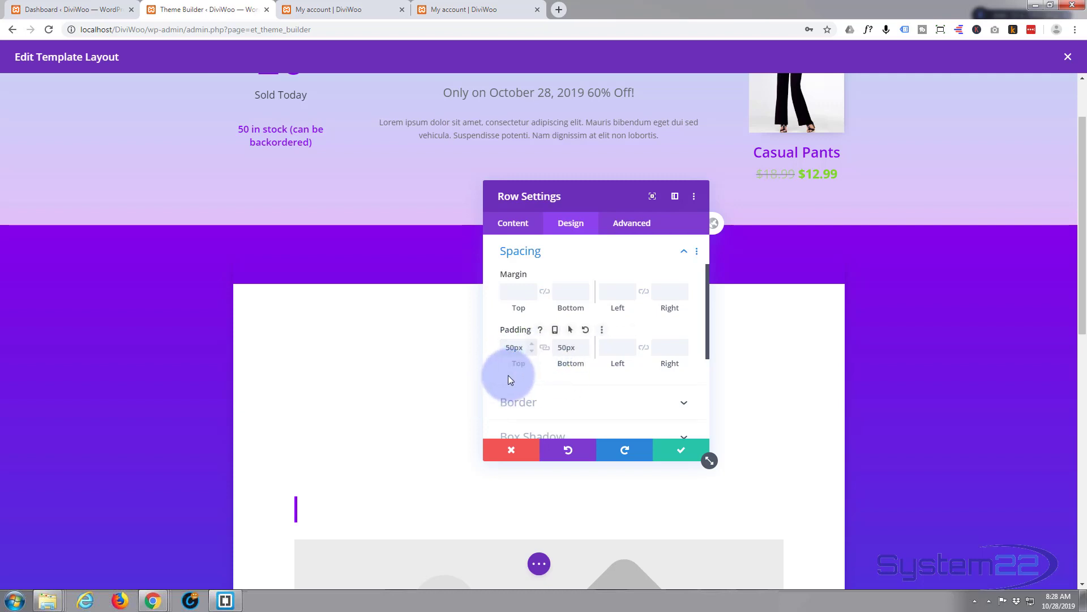
Step: Set the row's left and right padding to 50px and save the row settings
left_click(613, 348)
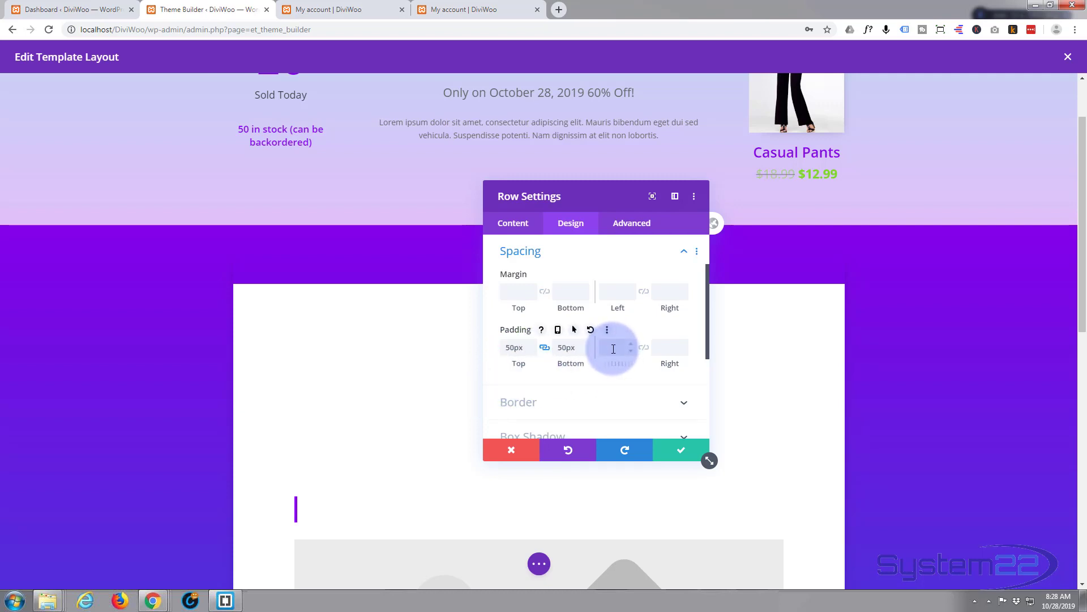
type("50px")
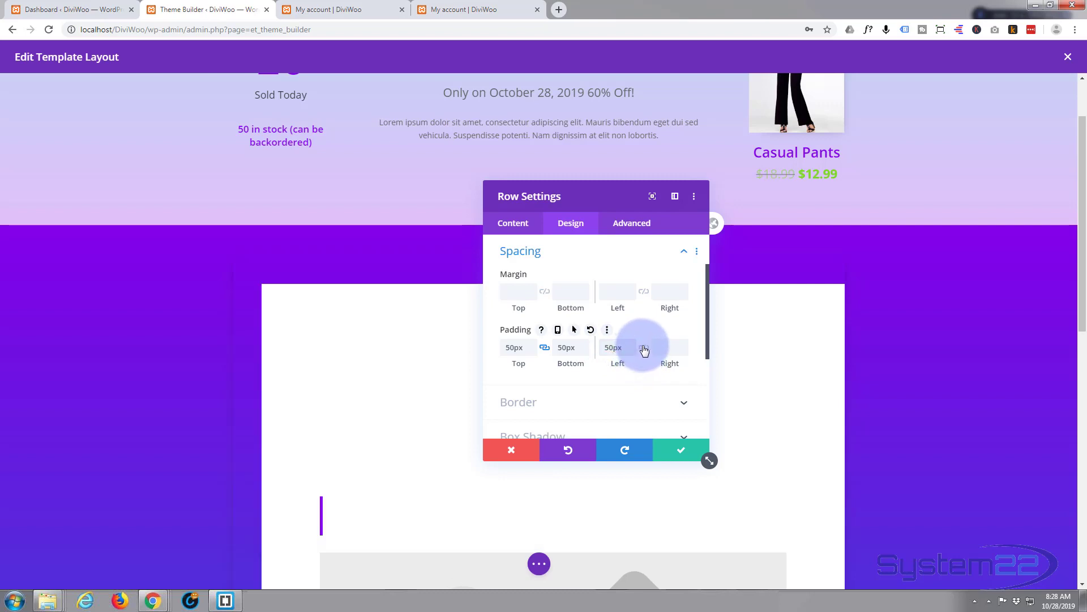
left_click(644, 348)
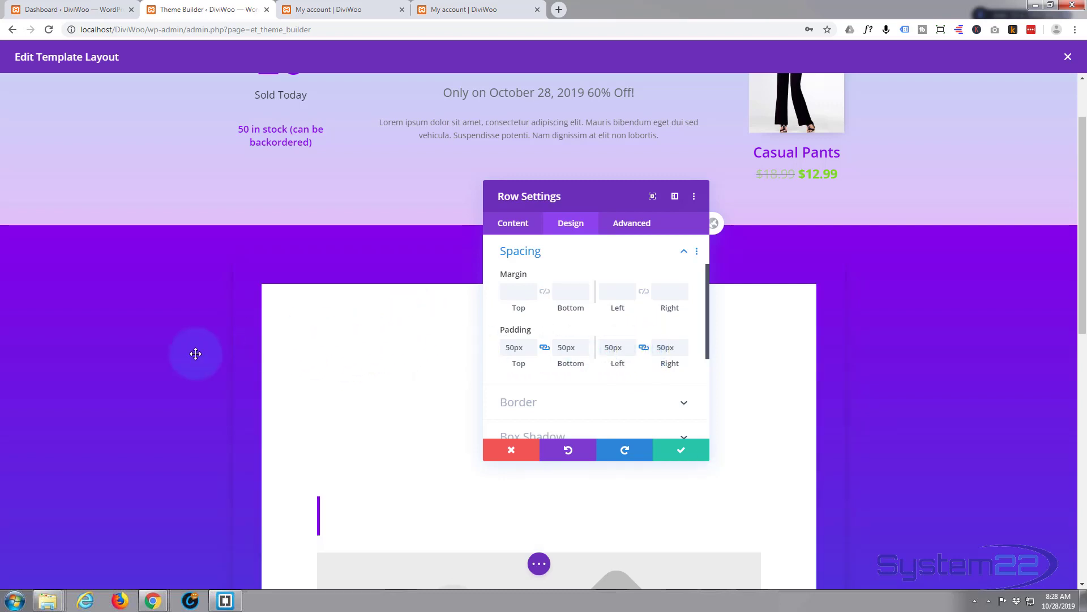
scroll(184, 355, "down", 2)
scroll(184, 356, "down", 6)
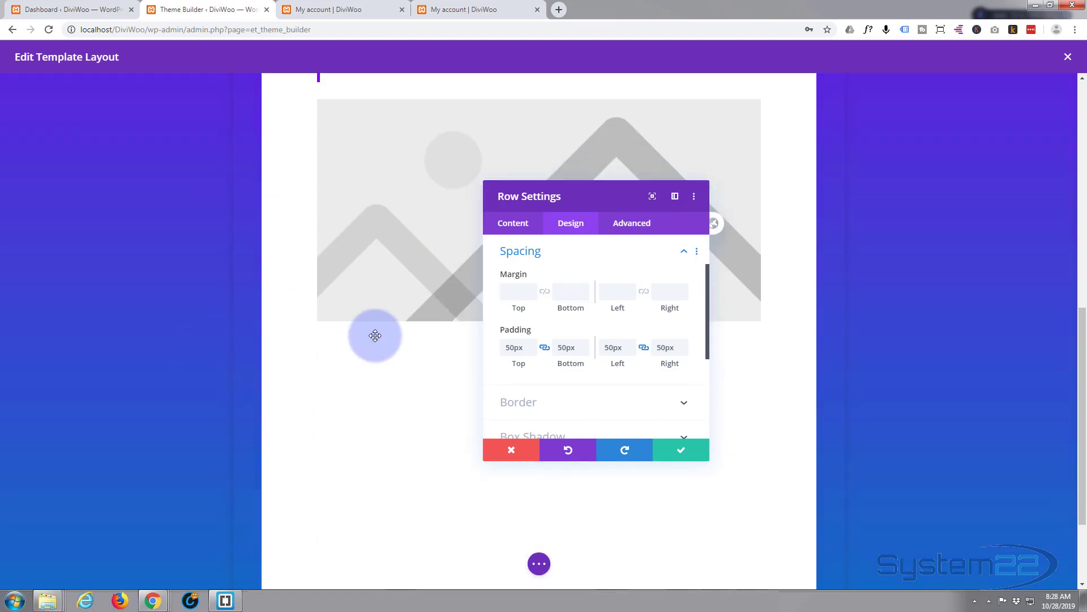
scroll(375, 335, "down", 1)
scroll(375, 335, "down", 1)
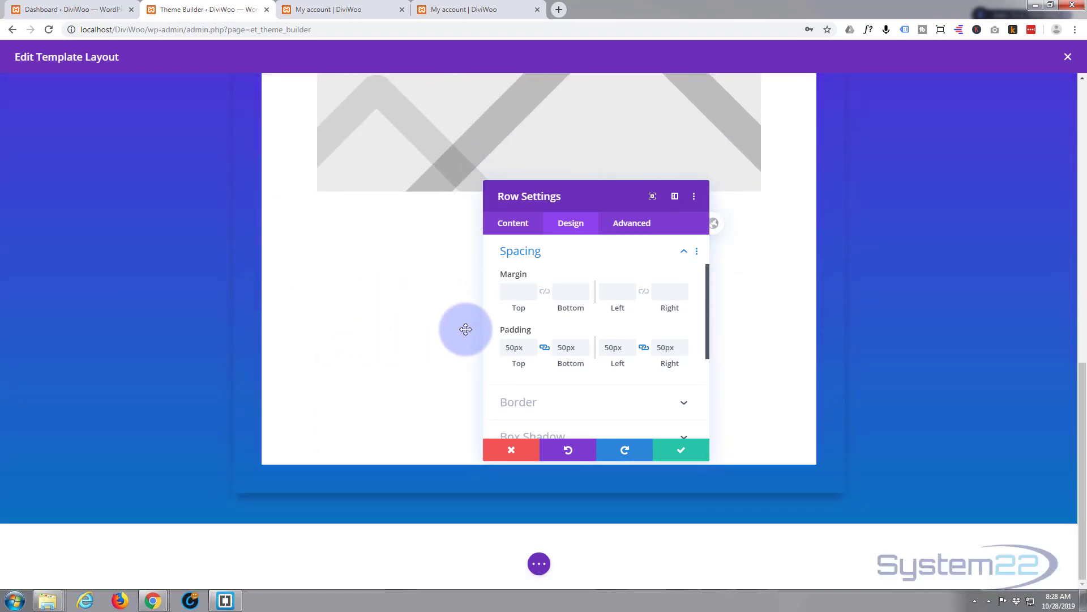
left_click(677, 452)
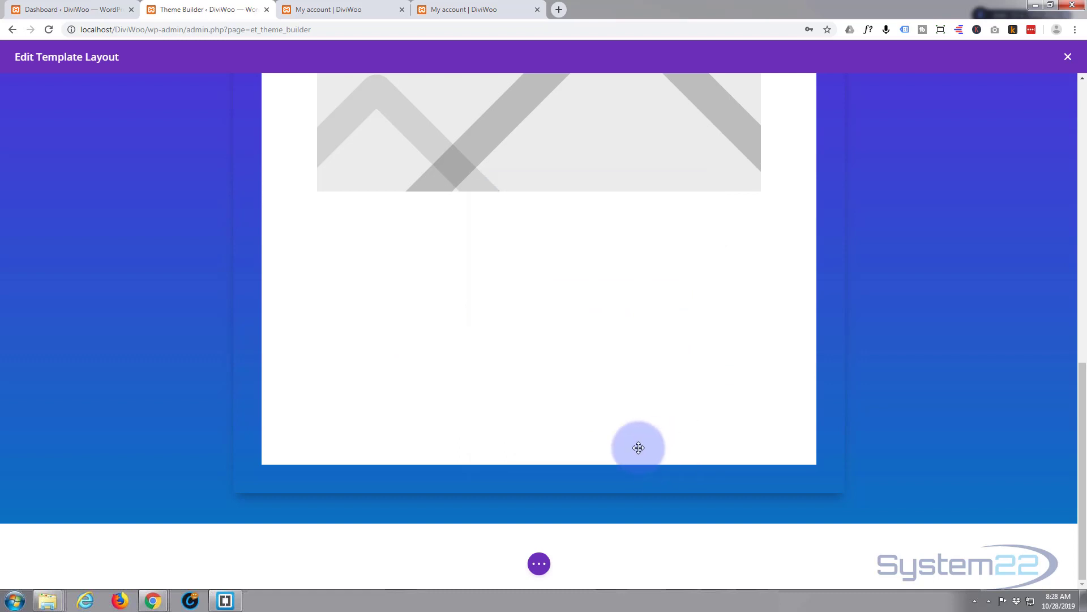
Step: Insert a single-column row below the post content row and add a Shop module to it
left_click(538, 494)
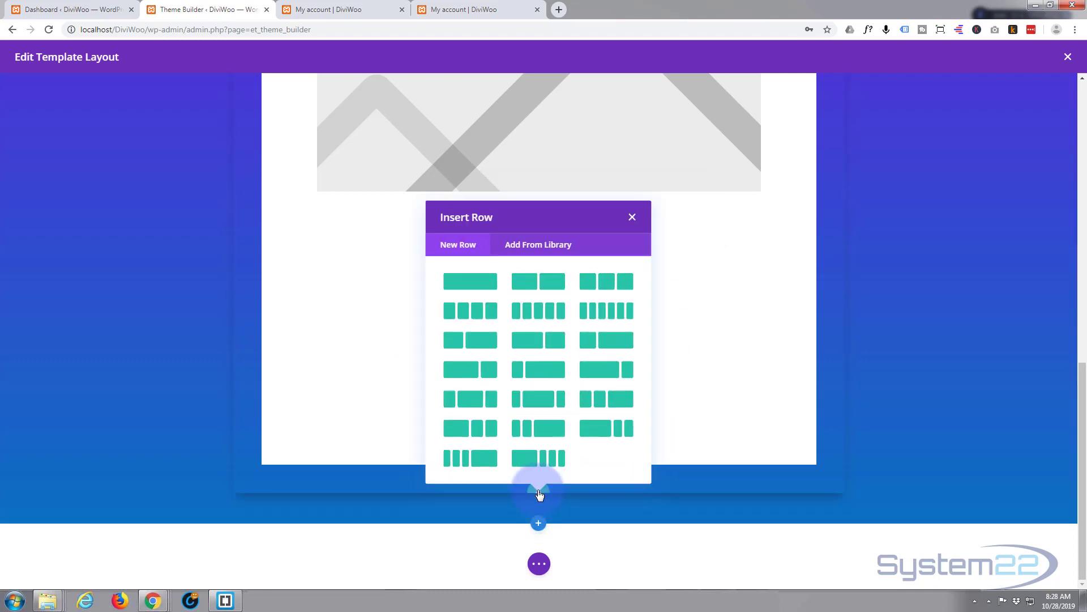
left_click(468, 282)
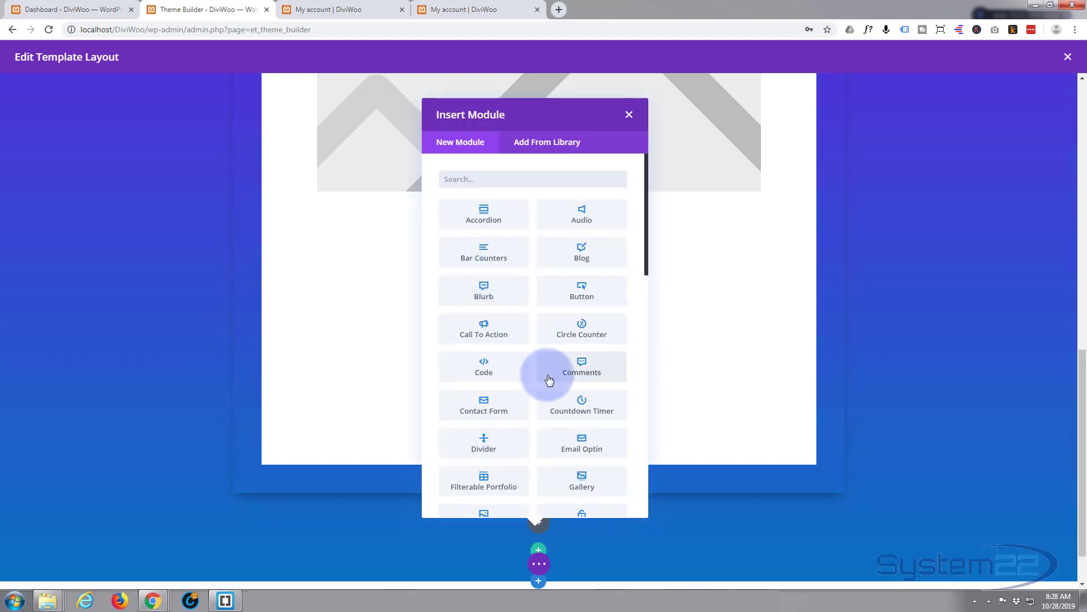
scroll(526, 329, "down", 7)
left_click(493, 300)
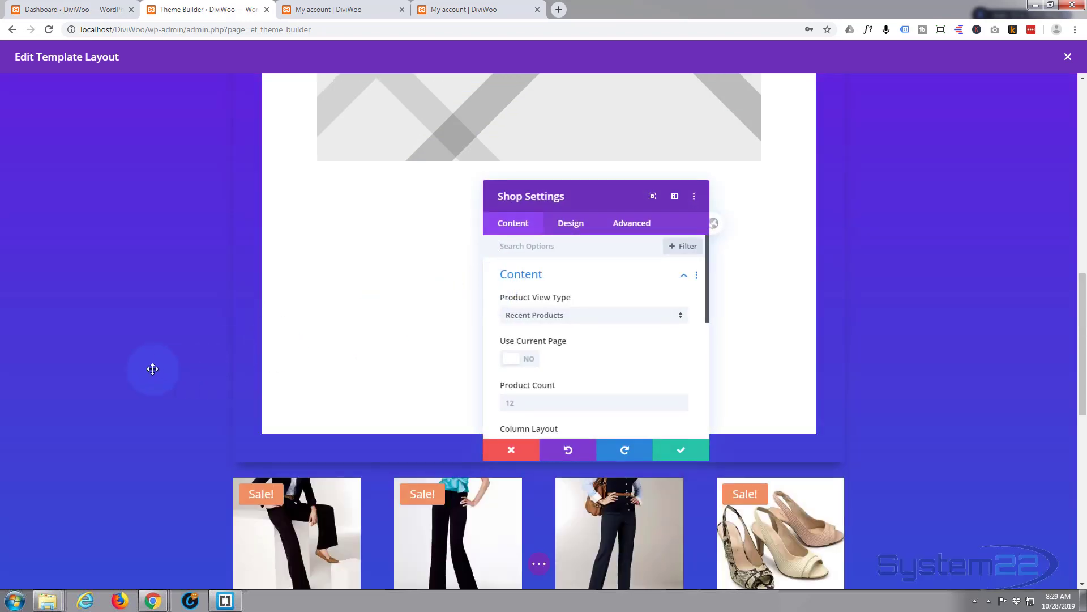
scroll(113, 372, "down", 5)
scroll(111, 374, "up", 4)
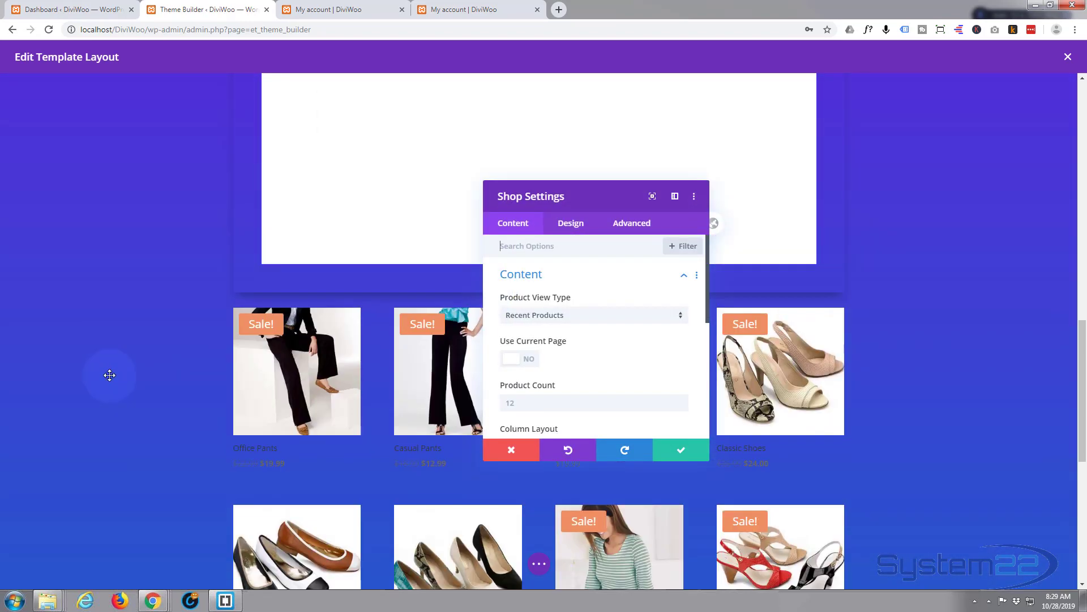
Step: Apply the box shadow preset that casts a shadow below to the Shop module's product images
left_click(571, 224)
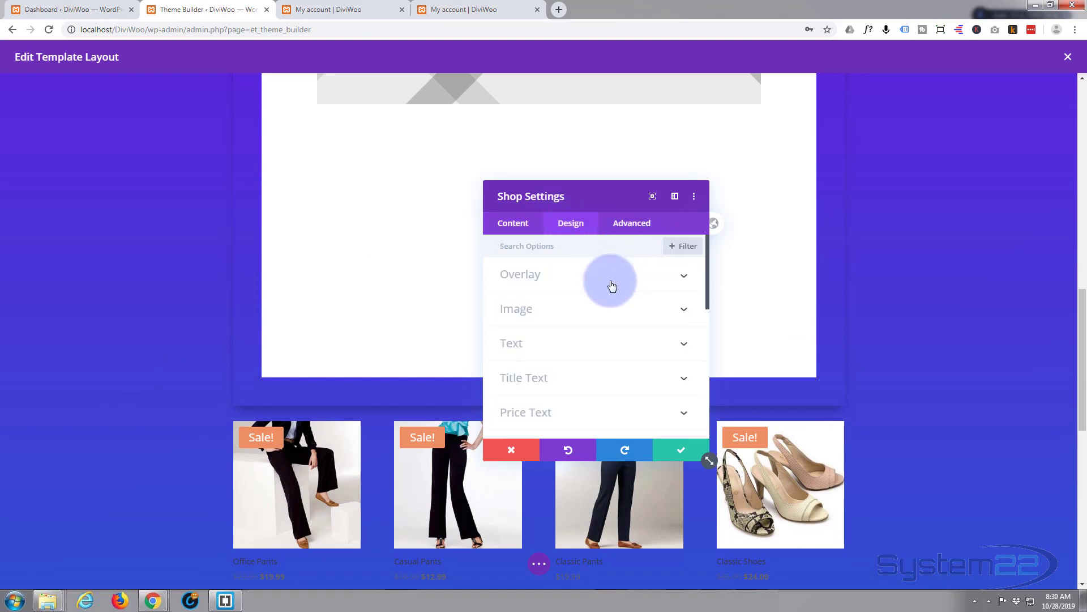
left_click(597, 311)
scroll(597, 311, "down", 5)
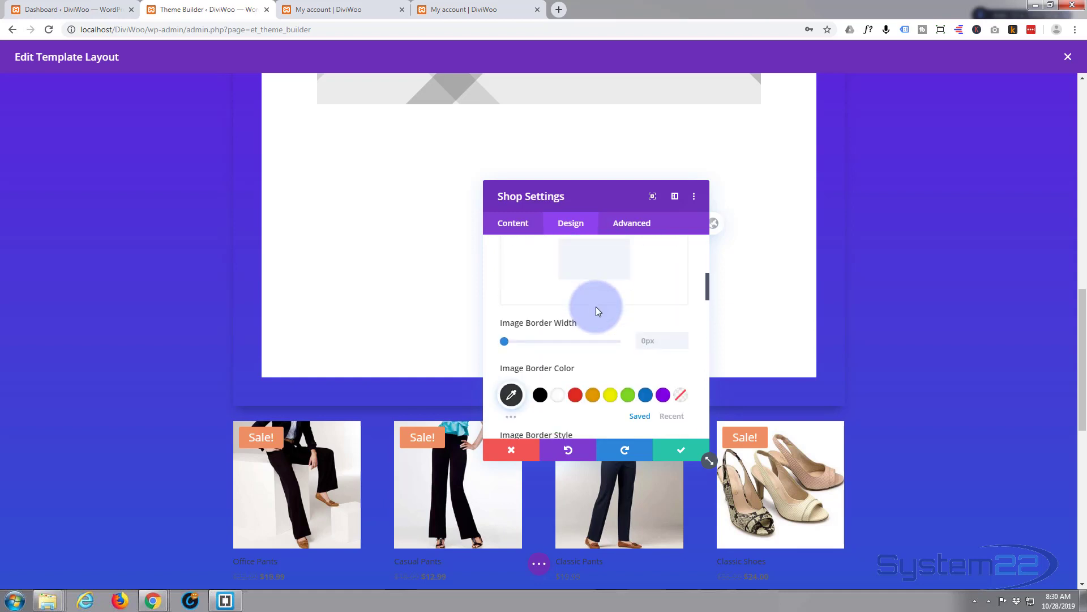
scroll(598, 311, "down", 4)
scroll(599, 311, "up", 1)
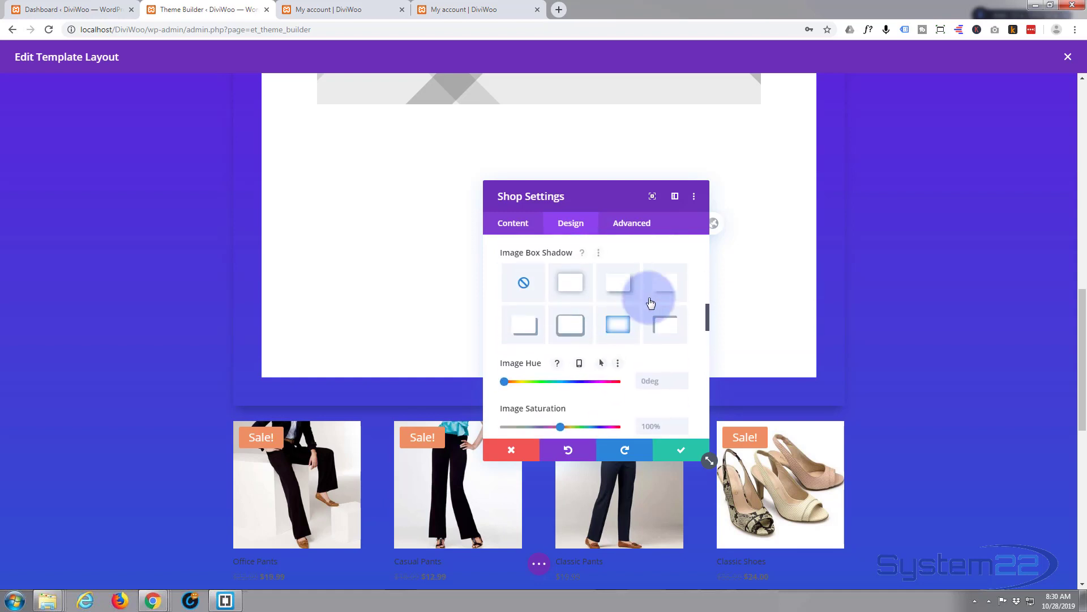
left_click(657, 294)
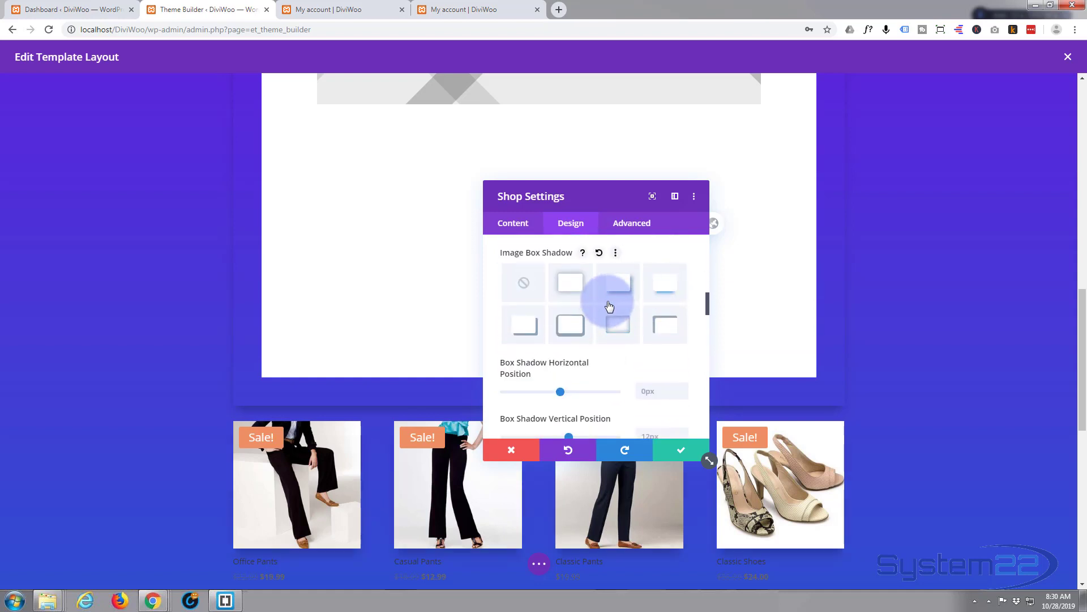
Step: Center the text alignment of the Shop module
scroll(571, 312, "down", 4)
scroll(572, 308, "down", 10)
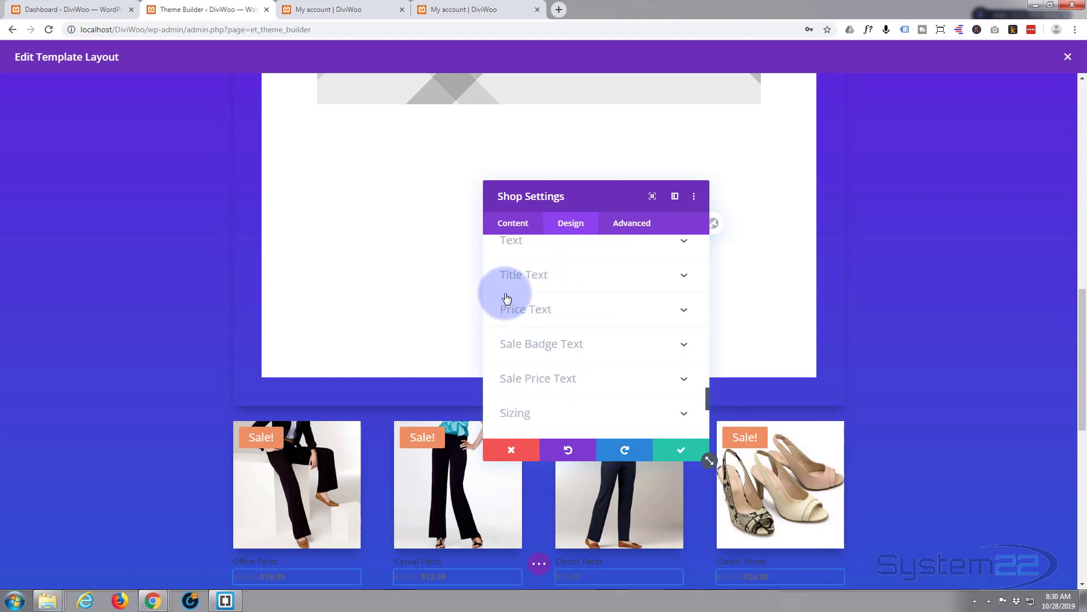
scroll(568, 300, "up", 1)
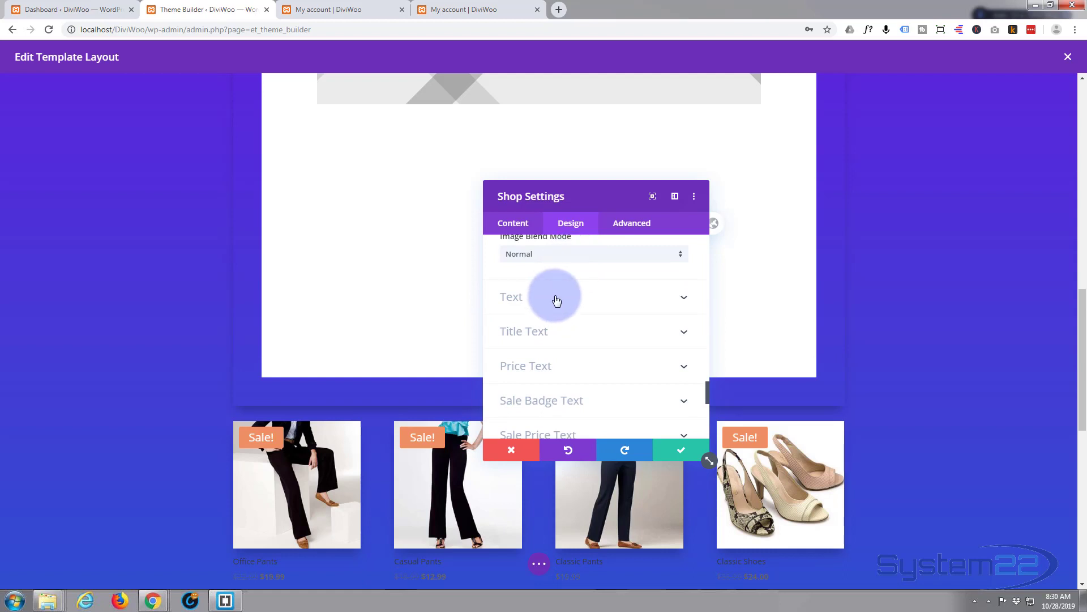
left_click(556, 301)
scroll(173, 294, "down", 2)
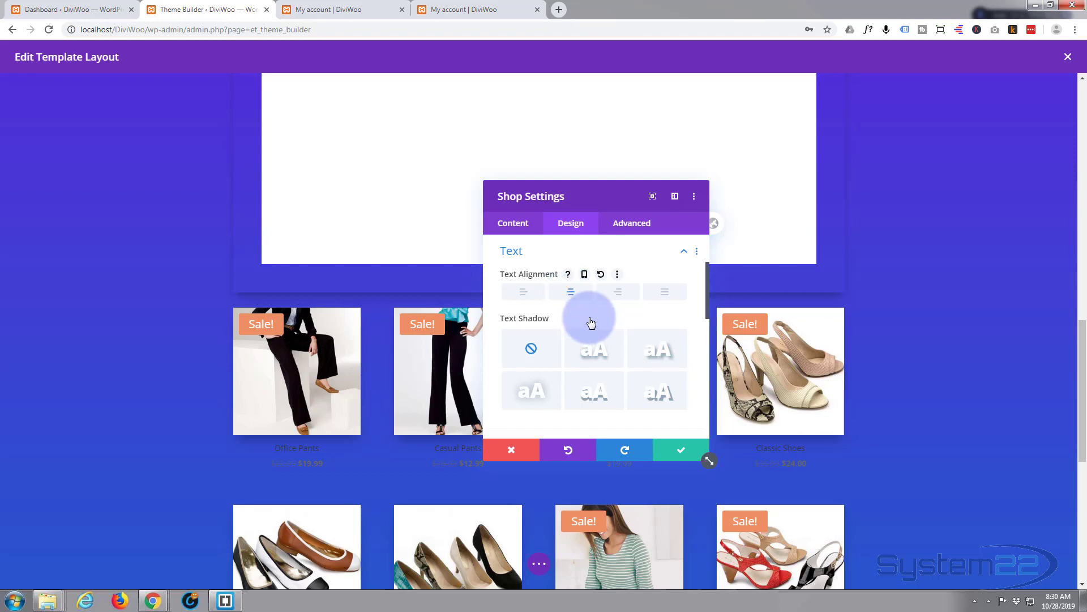
Step: Style the product titles with Semi Bold weight, white text color and a 24px text size
scroll(589, 315, "down", 3)
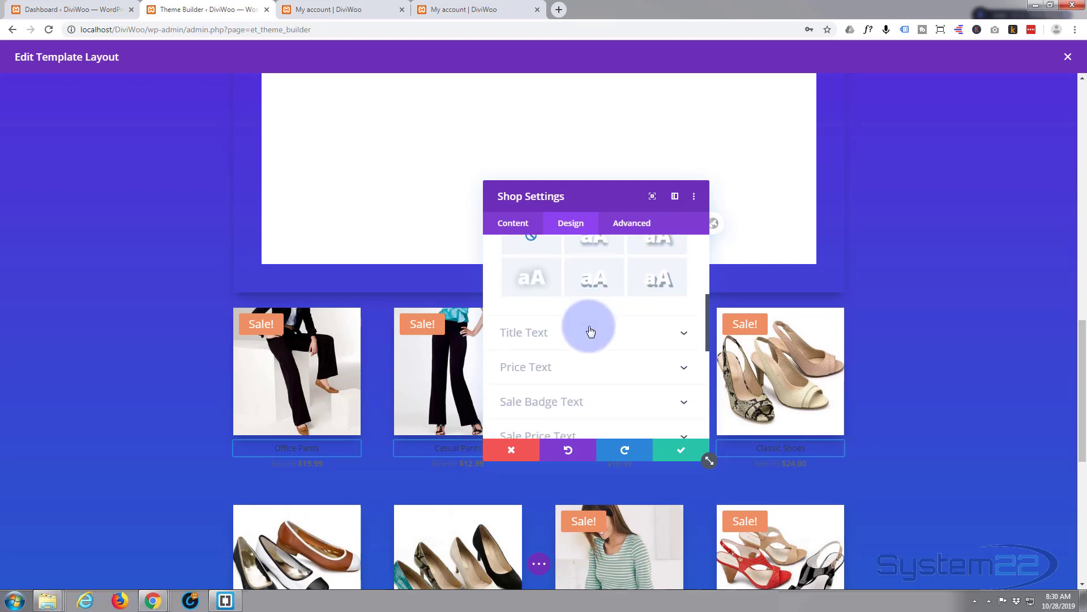
left_click(591, 332)
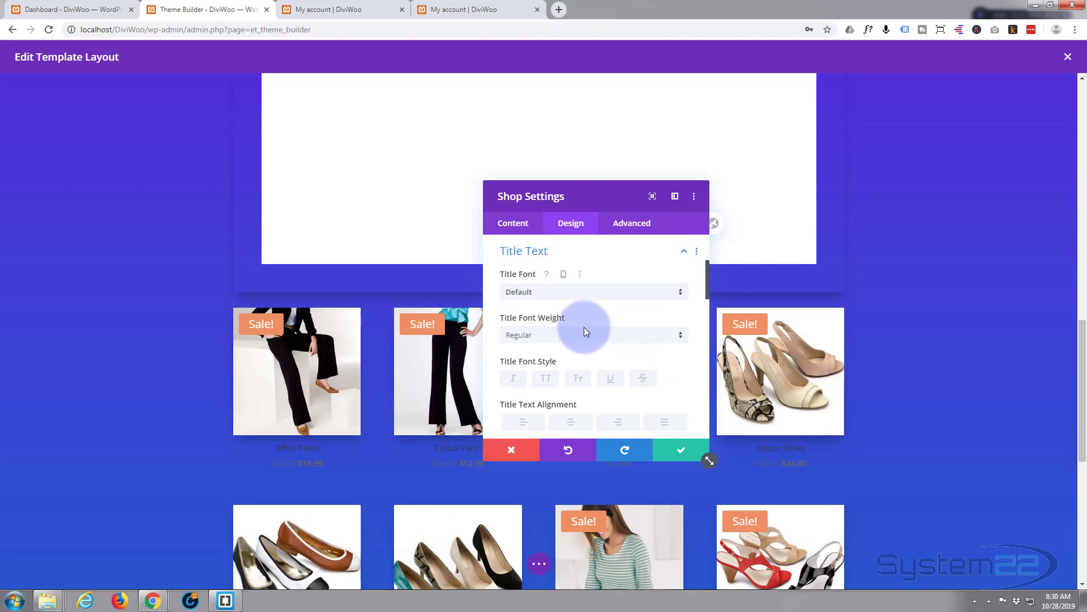
left_click(552, 340)
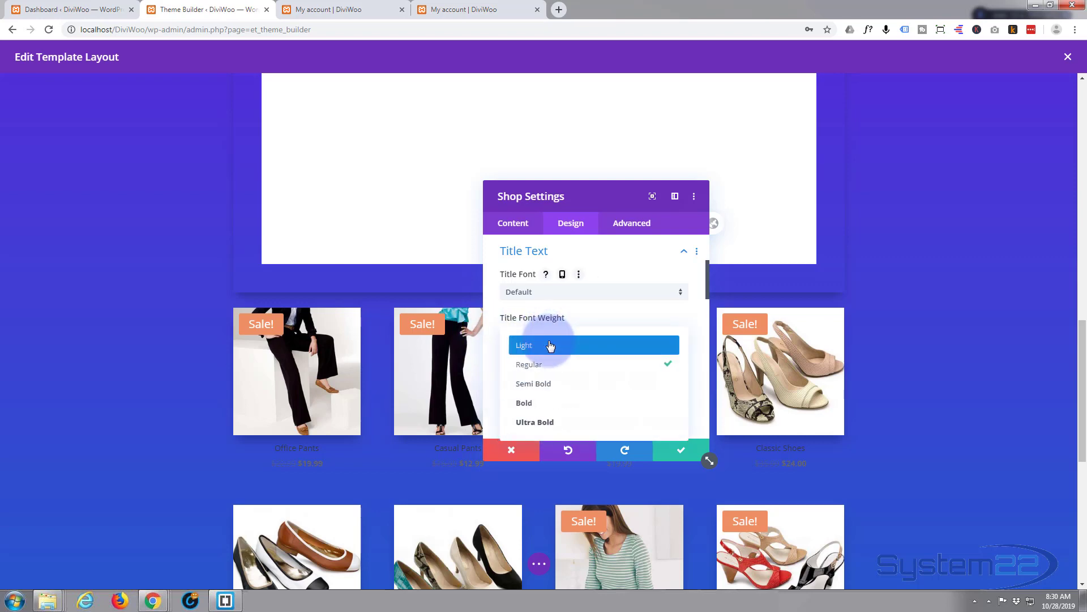
left_click(548, 383)
scroll(574, 359, "down", 1)
scroll(574, 357, "down", 2)
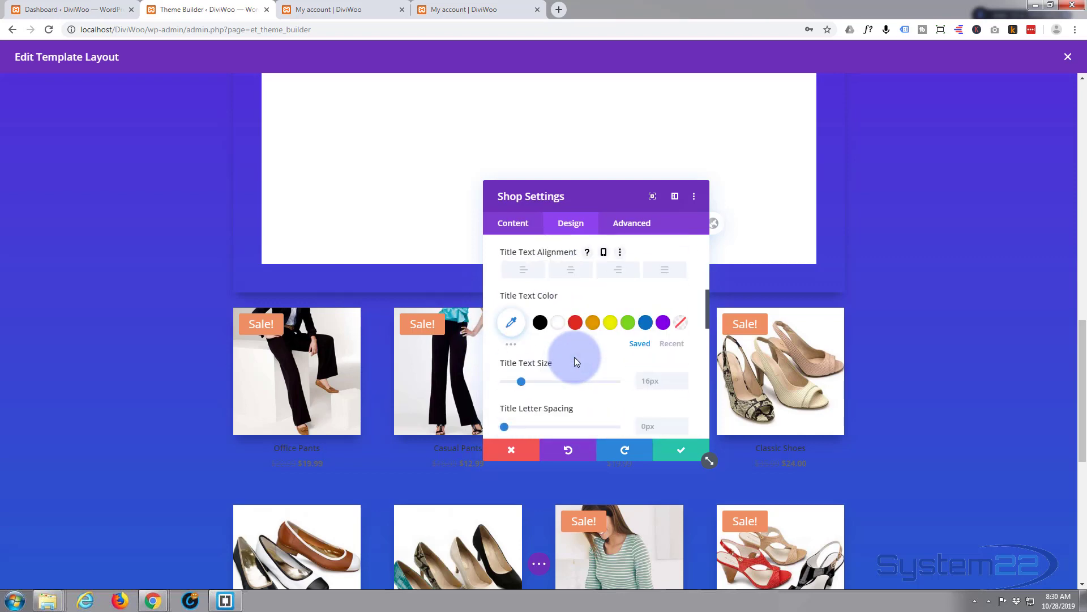
left_click(558, 308)
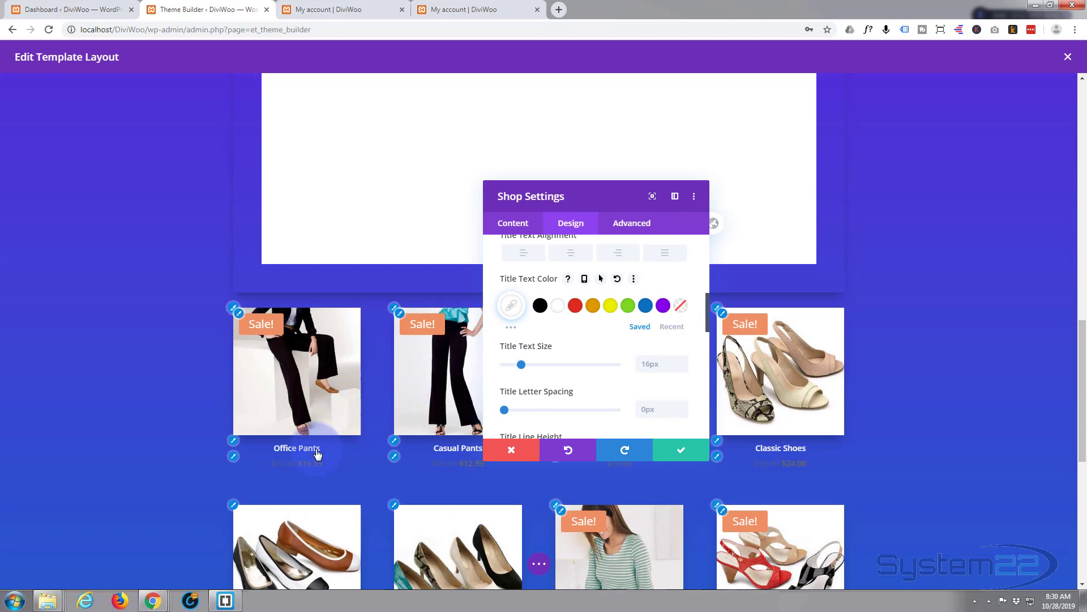
left_click(525, 357)
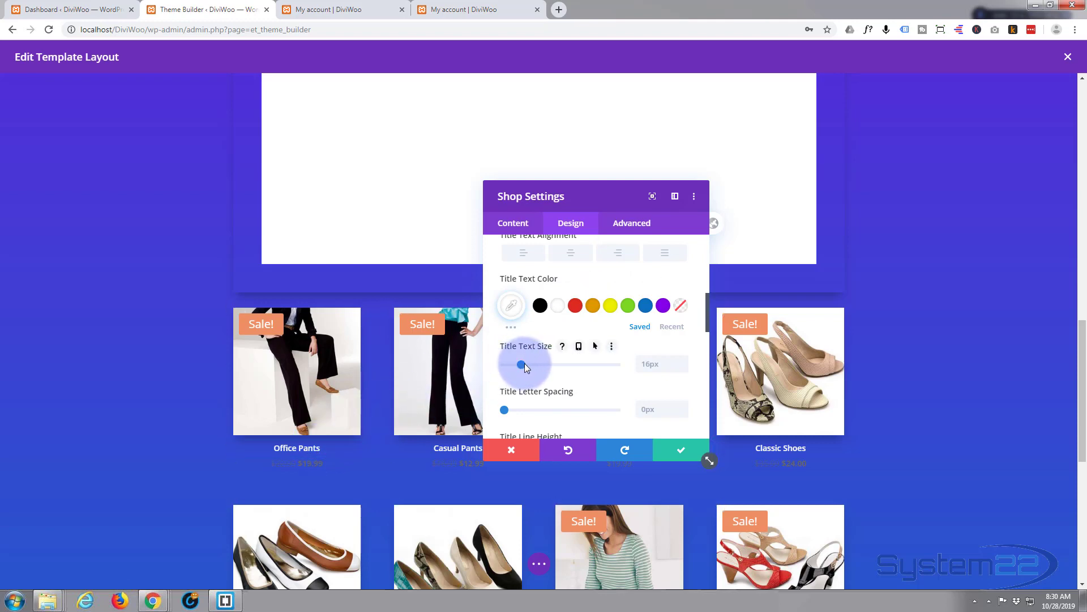
left_click_drag(525, 363, 531, 364)
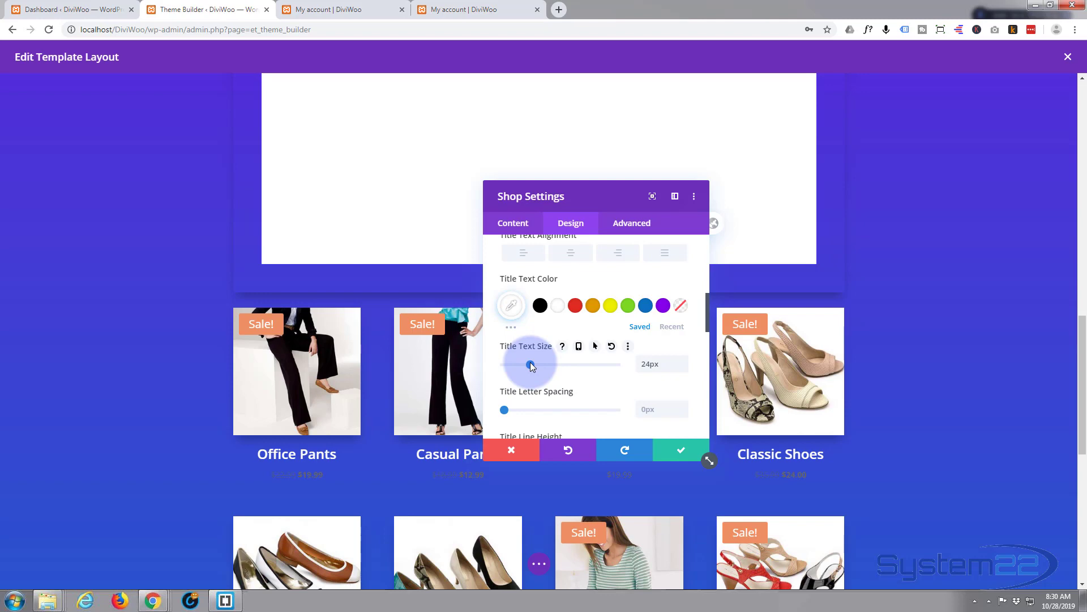
Step: Set the product price text color to green and its text size to 22px
scroll(550, 352, "down", 2)
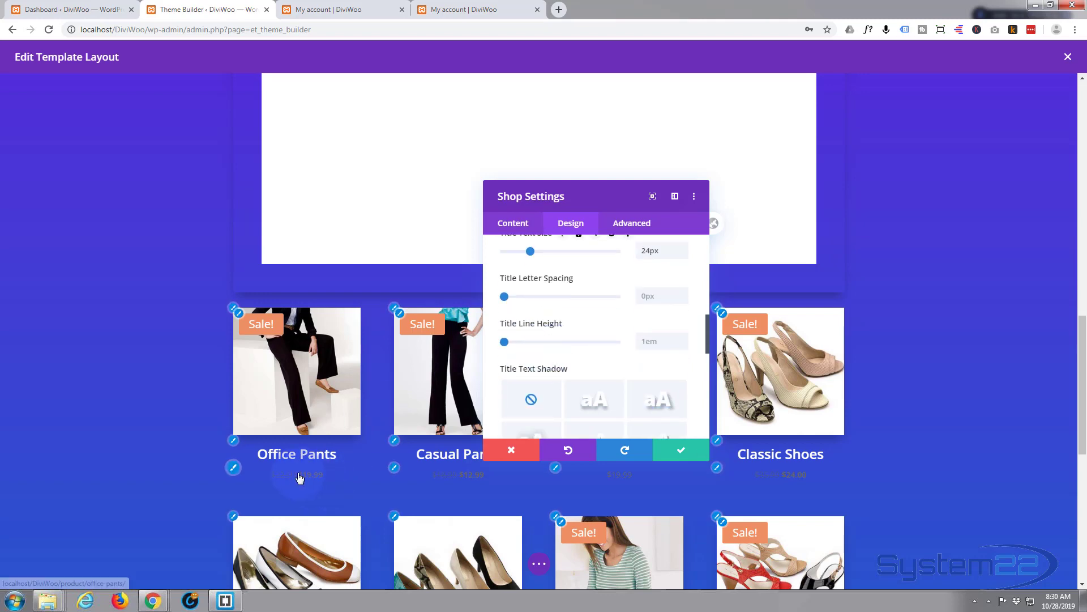
left_click(589, 373)
scroll(590, 362, "down", 3)
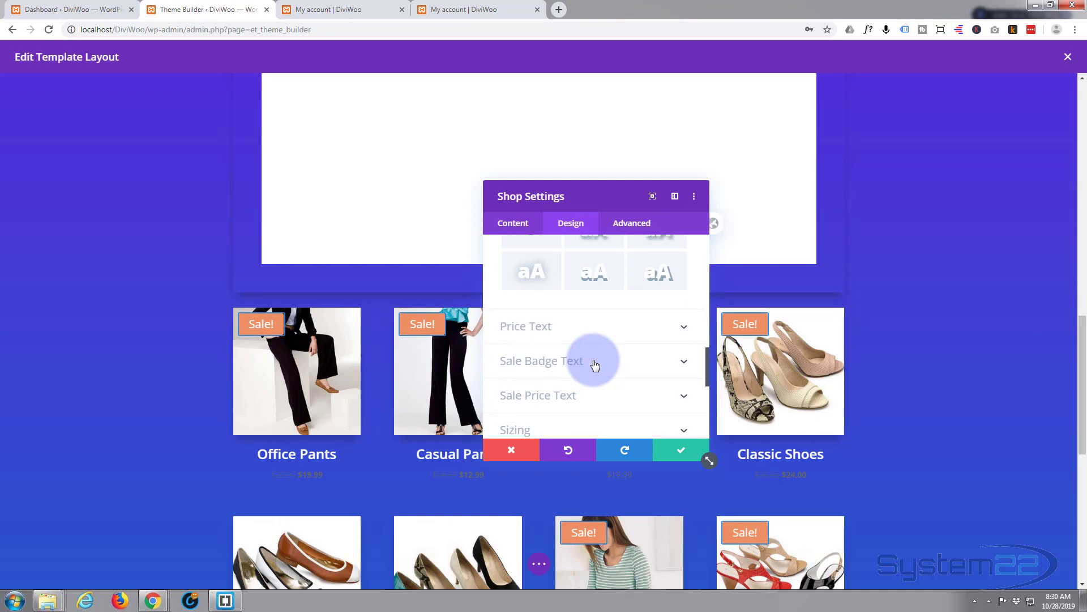
left_click(559, 326)
scroll(585, 346, "down", 2)
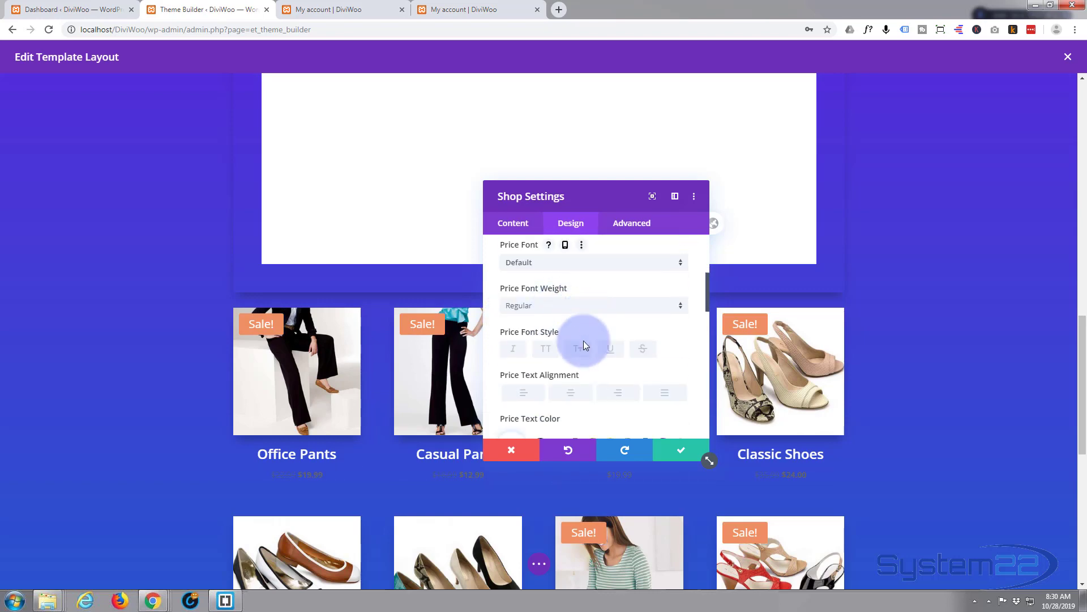
left_click(627, 362)
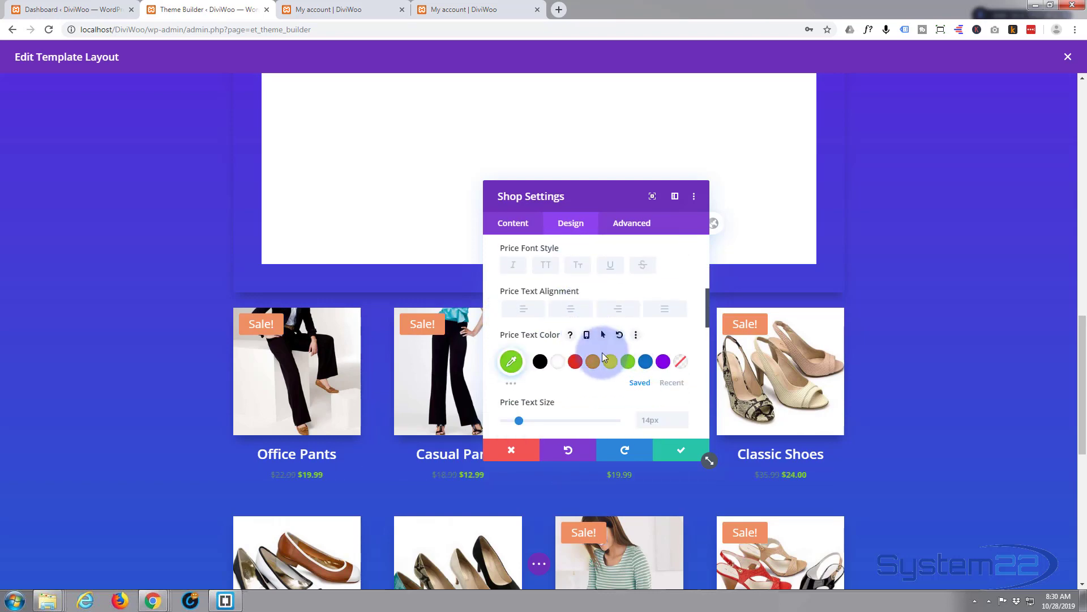
left_click_drag(519, 419, 527, 420)
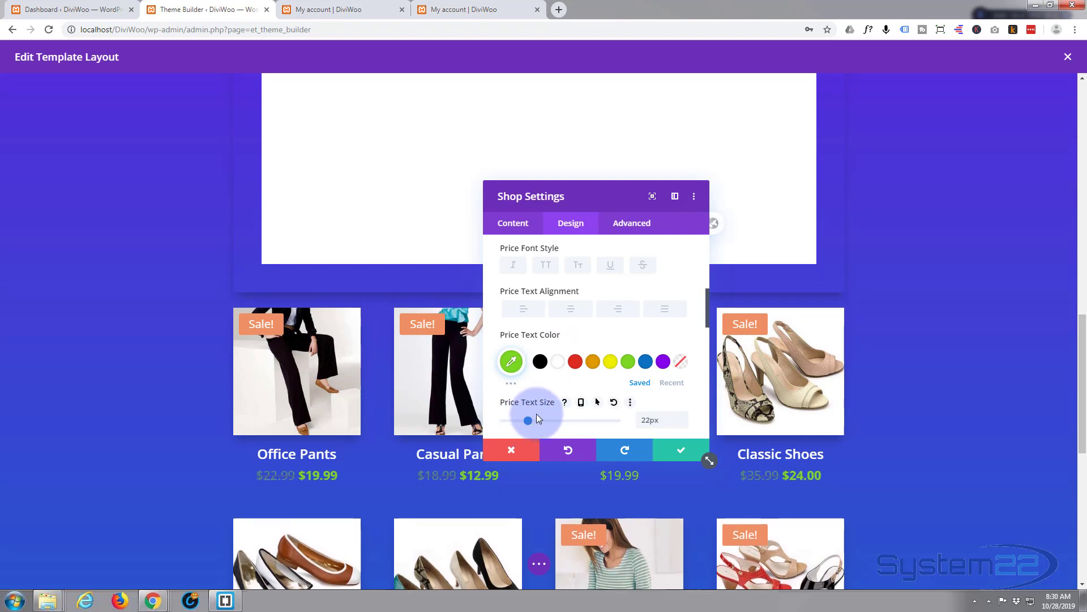
scroll(550, 390, "down", 2)
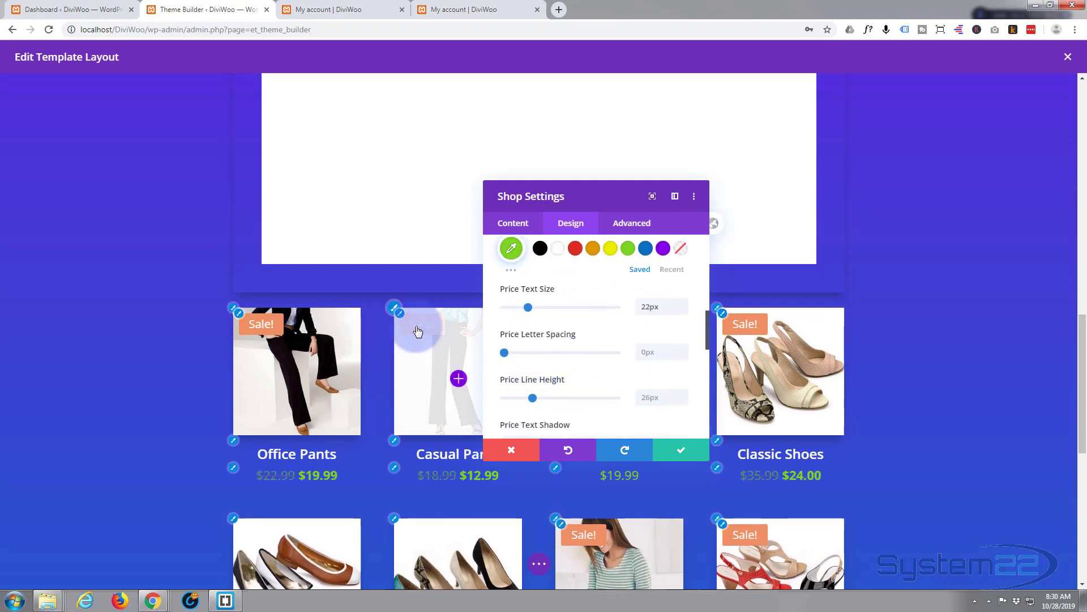
scroll(584, 346, "down", 2)
scroll(584, 347, "down", 3)
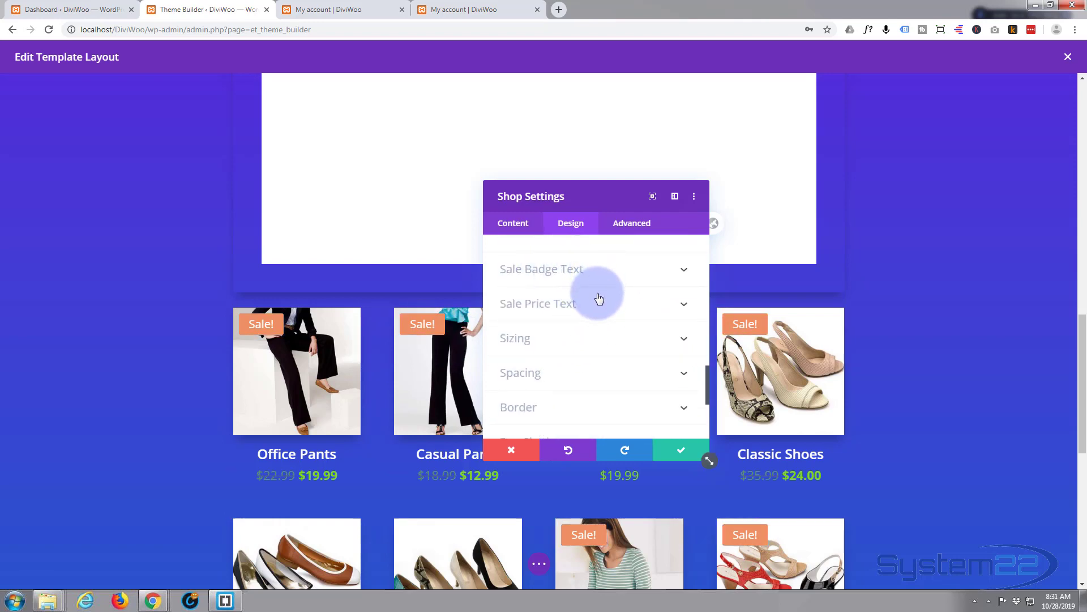
Step: Set the sale badge color of the Shop module to purple and save the module settings
left_click(601, 274)
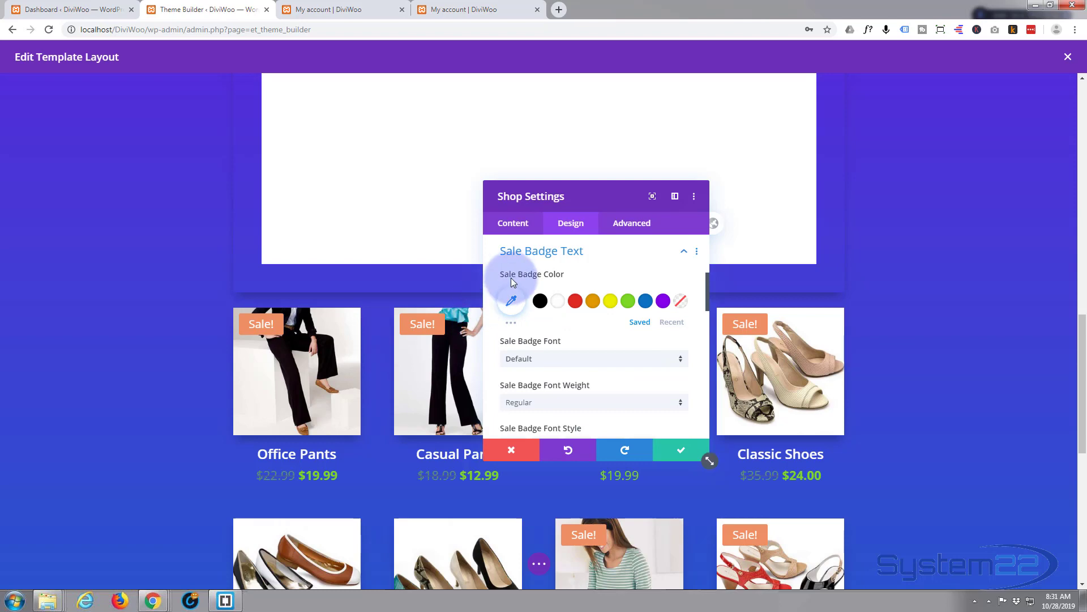
left_click(661, 302)
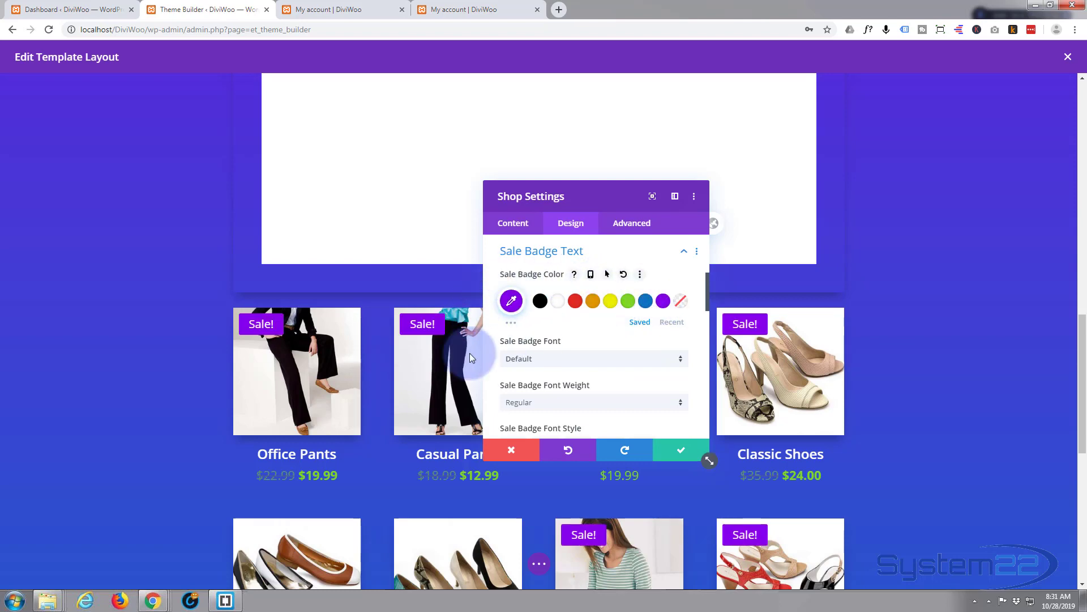
left_click(682, 451)
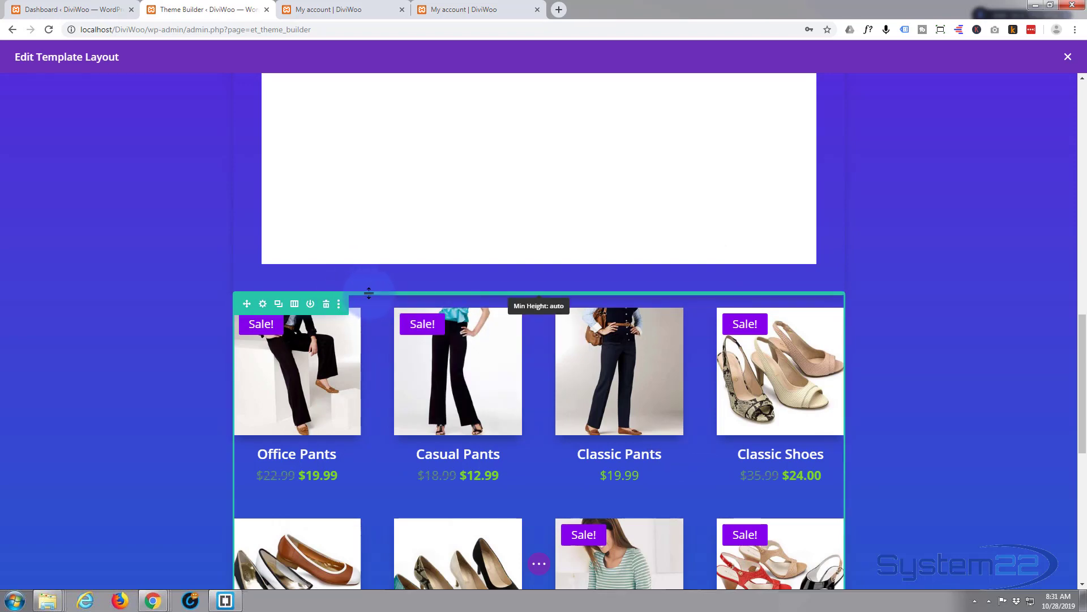
Step: Increase the spacing above the product row so it sits further below the post content box
left_click_drag(370, 314, 371, 327)
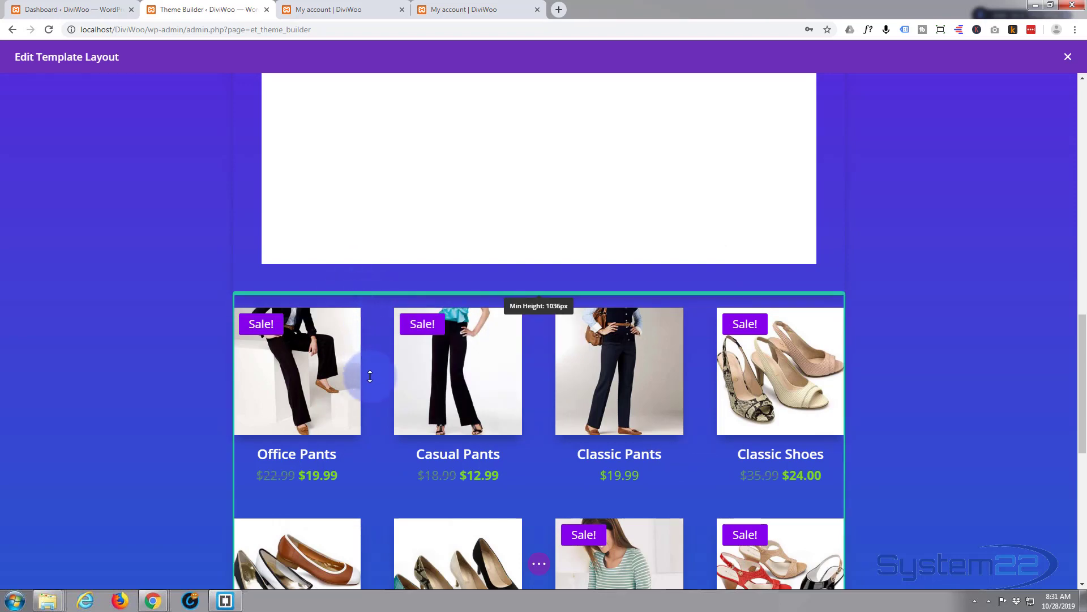
left_click_drag(370, 376, 287, 311)
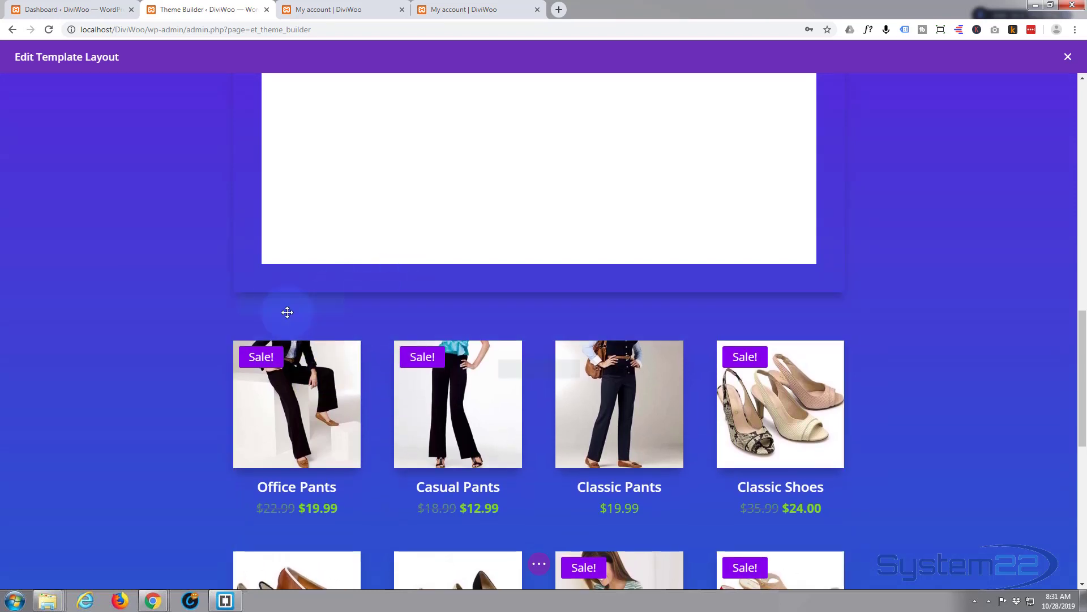
Step: Check the whole template layout, save it, and save the Theme Builder changes
scroll(172, 347, "up", 6)
scroll(175, 346, "down", 10)
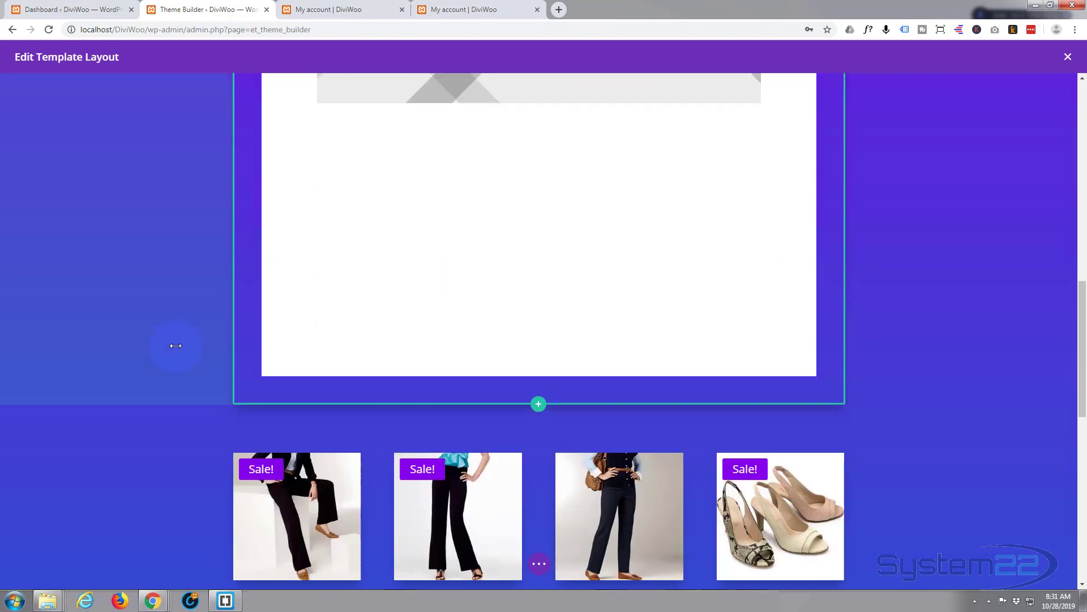
scroll(175, 346, "down", 5)
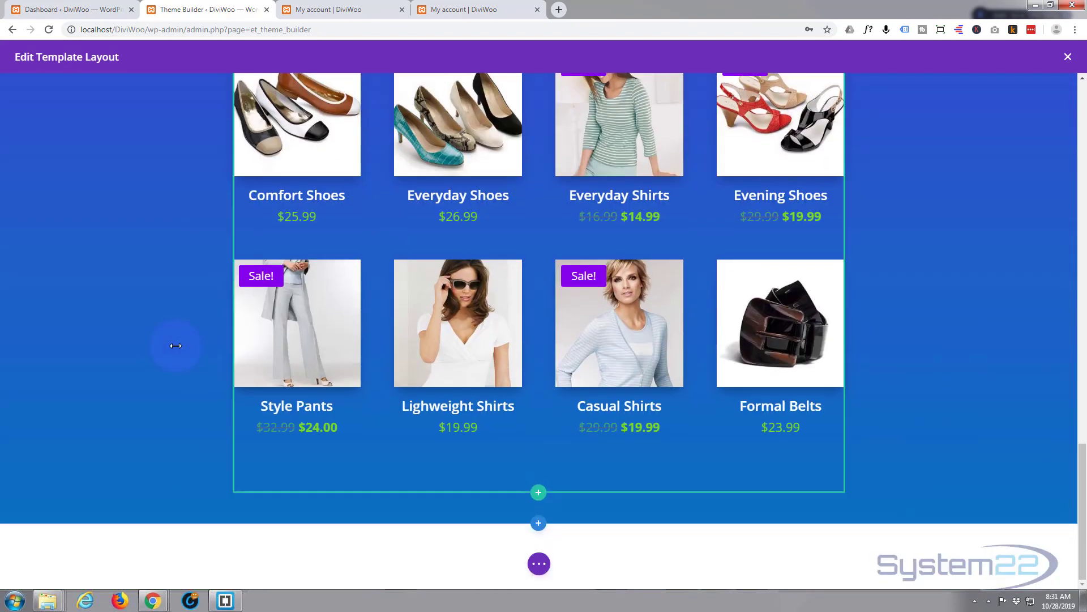
scroll(177, 345, "up", 4)
scroll(176, 345, "up", 15)
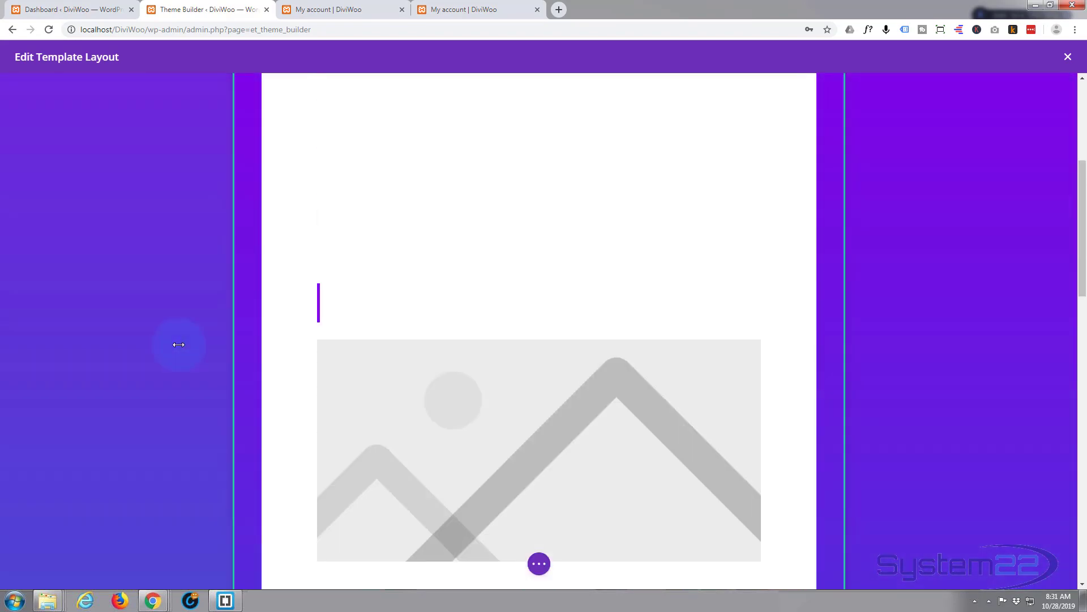
scroll(179, 344, "up", 4)
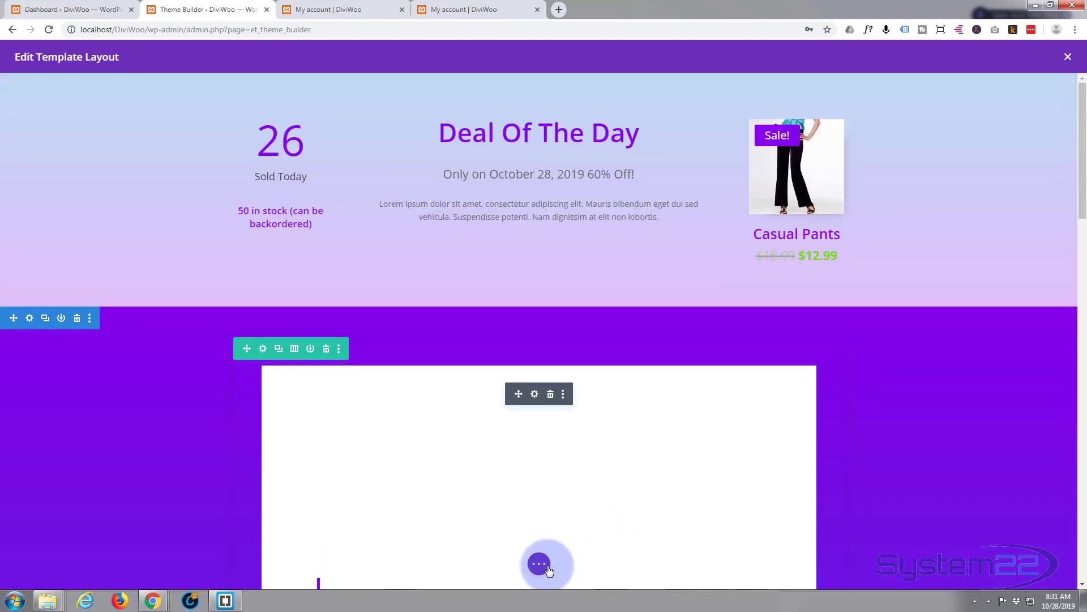
left_click(539, 564)
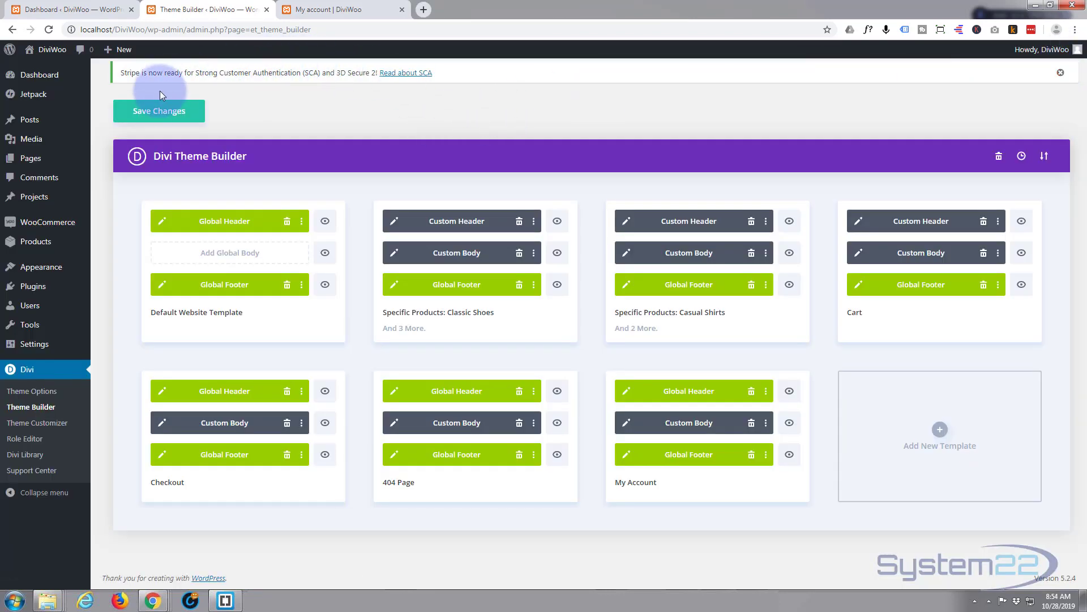
left_click(160, 111)
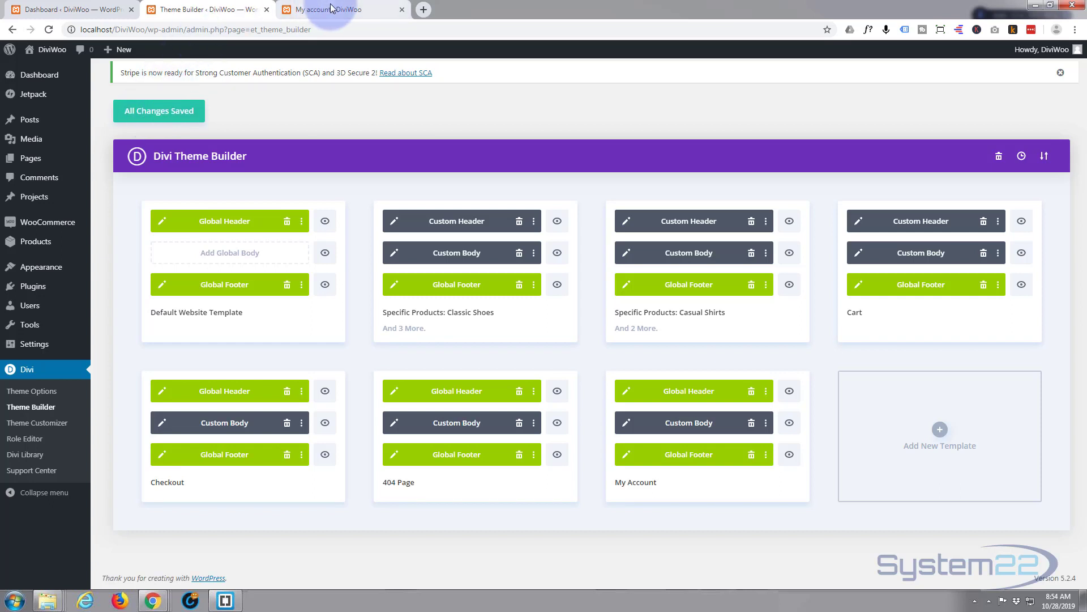
Step: Review the live My account page from the deal of the day down to the footer
left_click(331, 8)
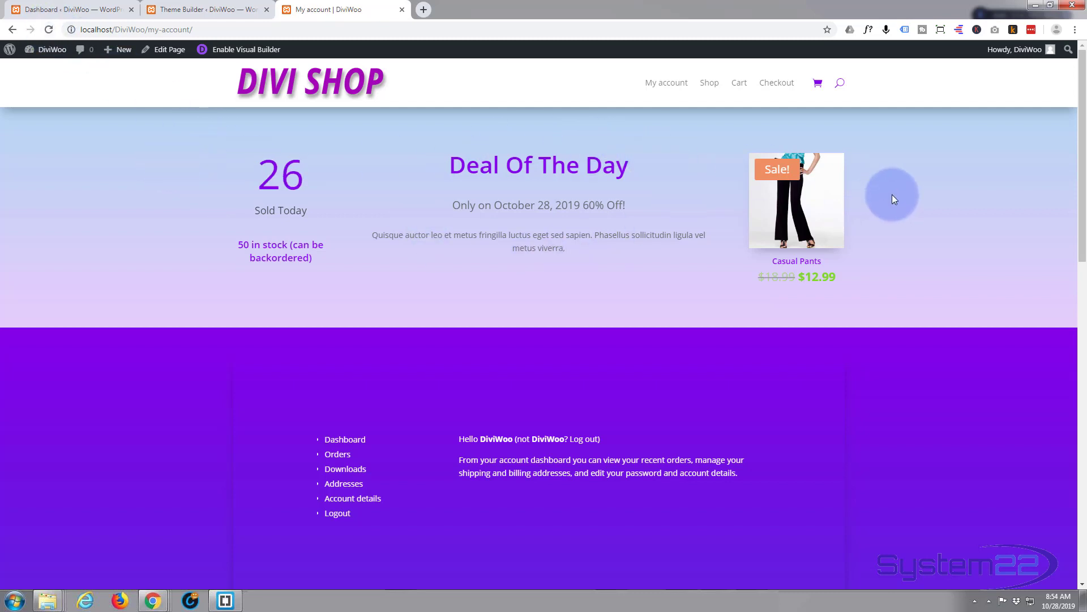
scroll(896, 191, "down", 4)
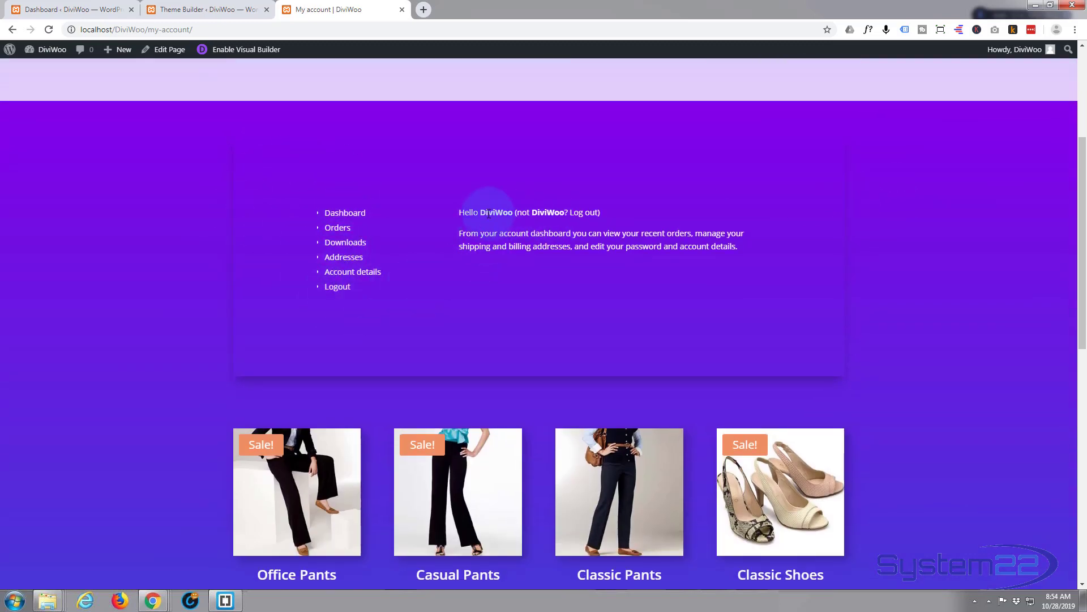
scroll(419, 275, "down", 4)
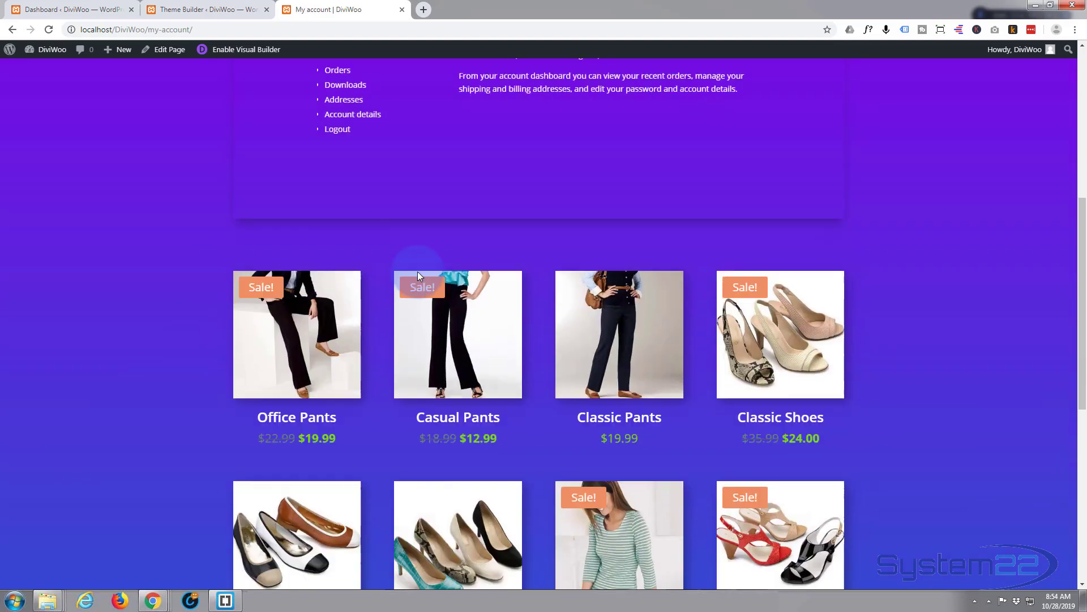
scroll(417, 276, "down", 6)
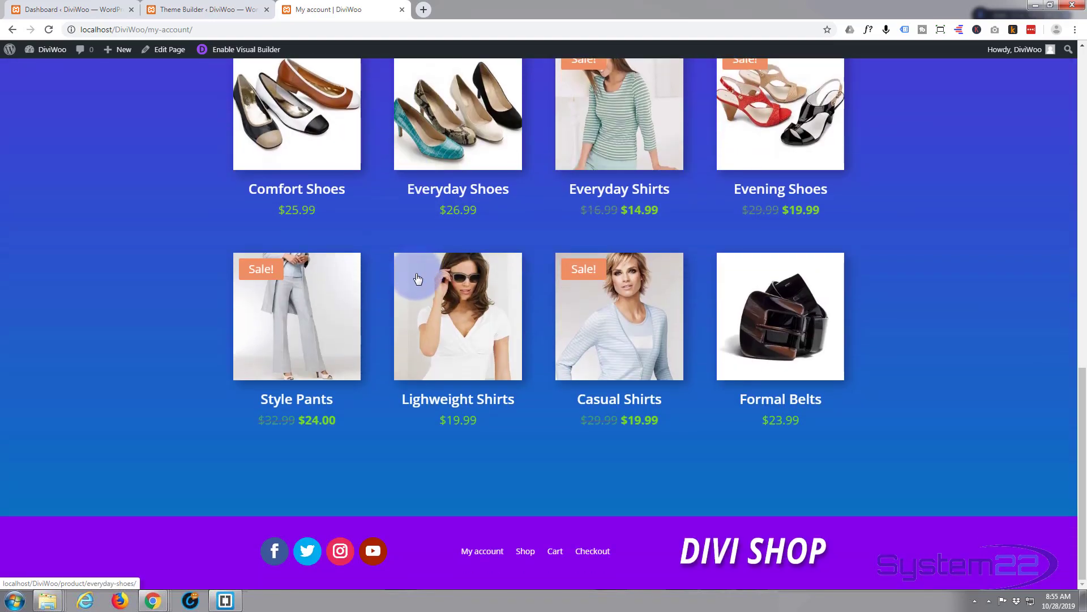
scroll(402, 559, "up", 7)
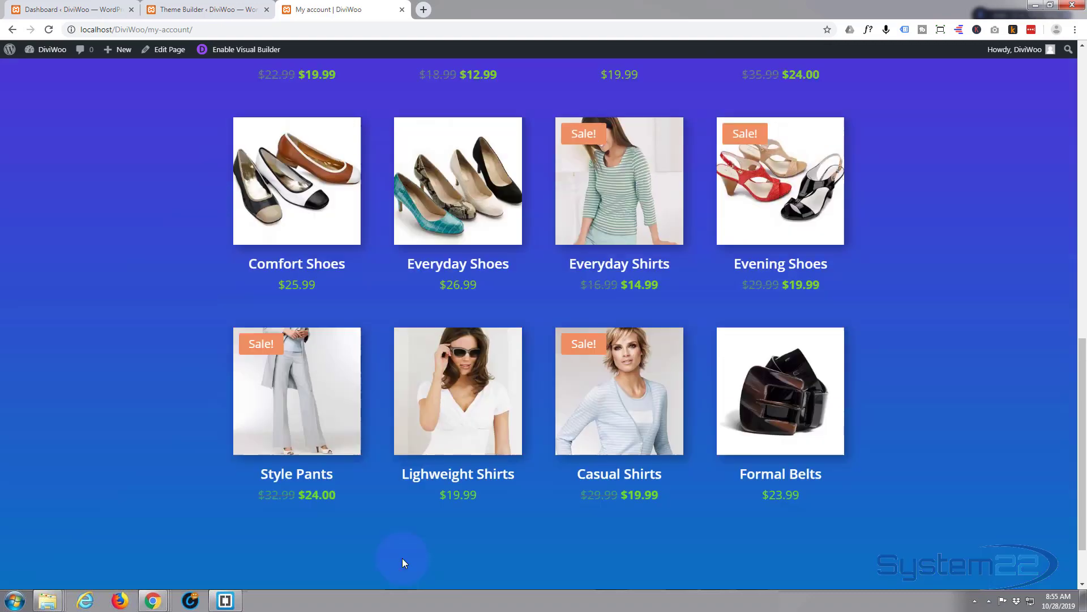
scroll(406, 557, "up", 8)
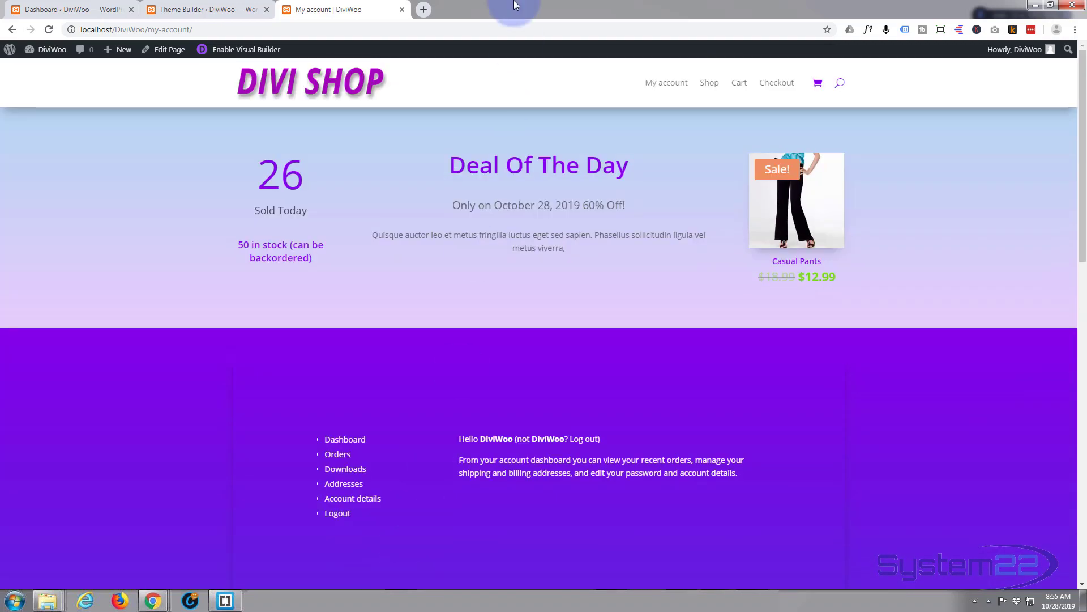
left_click(154, 30)
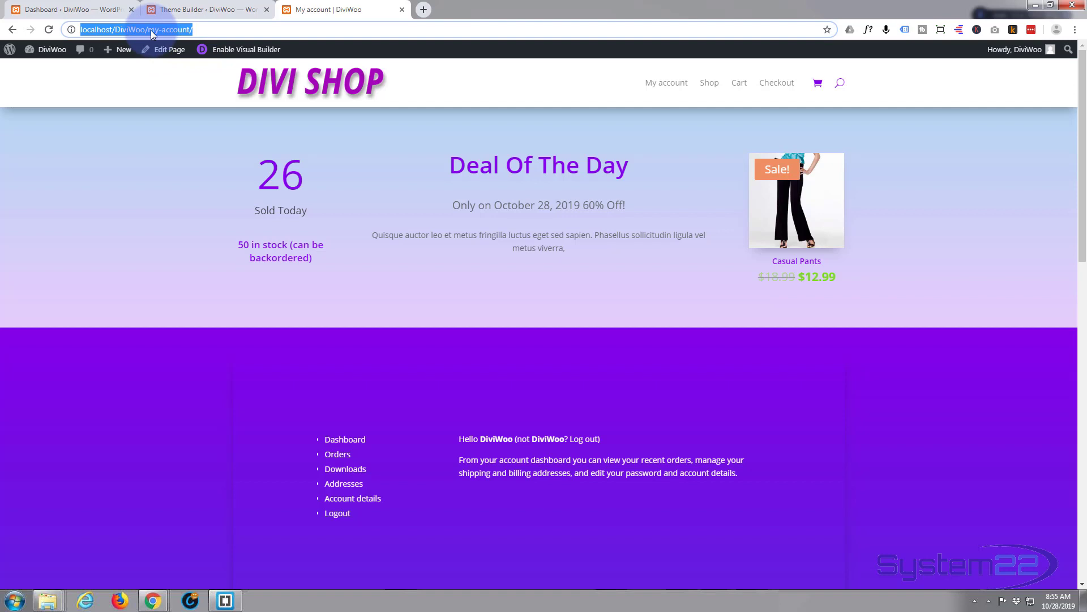
key("ctrl+shift+n")
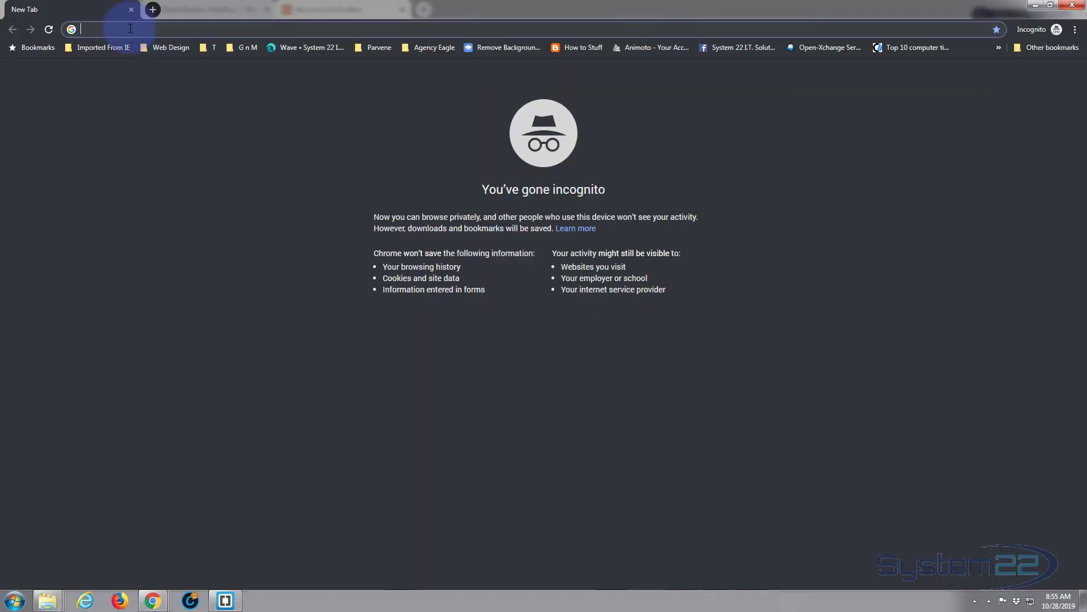
type("http://localhost/DiviWoo/my-account/")
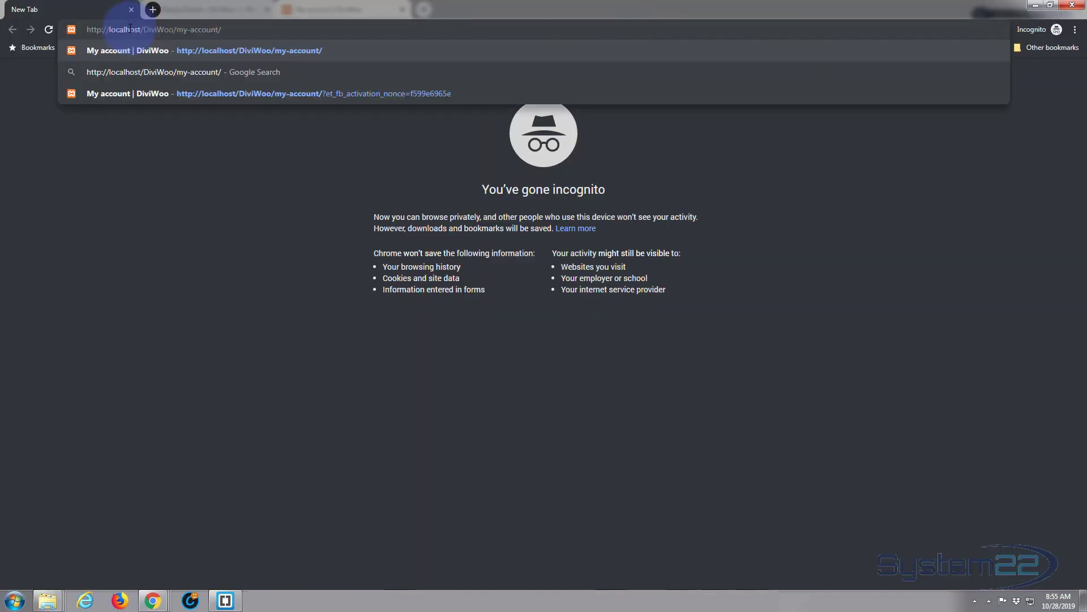
key("Return")
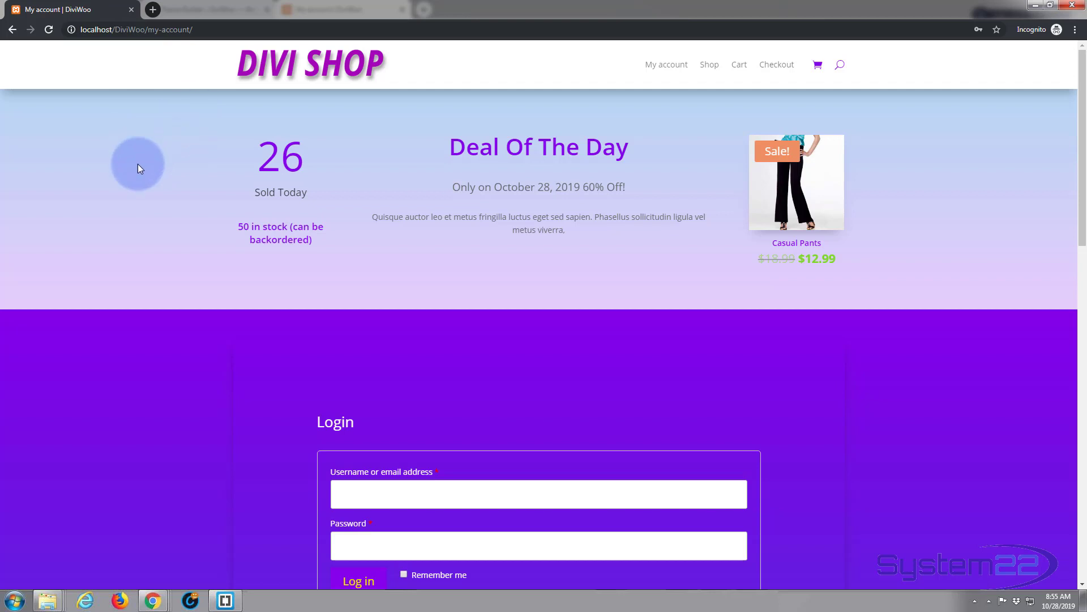
Step: Examine the logged-out login form and the product shop beneath it
scroll(162, 235, "down", 4)
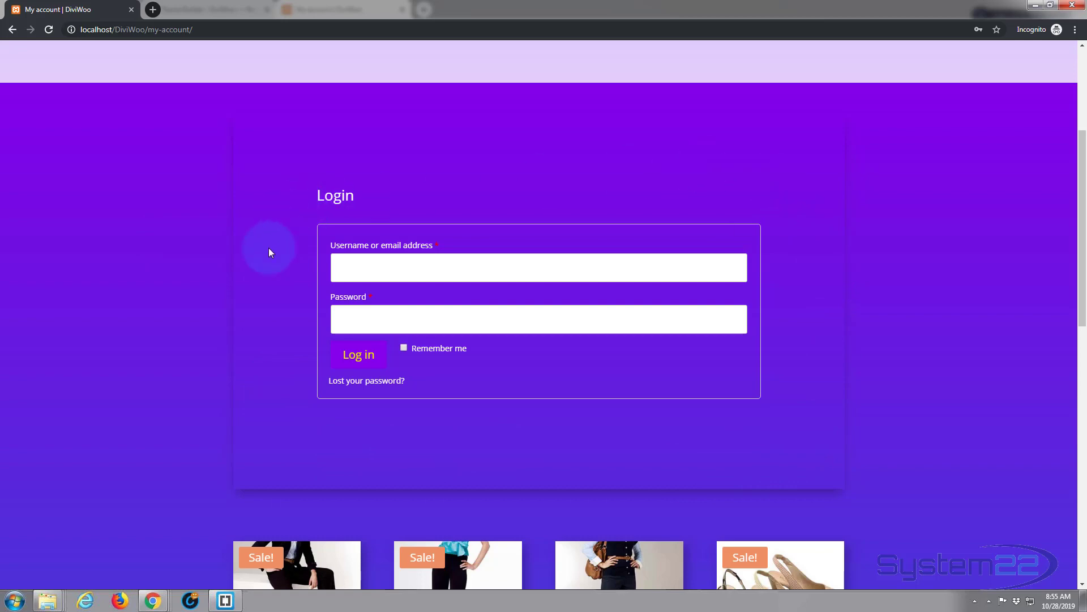
scroll(278, 281, "down", 12)
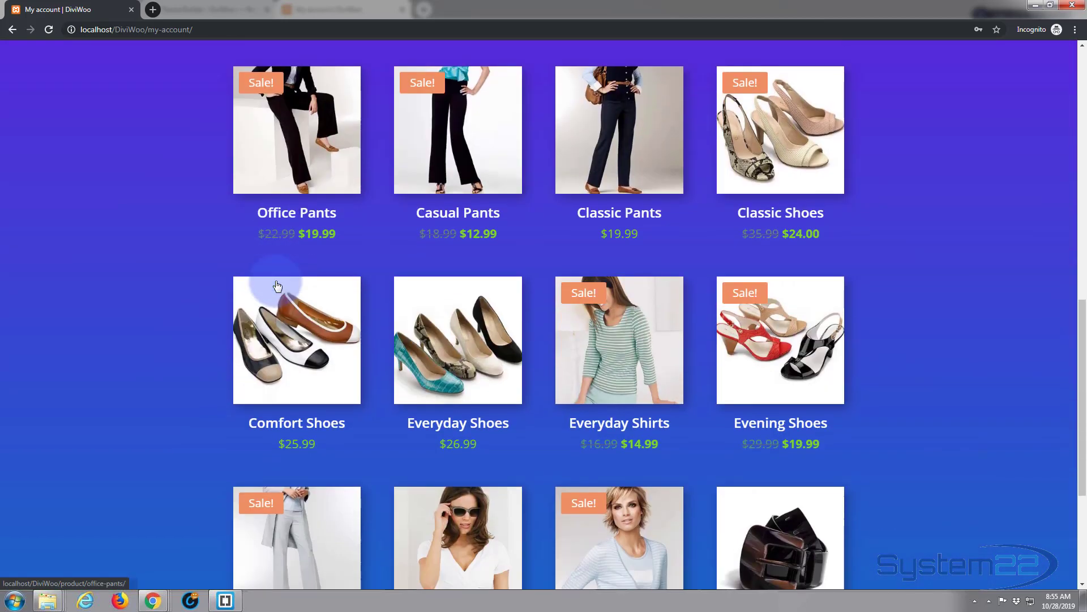
scroll(205, 304, "up", 9)
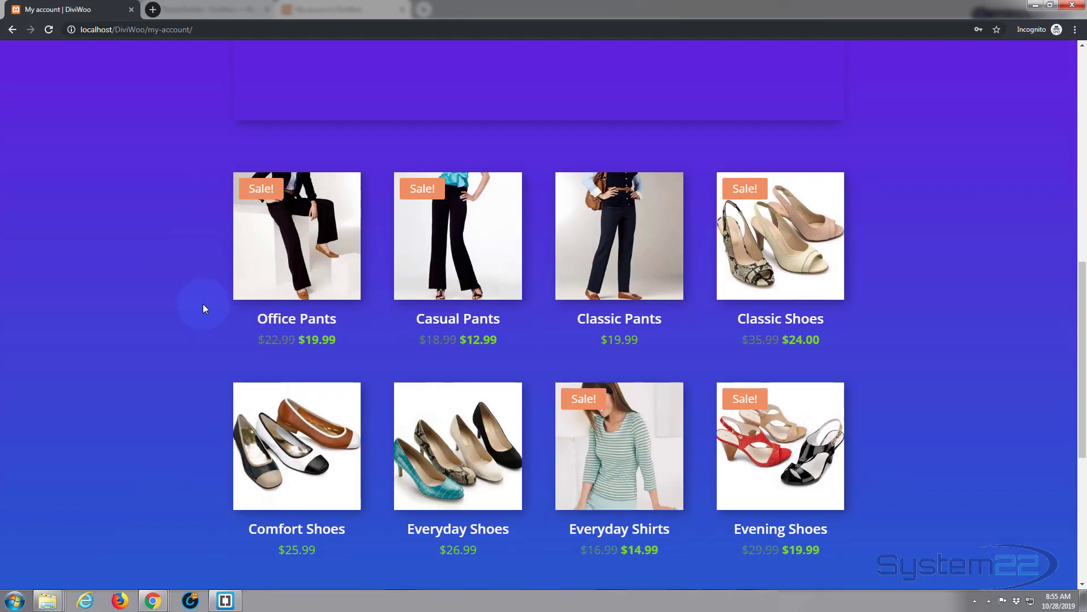
scroll(203, 304, "up", 7)
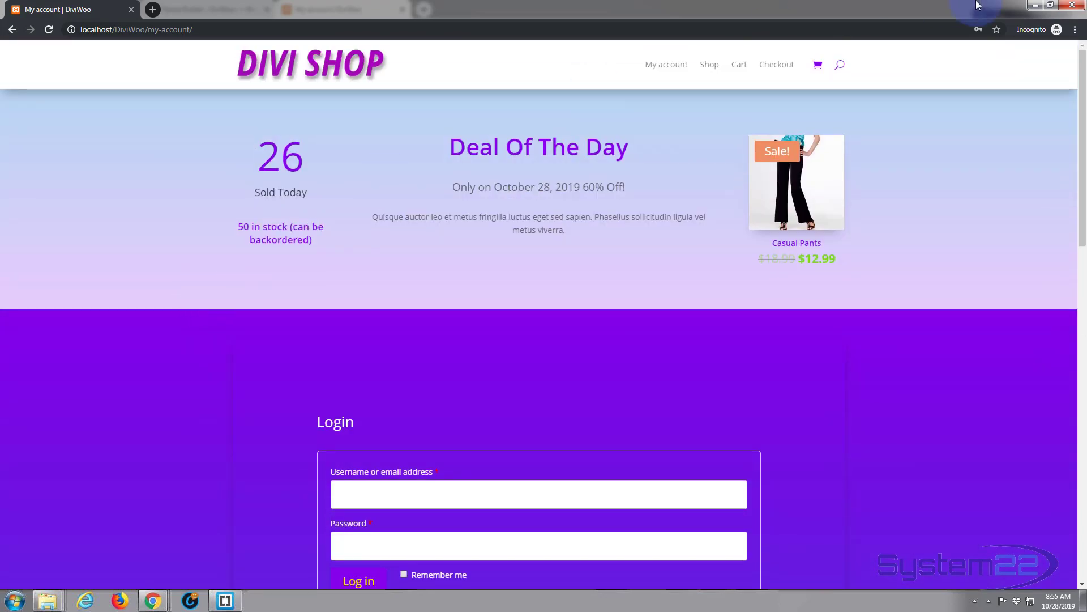
Step: Close the incognito window and look over the logged-in My account page once more
left_click(1074, 6)
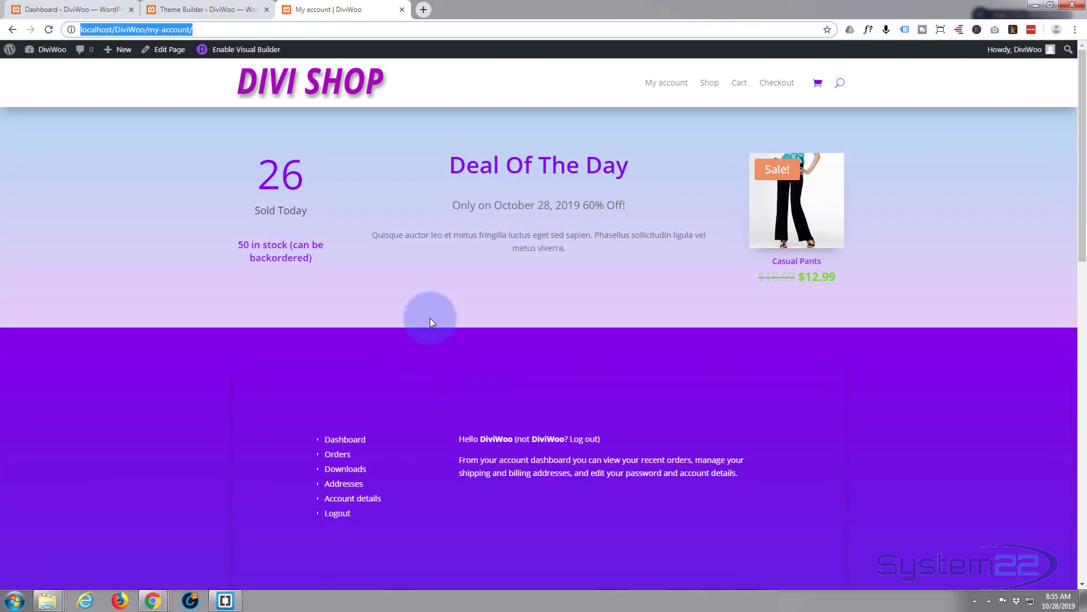
scroll(430, 318, "down", 7)
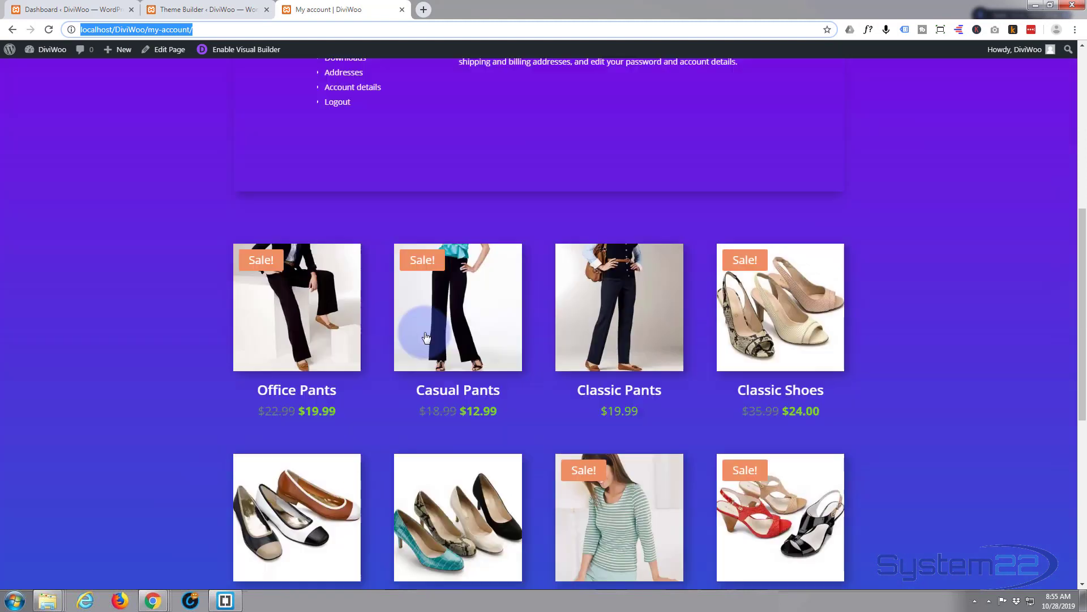
scroll(426, 337, "up", 7)
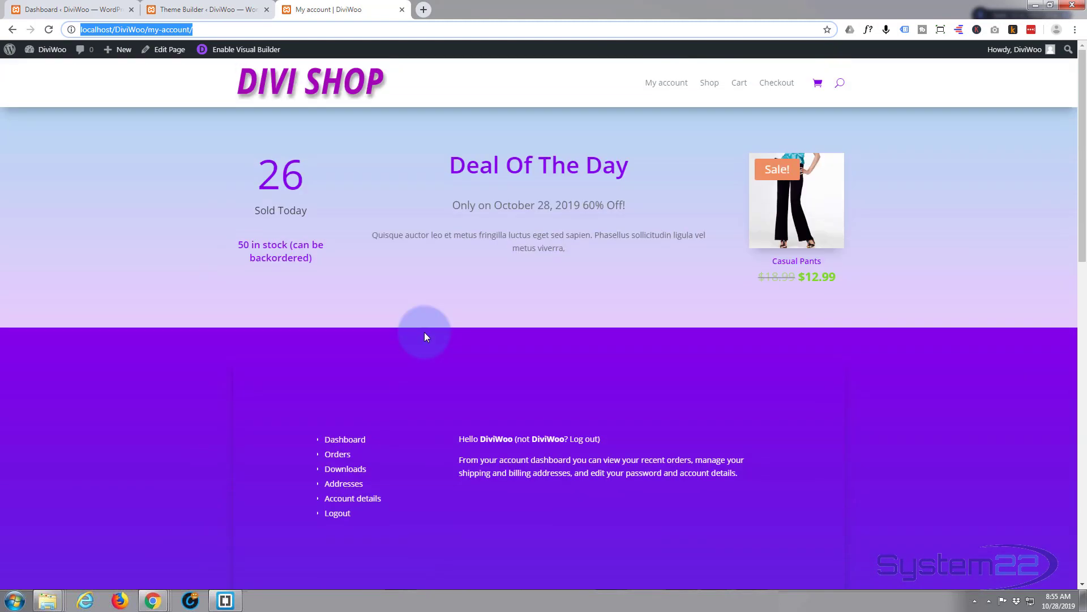